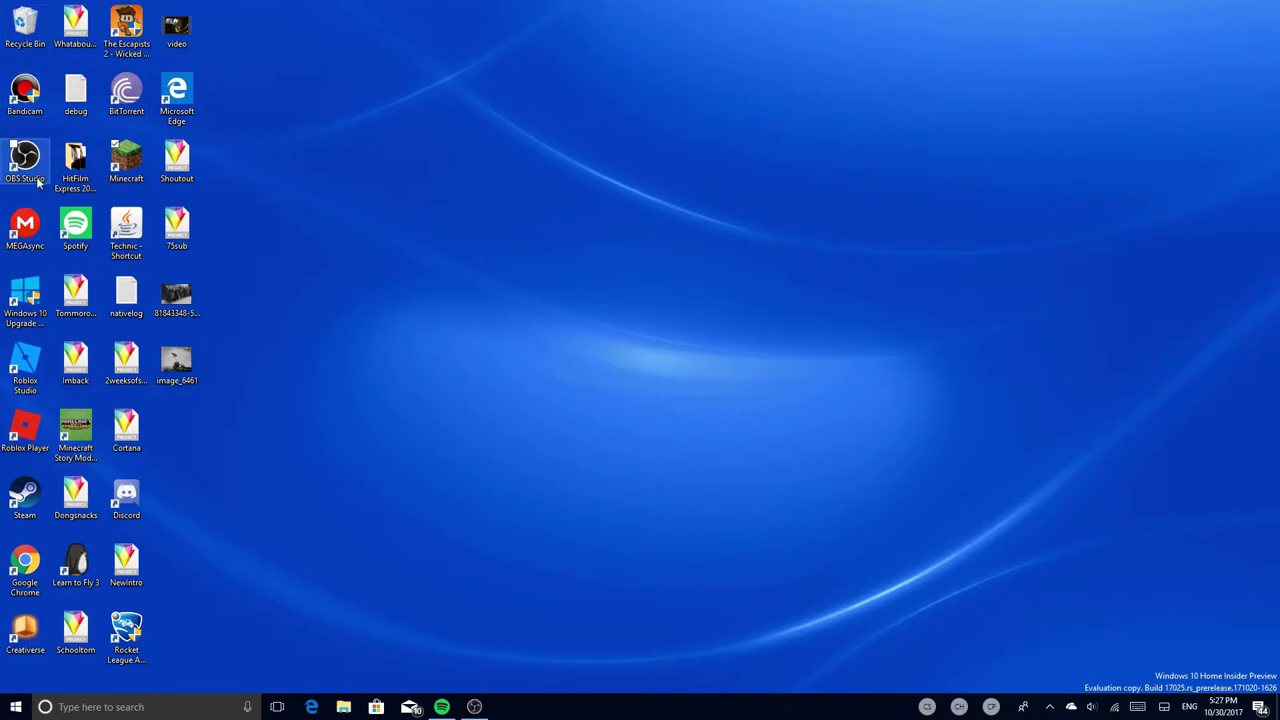
- Launch Google Chrome from the desktop and load google.com
type("minecraft")
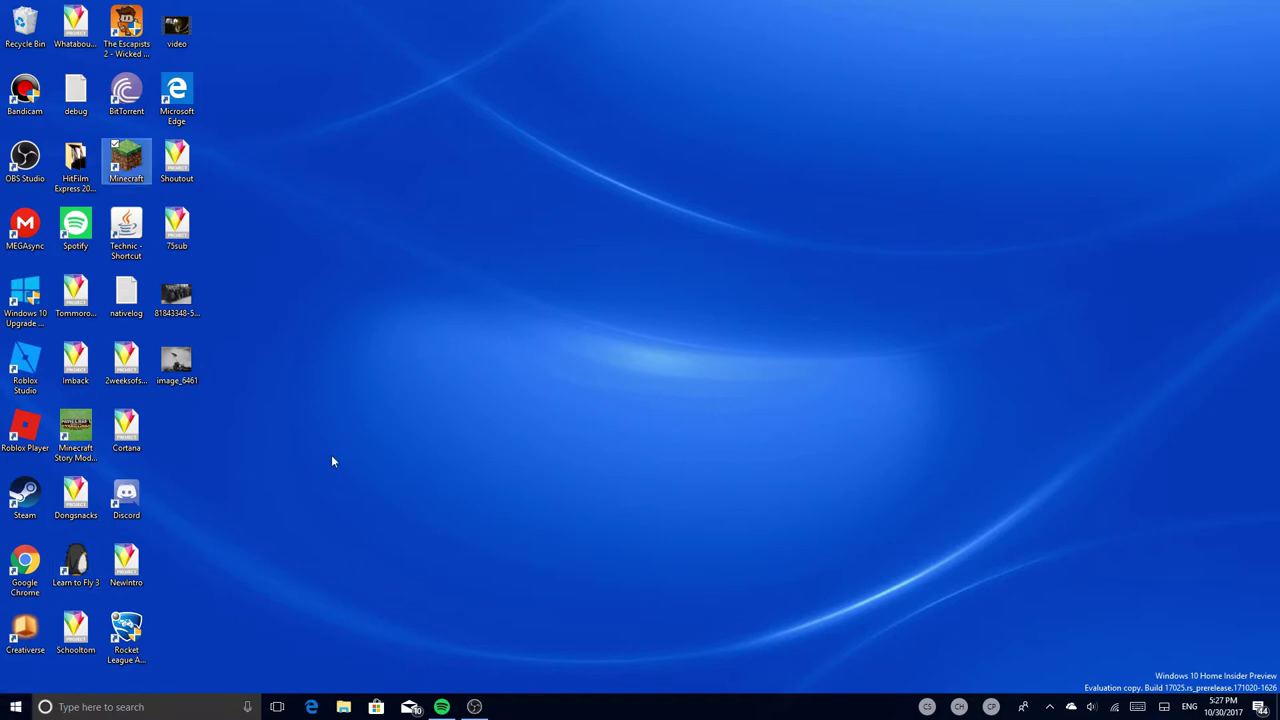
left_click(277, 491)
type("g")
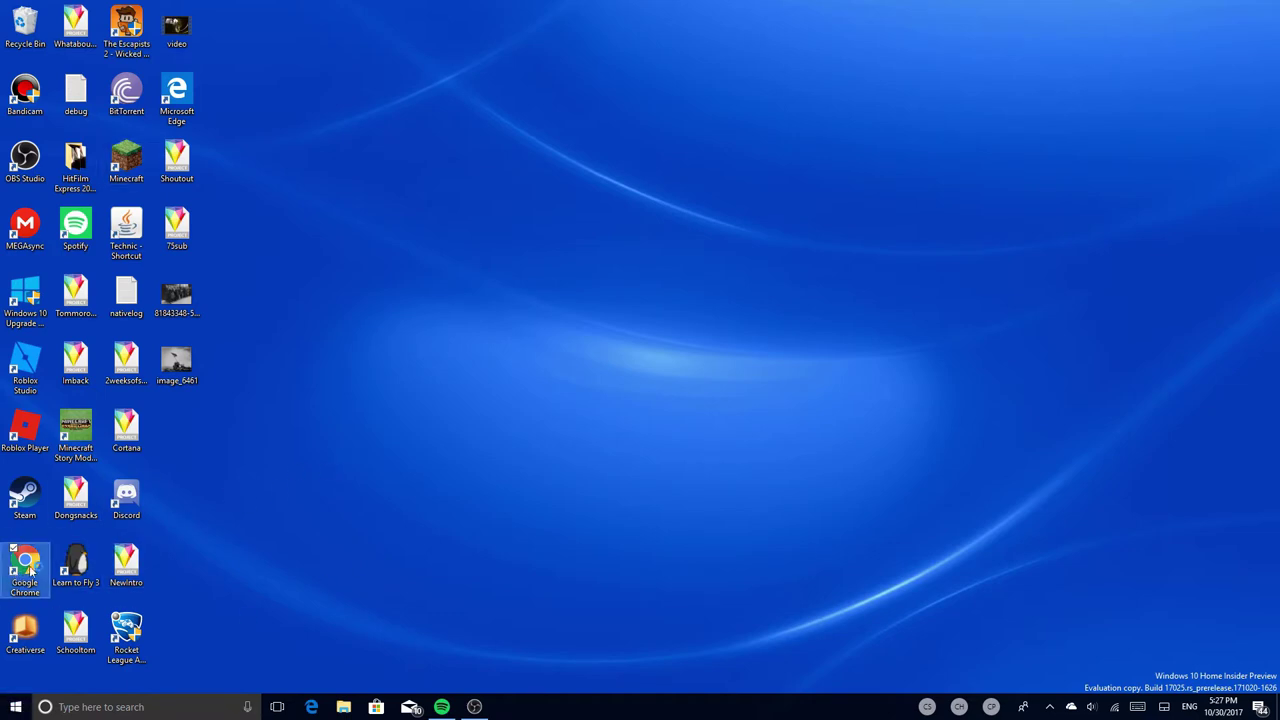
key("Return")
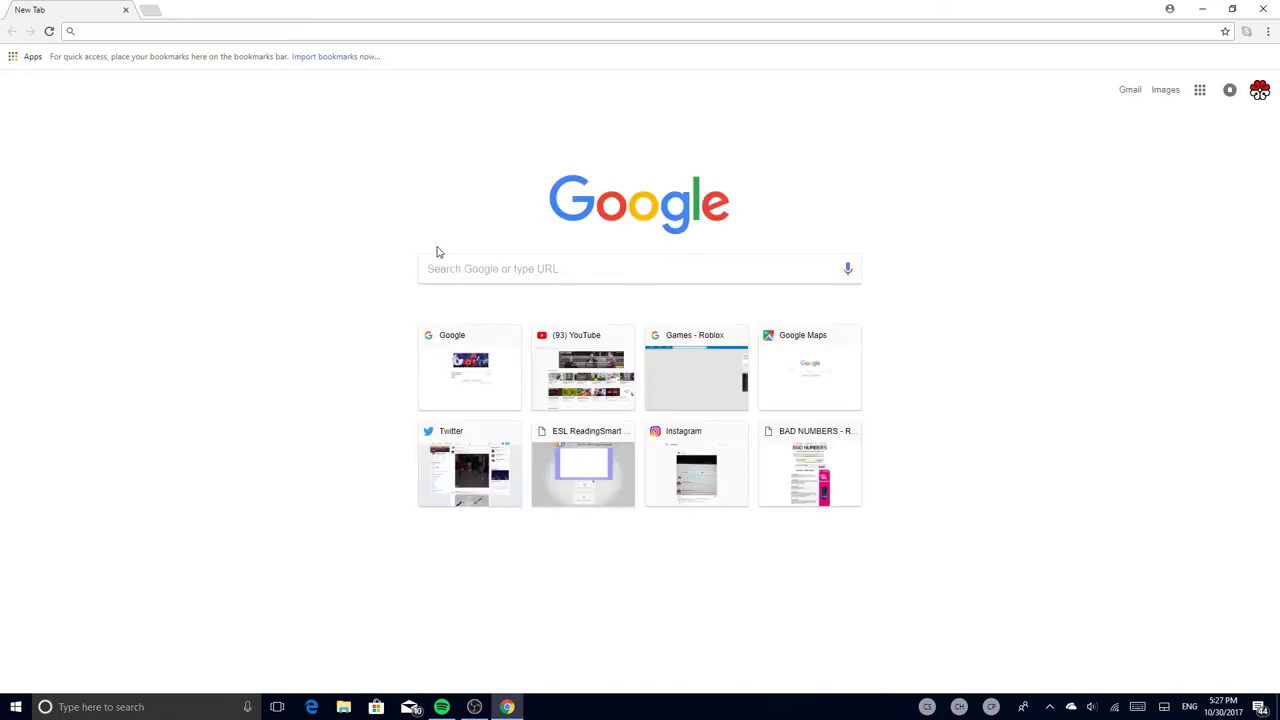
type("google.com")
key("Return")
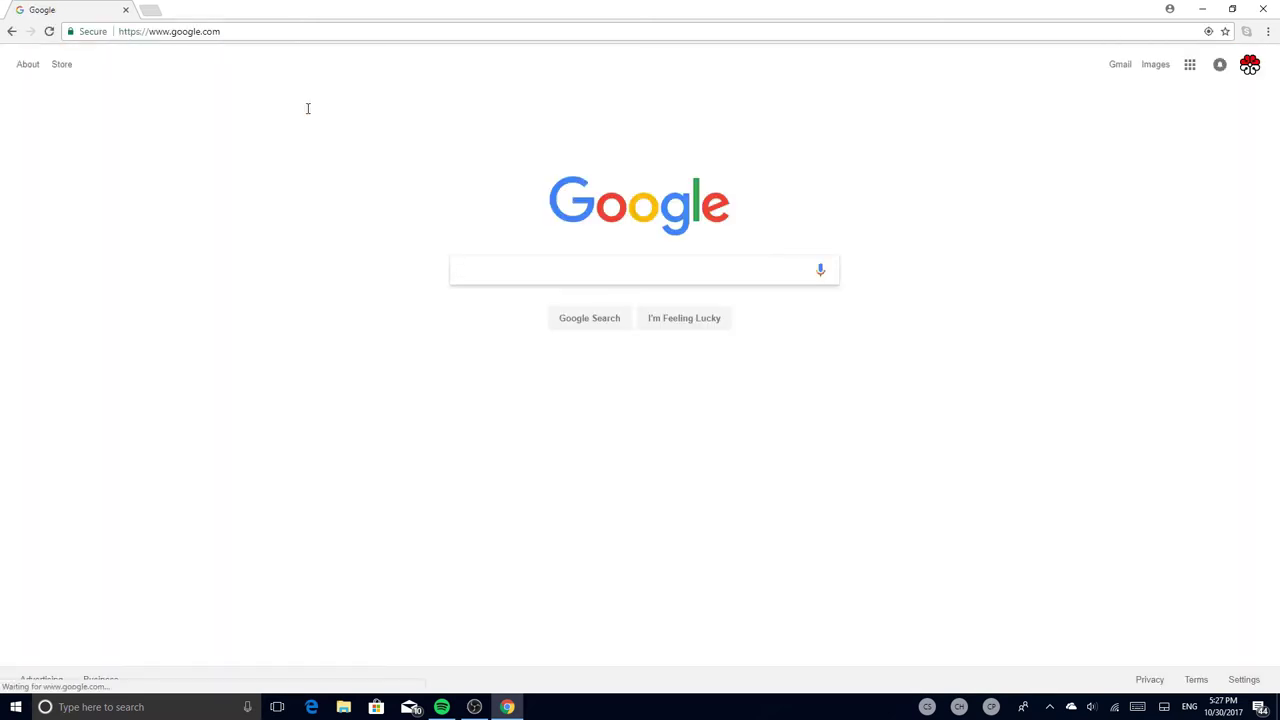
- Go from the Google page to the YouTube website
left_click(332, 34)
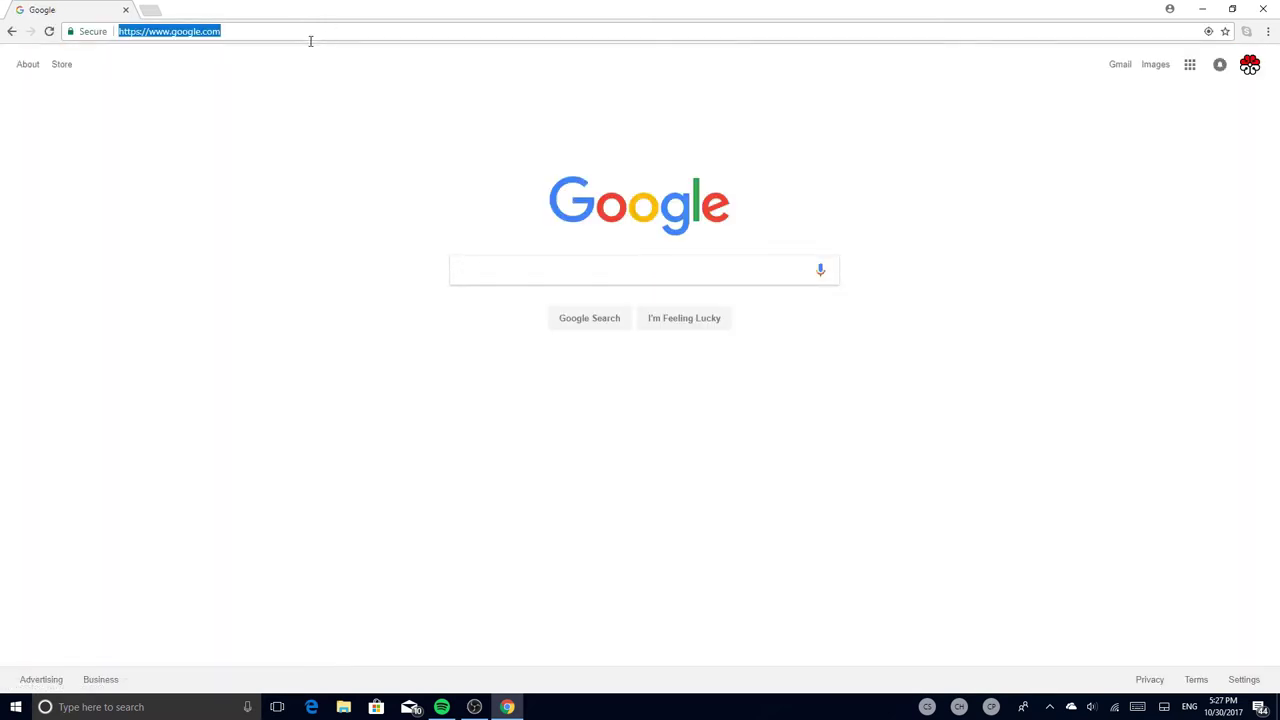
type("youtube")
key("Return")
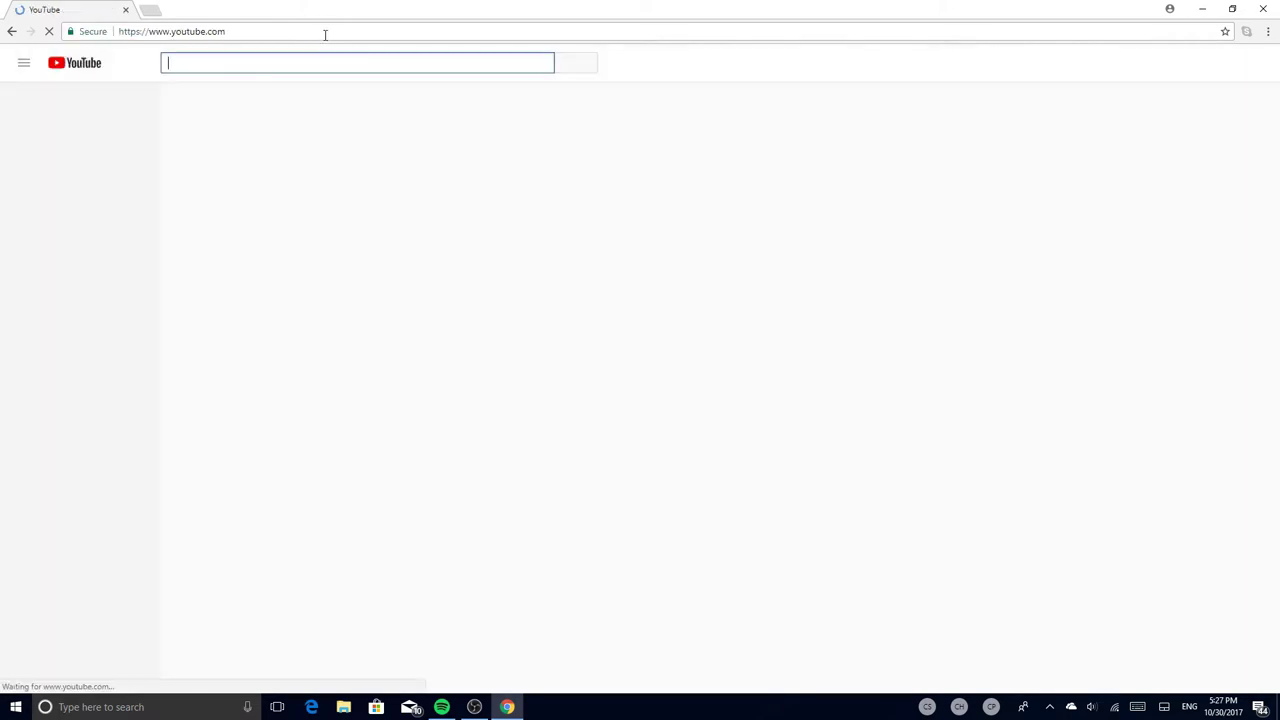
- Open the signed-in account's own YouTube channel page
left_click(1266, 33)
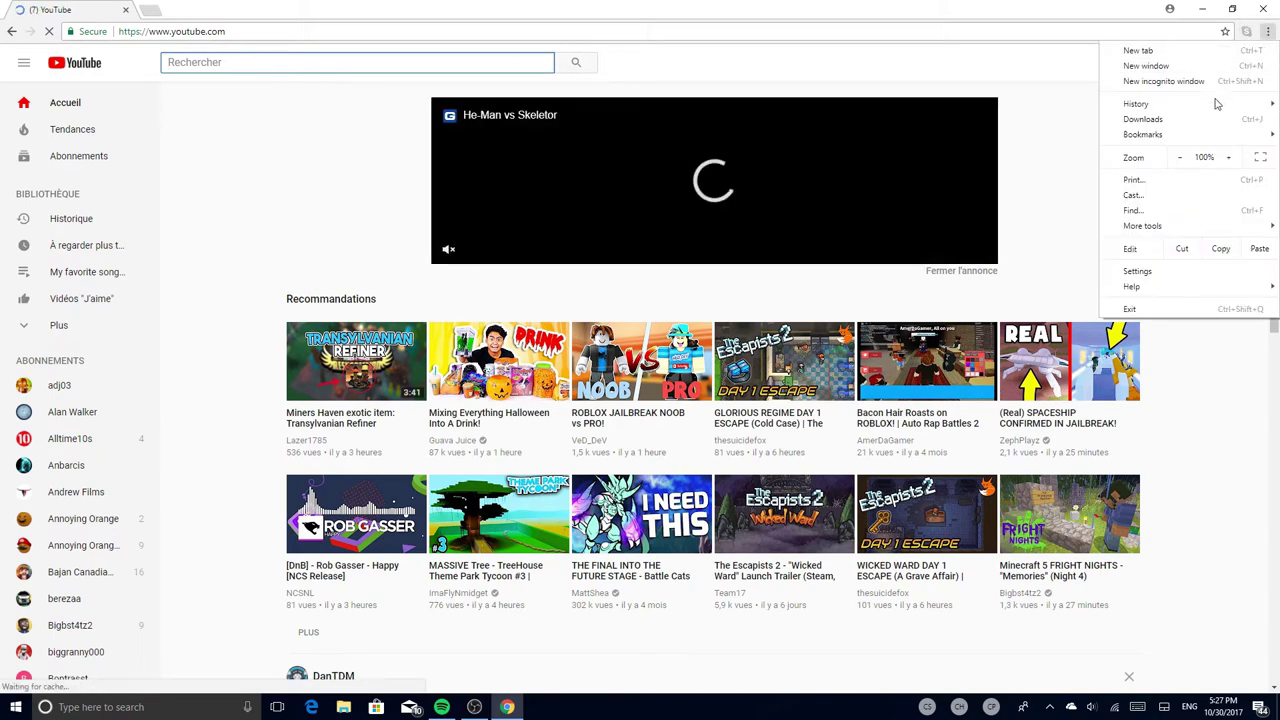
left_click(1046, 63)
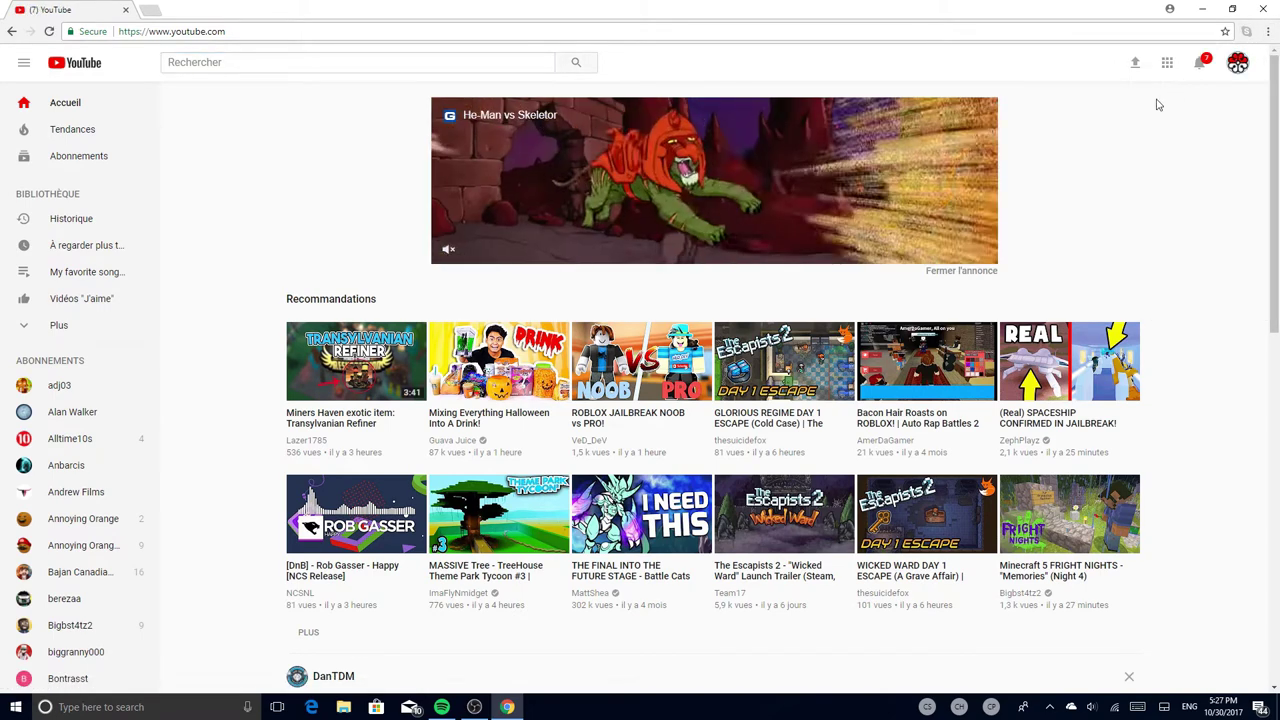
left_click(1238, 62)
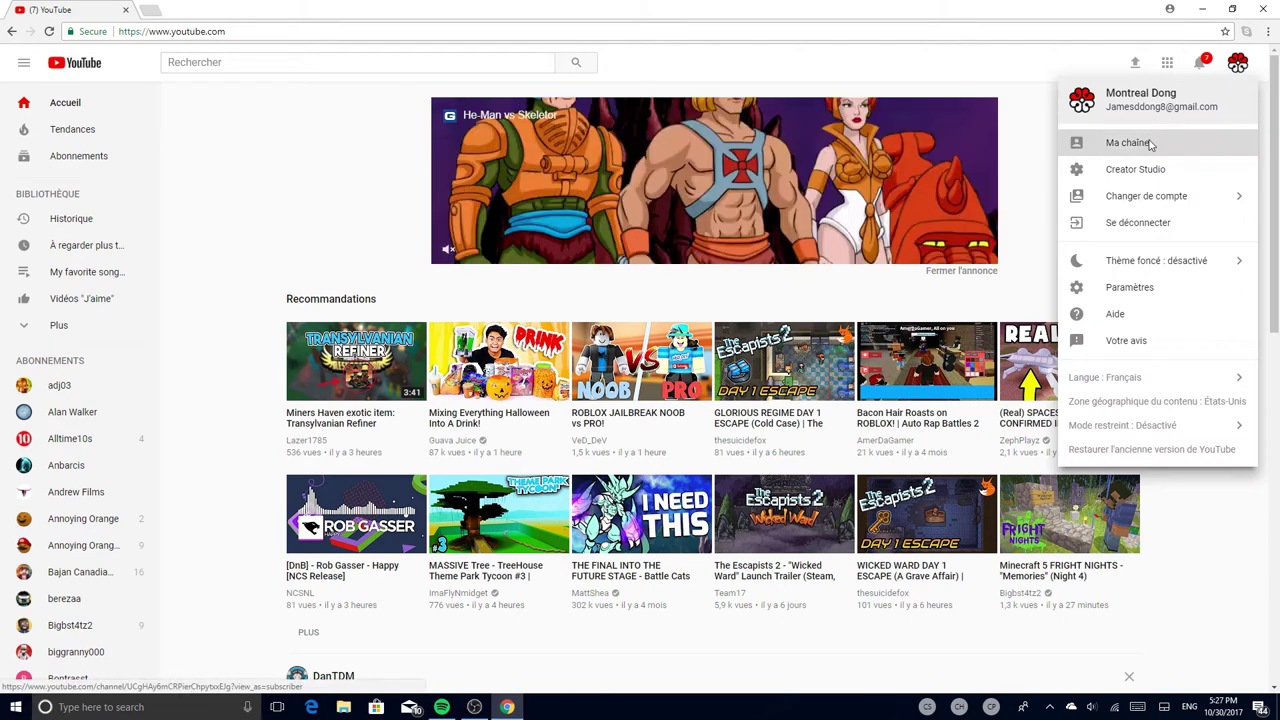
key("Escape")
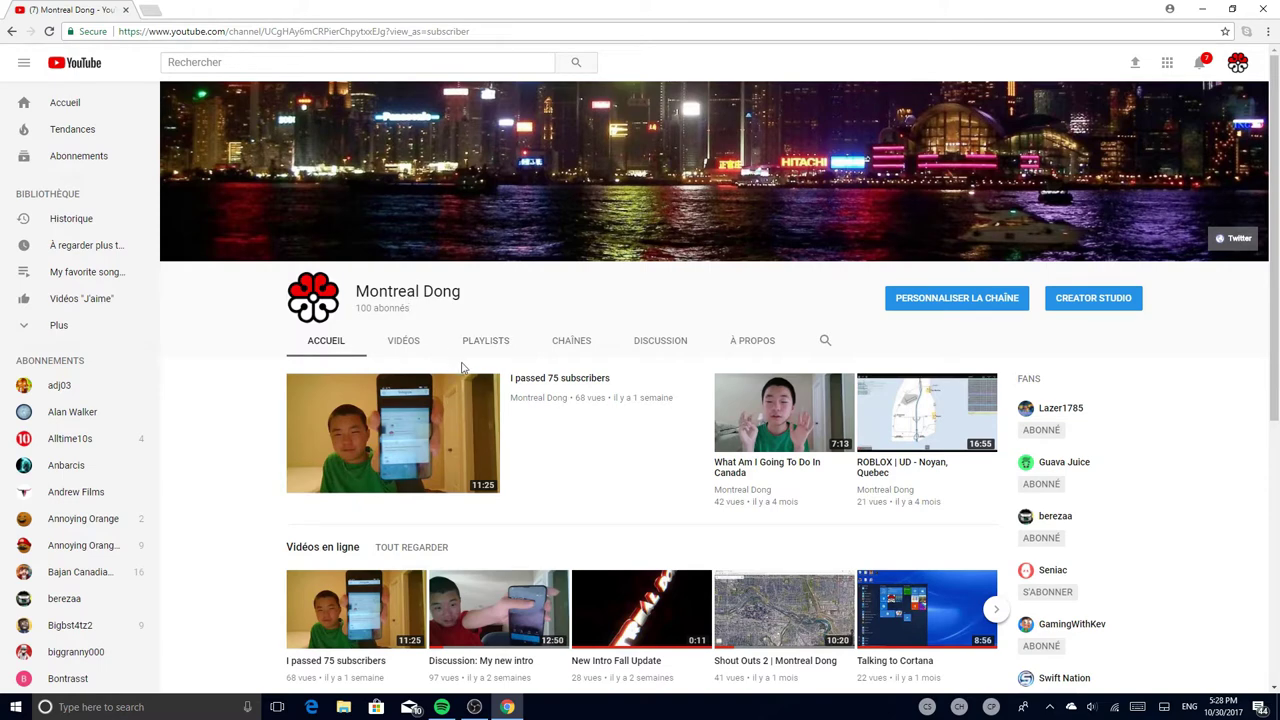
- Launch Paint 3D and create a new blank project
left_click(58, 707)
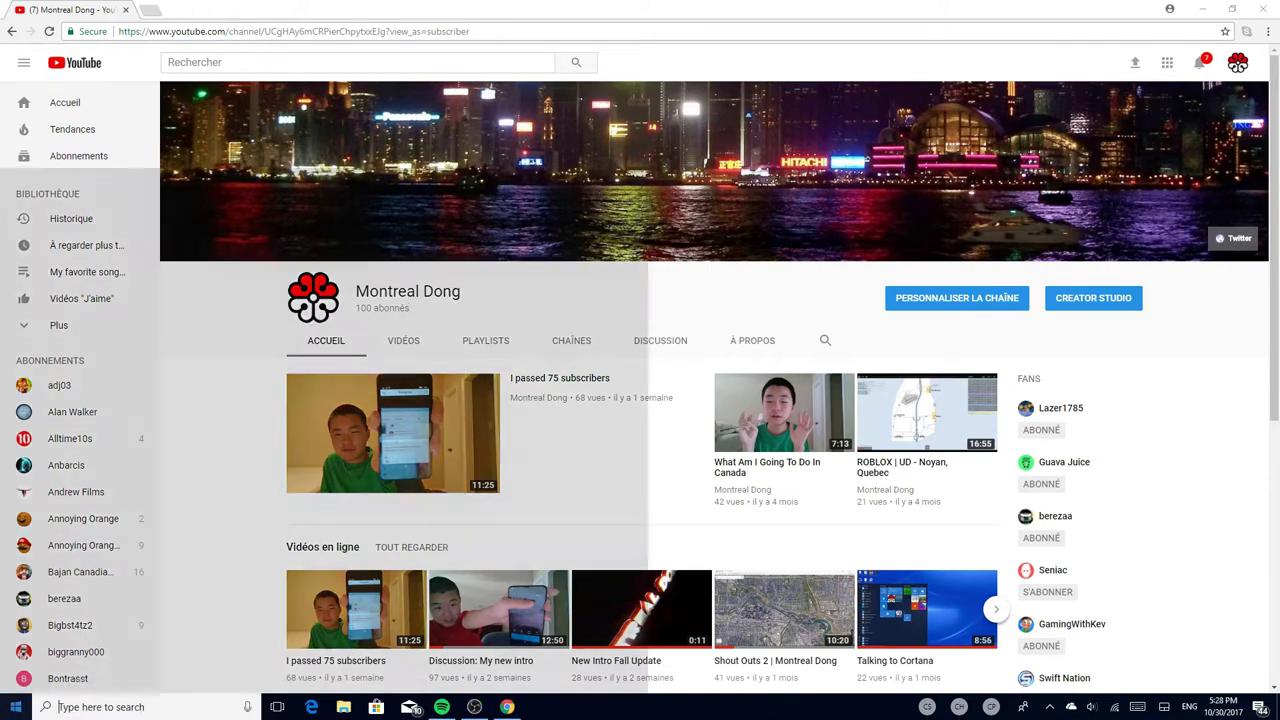
scroll(118, 590, "down", 10)
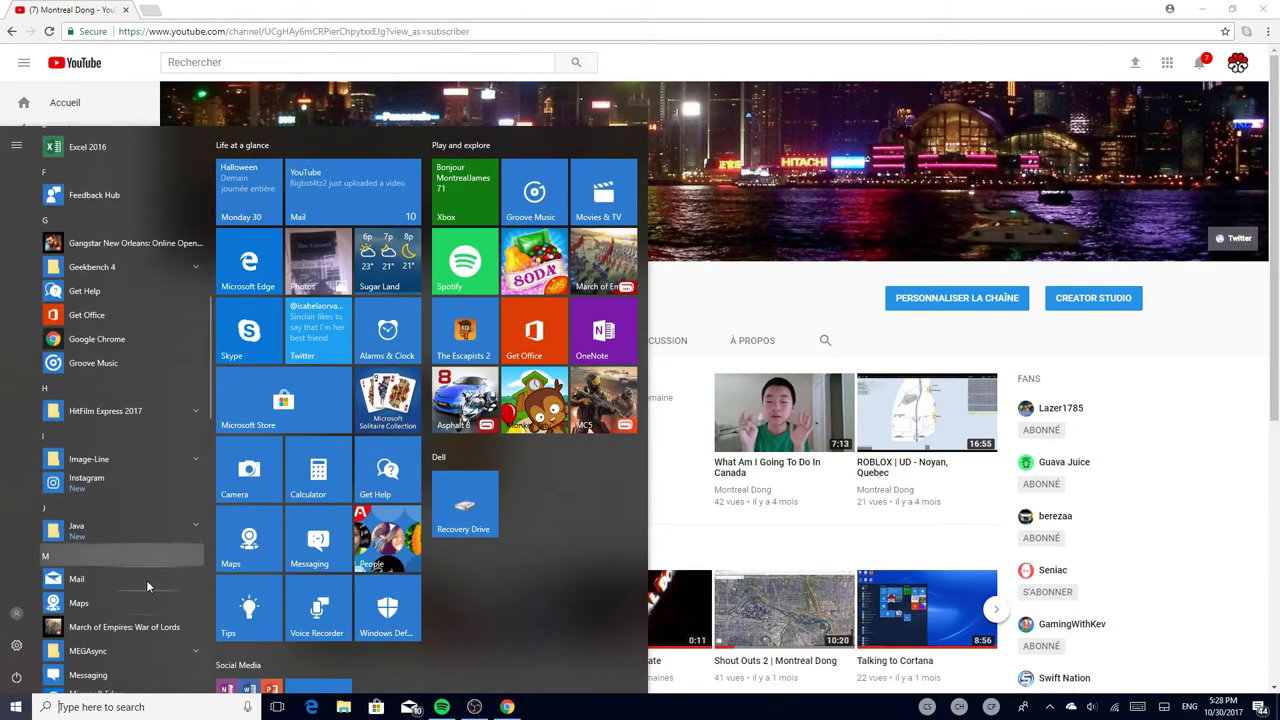
scroll(146, 580, "down", 6)
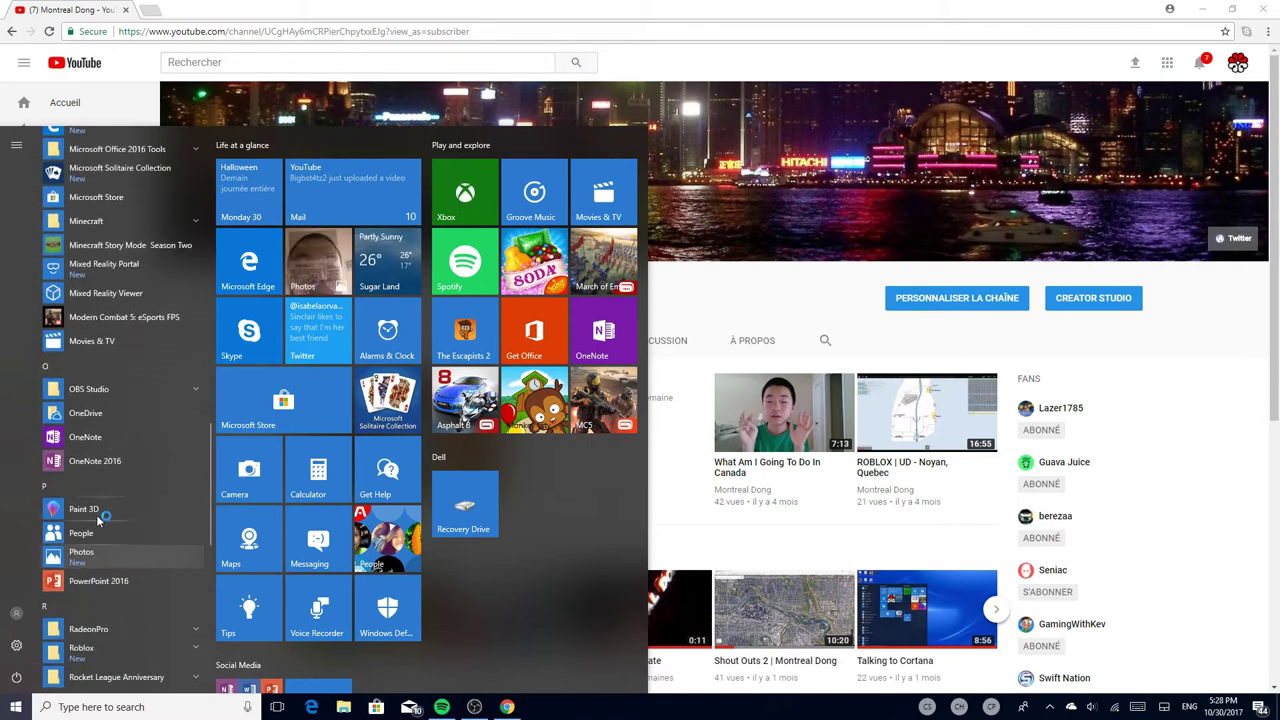
left_click(160, 511)
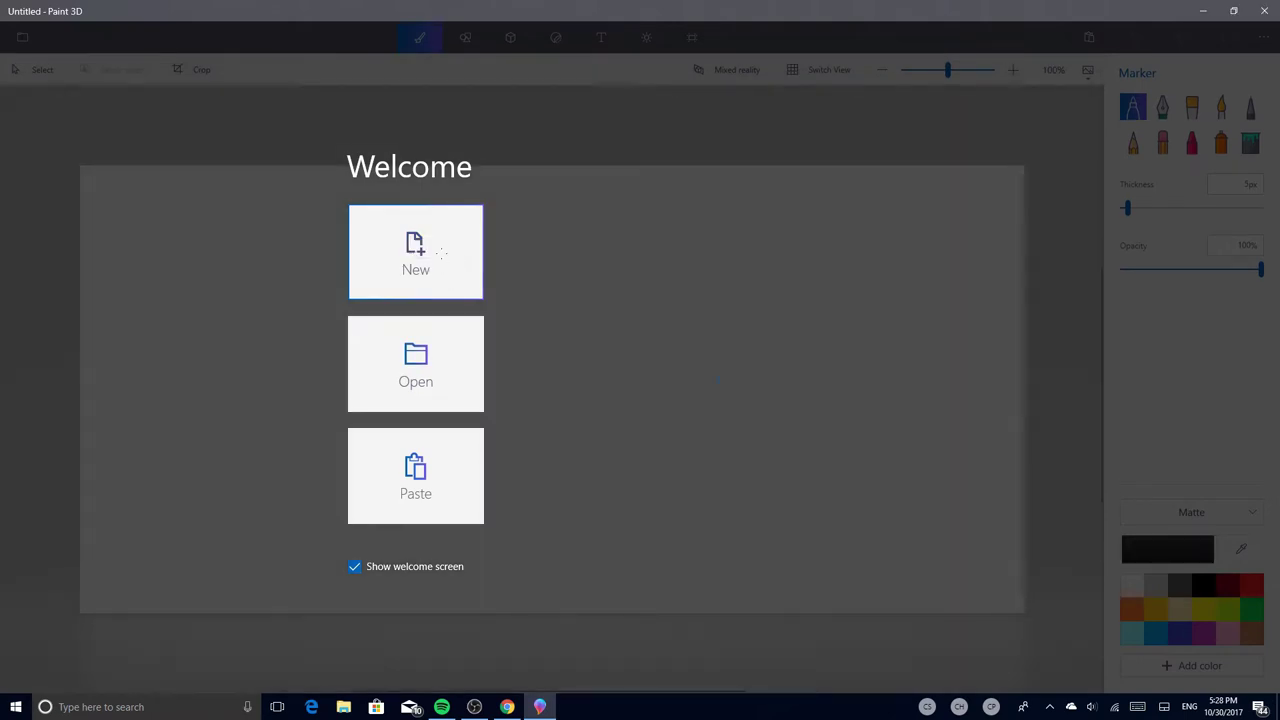
left_click(443, 276)
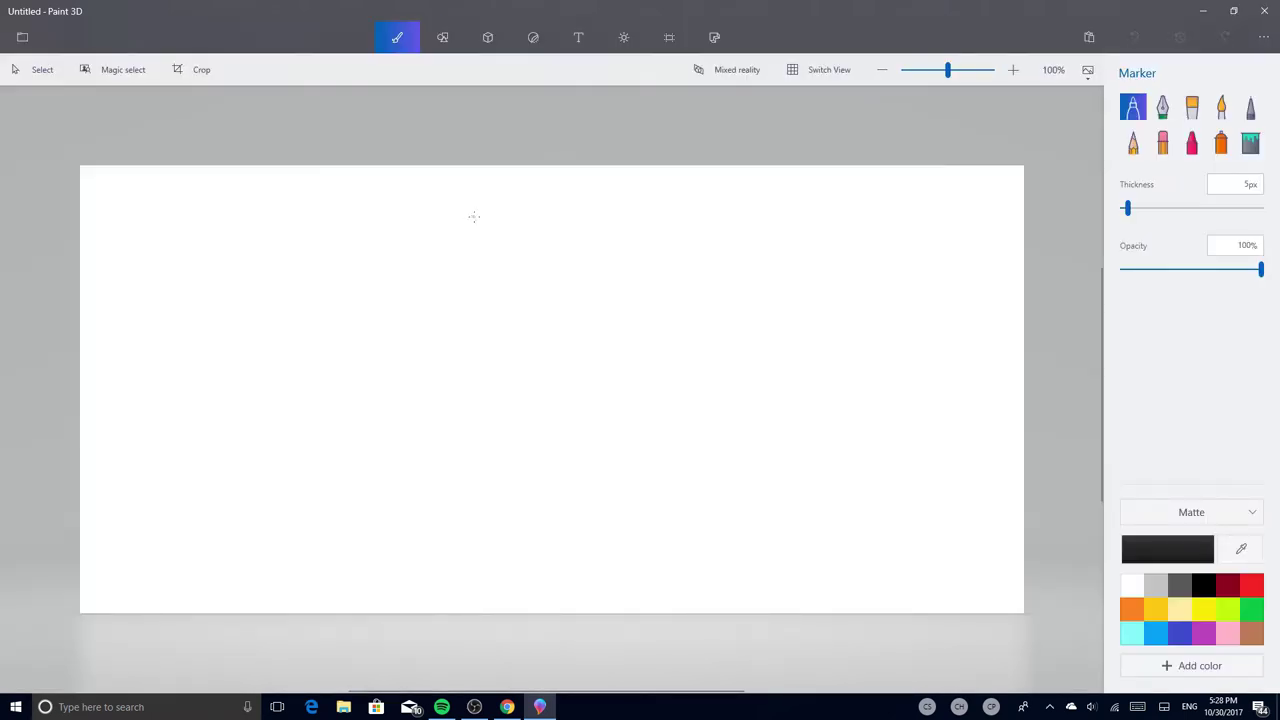
- Draw a person's round head in black with the Marker, and scribble a green torso with two outstretched arms below it
mouse_move(474, 216)
left_mouse_down()
mouse_move(439, 223)
mouse_move(411, 276)
mouse_move(457, 330)
mouse_move(534, 311)
mouse_move(483, 209)
mouse_move(455, 190)
left_mouse_up()
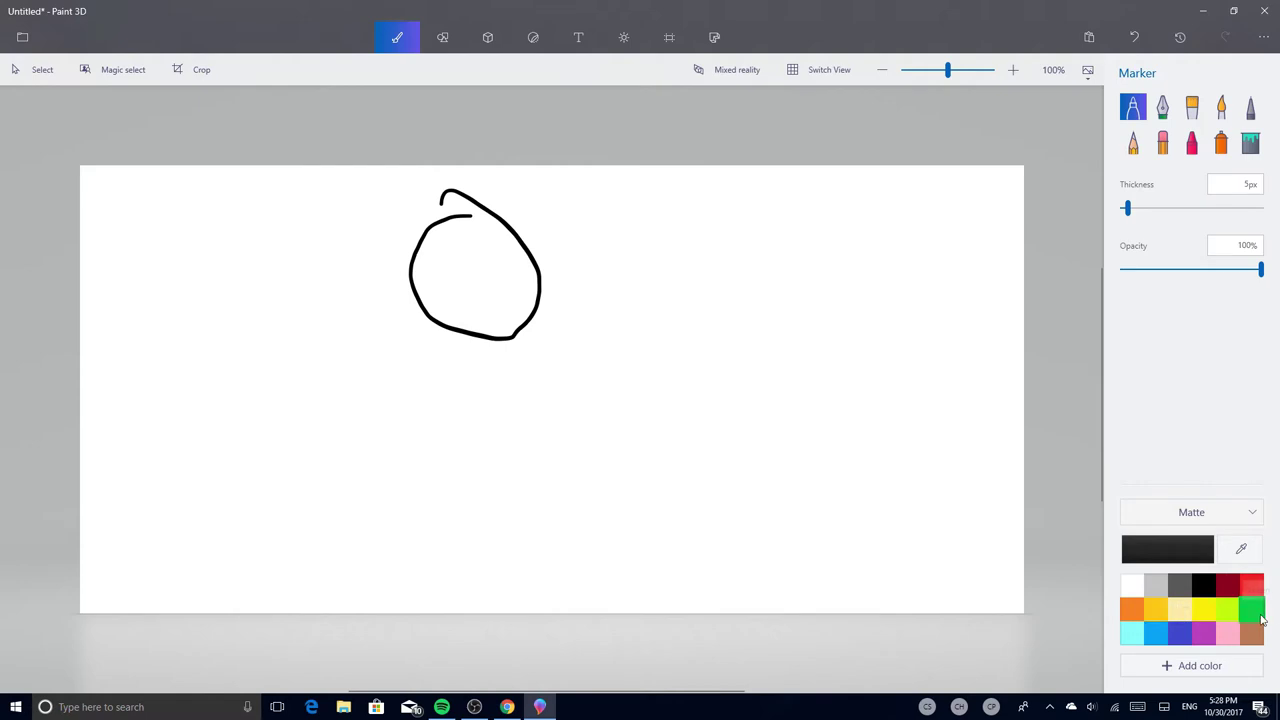
left_click(1258, 614)
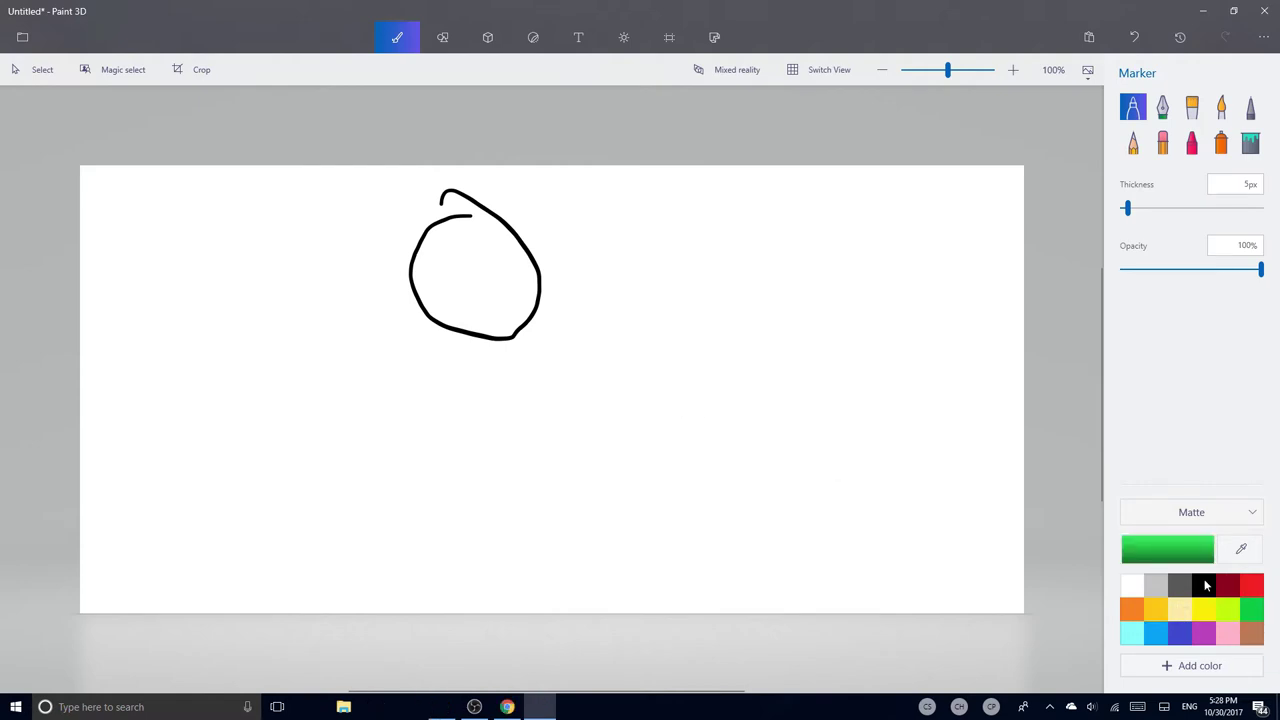
mouse_move(440, 324)
left_mouse_down()
mouse_move(383, 422)
mouse_move(409, 367)
mouse_move(419, 404)
mouse_move(477, 359)
mouse_move(465, 457)
mouse_move(511, 496)
mouse_move(485, 461)
mouse_move(435, 310)
mouse_move(477, 376)
mouse_move(474, 445)
left_mouse_up()
mouse_move(438, 505)
left_mouse_down()
mouse_move(440, 410)
mouse_move(484, 345)
left_mouse_up()
mouse_move(526, 460)
left_mouse_down()
mouse_move(430, 511)
mouse_move(485, 506)
mouse_move(492, 483)
mouse_move(458, 466)
mouse_move(495, 489)
mouse_move(527, 333)
mouse_move(576, 369)
mouse_move(571, 396)
mouse_move(630, 425)
left_mouse_up()
mouse_move(540, 370)
left_mouse_down()
mouse_move(594, 404)
mouse_move(534, 366)
mouse_move(405, 392)
mouse_move(338, 442)
mouse_move(355, 420)
left_mouse_up()
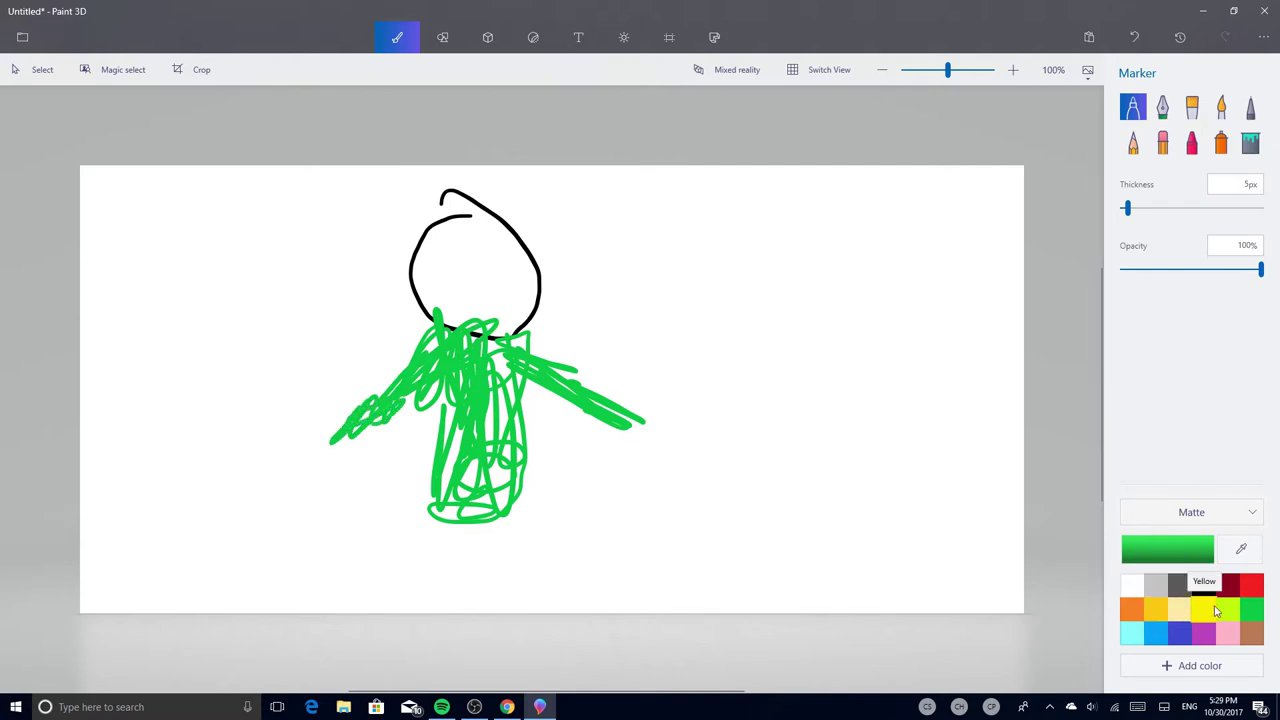
- Draw two brown legs beneath the green torso and add orange feet to them
left_click(1252, 634)
mouse_move(441, 545)
left_mouse_down()
mouse_move(463, 575)
mouse_move(501, 579)
mouse_move(499, 549)
mouse_move(483, 570)
mouse_move(496, 522)
left_mouse_up()
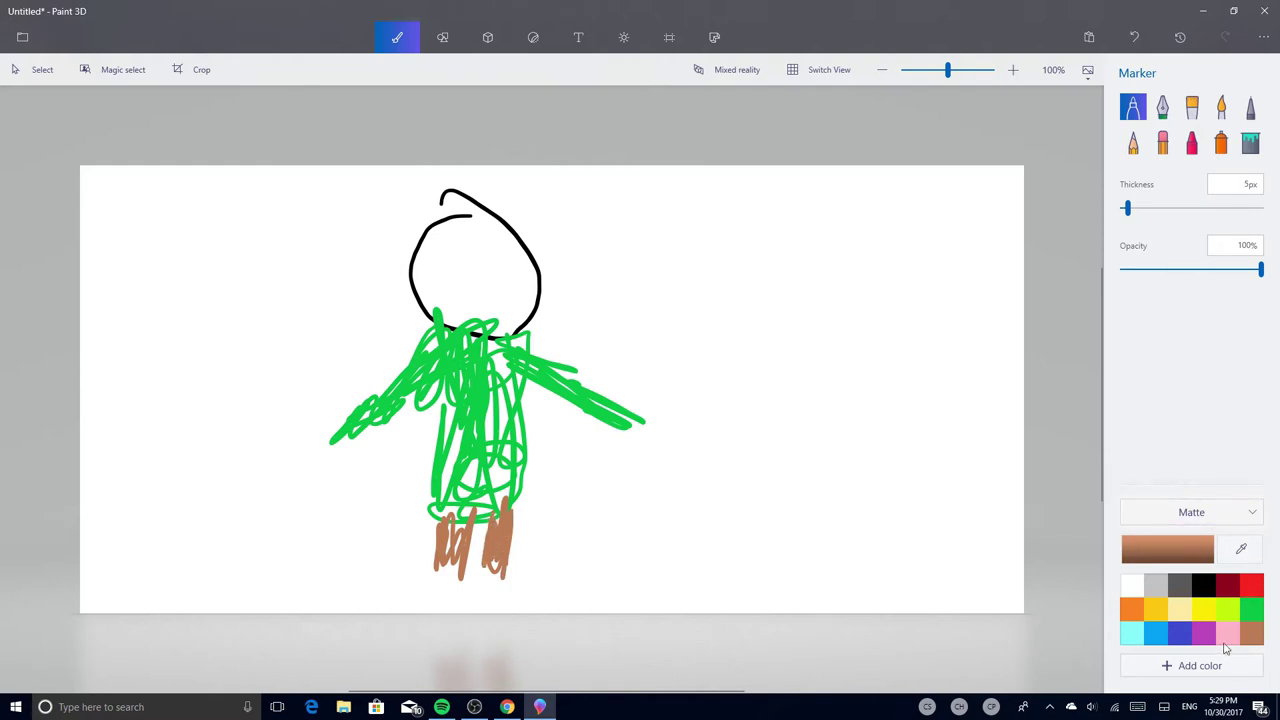
left_click(1203, 584)
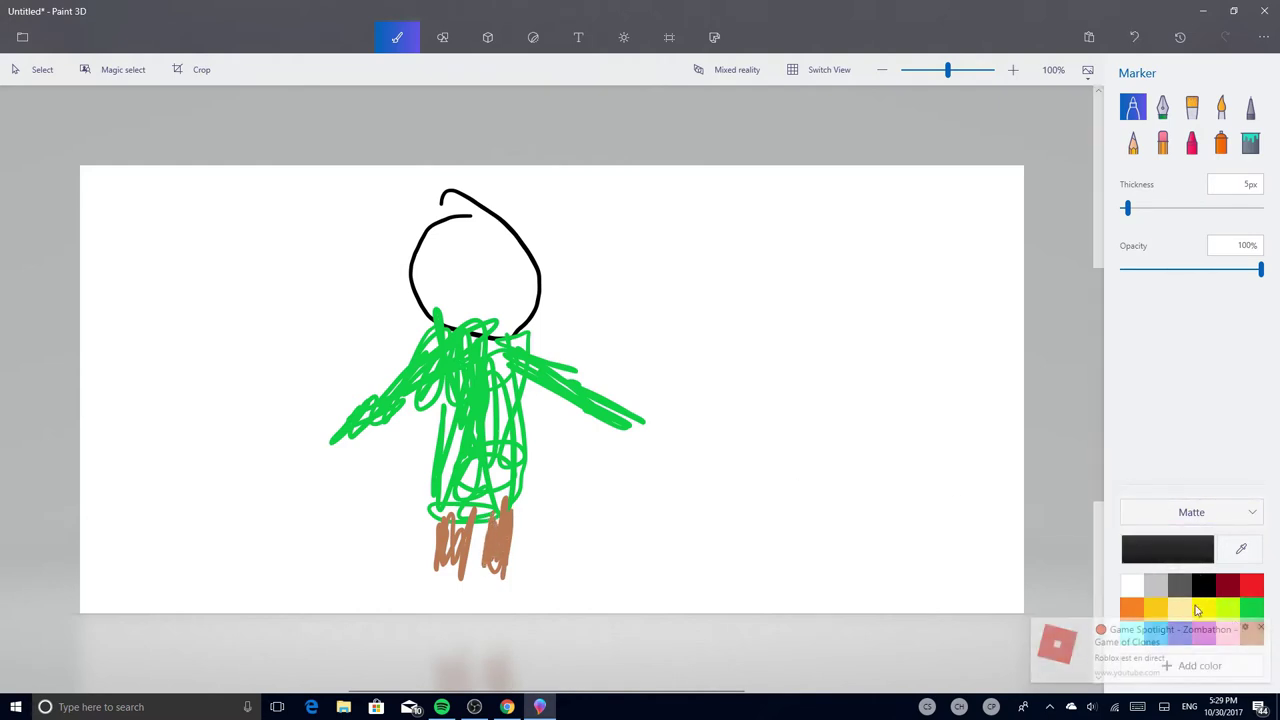
left_click(1179, 584)
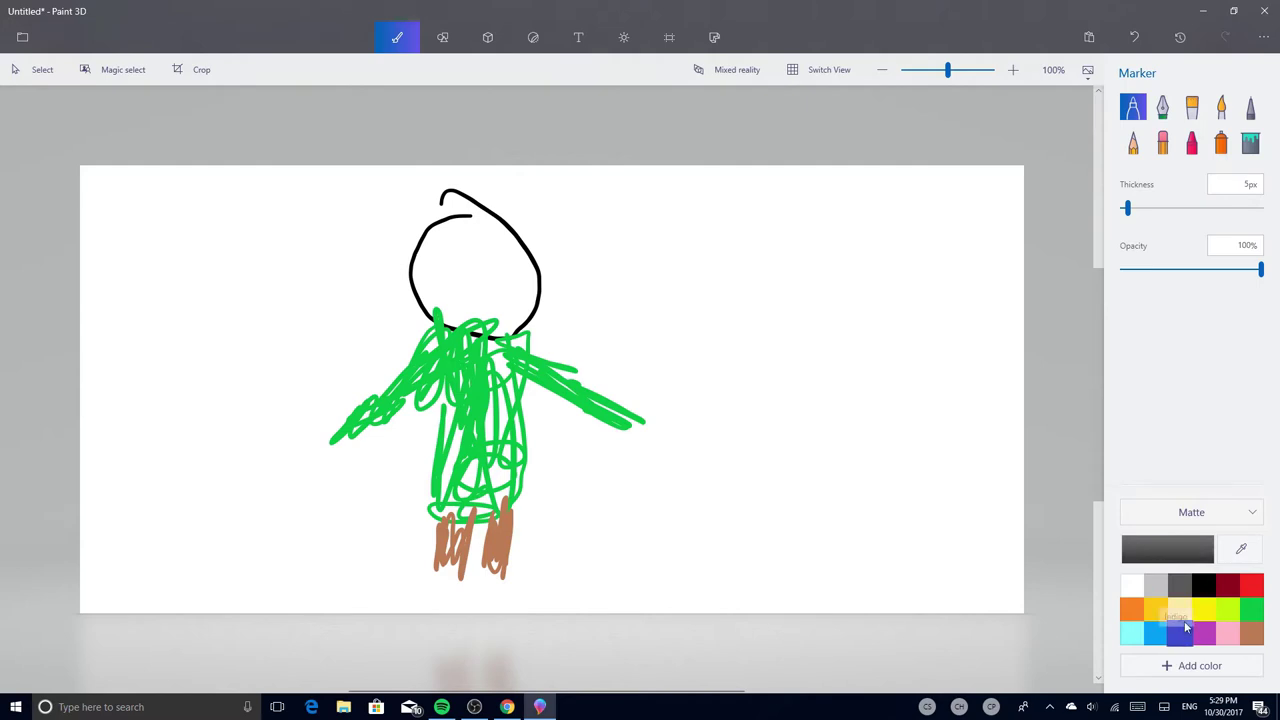
left_click(1131, 608)
left_click_drag(500, 576, 533, 579)
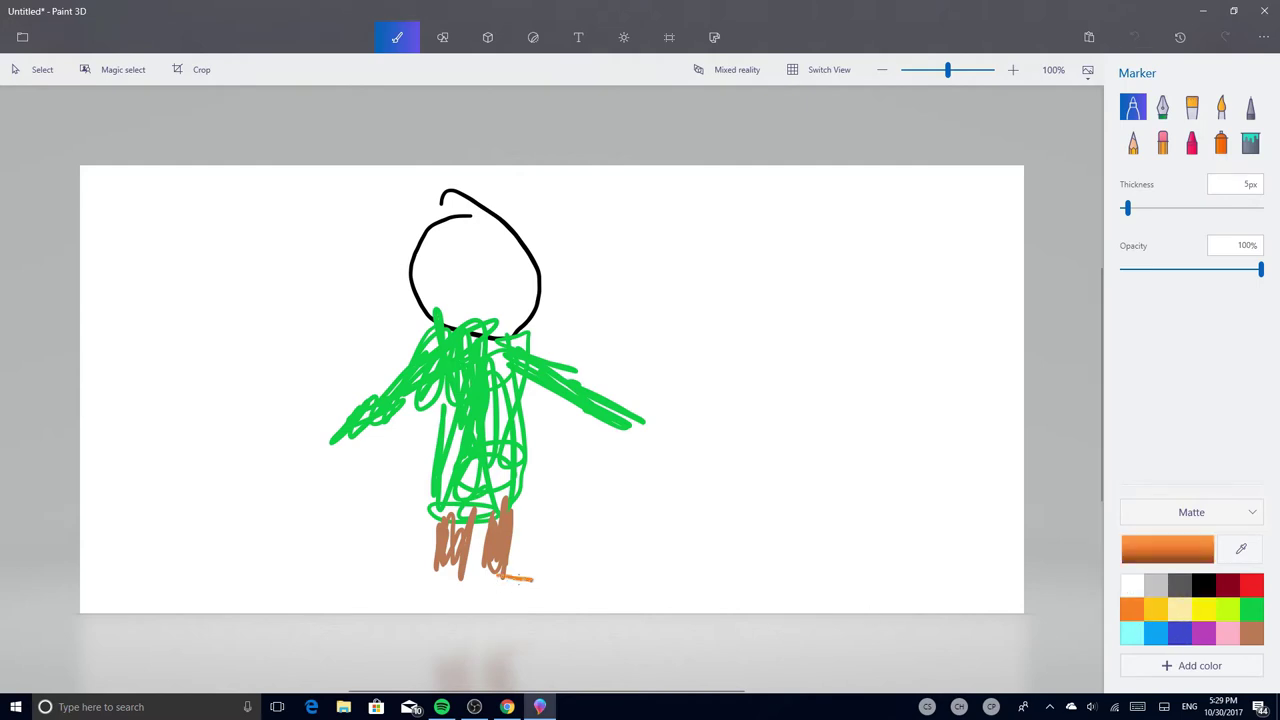
mouse_move(448, 578)
left_mouse_down()
mouse_move(432, 582)
mouse_move(458, 581)
left_mouse_up()
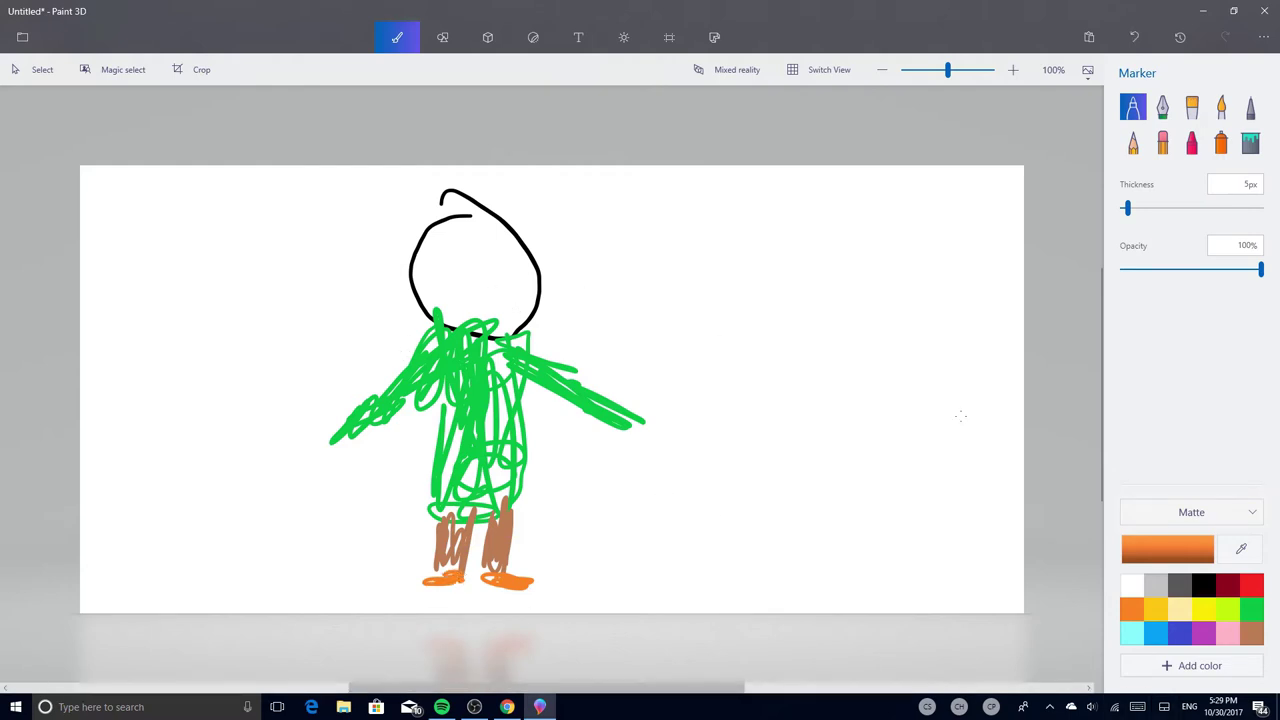
- Draw the eyes, nose, smiling mouth and scribbled hair on the figure's head in black
left_click(1204, 585)
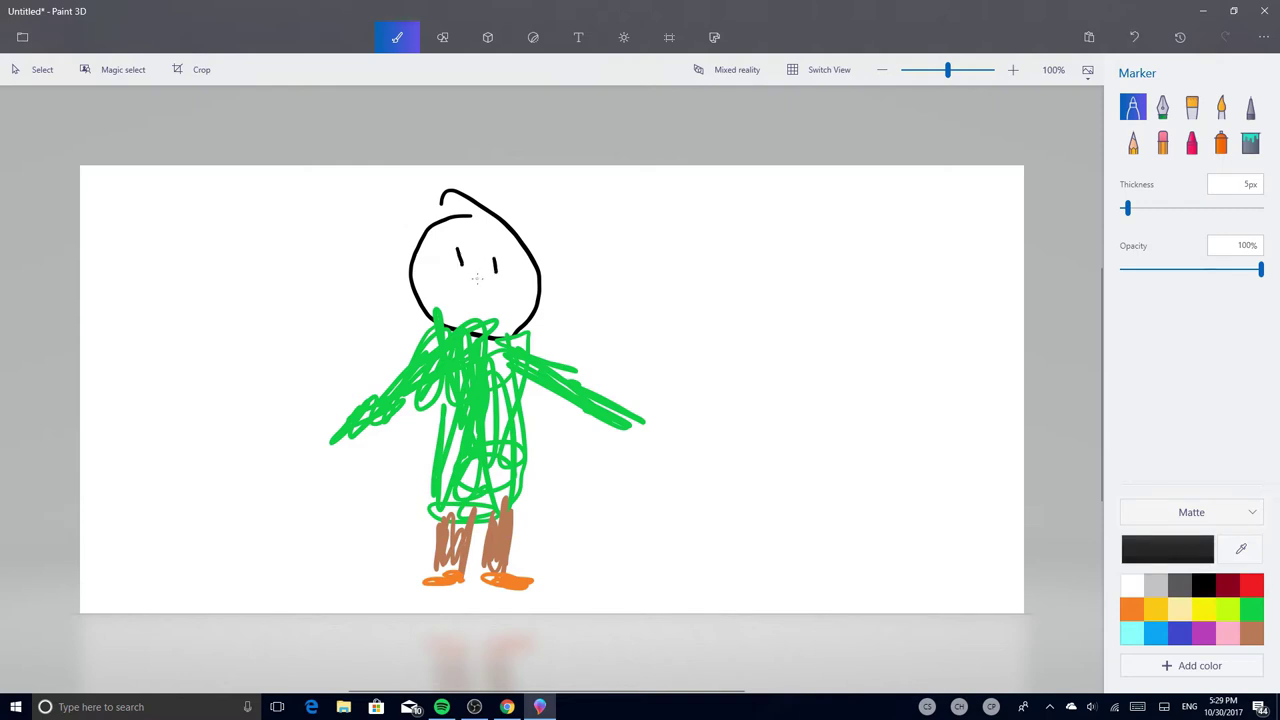
left_click_drag(453, 297, 519, 292)
left_click_drag(420, 225, 403, 198)
mouse_move(510, 226)
left_mouse_down()
mouse_move(465, 196)
mouse_move(412, 225)
mouse_move(447, 230)
mouse_move(530, 200)
mouse_move(520, 210)
mouse_move(450, 182)
mouse_move(470, 240)
left_mouse_up()
mouse_move(387, 232)
left_mouse_down()
mouse_move(406, 222)
mouse_move(420, 248)
mouse_move(580, 218)
mouse_move(534, 242)
mouse_move(554, 262)
left_mouse_up()
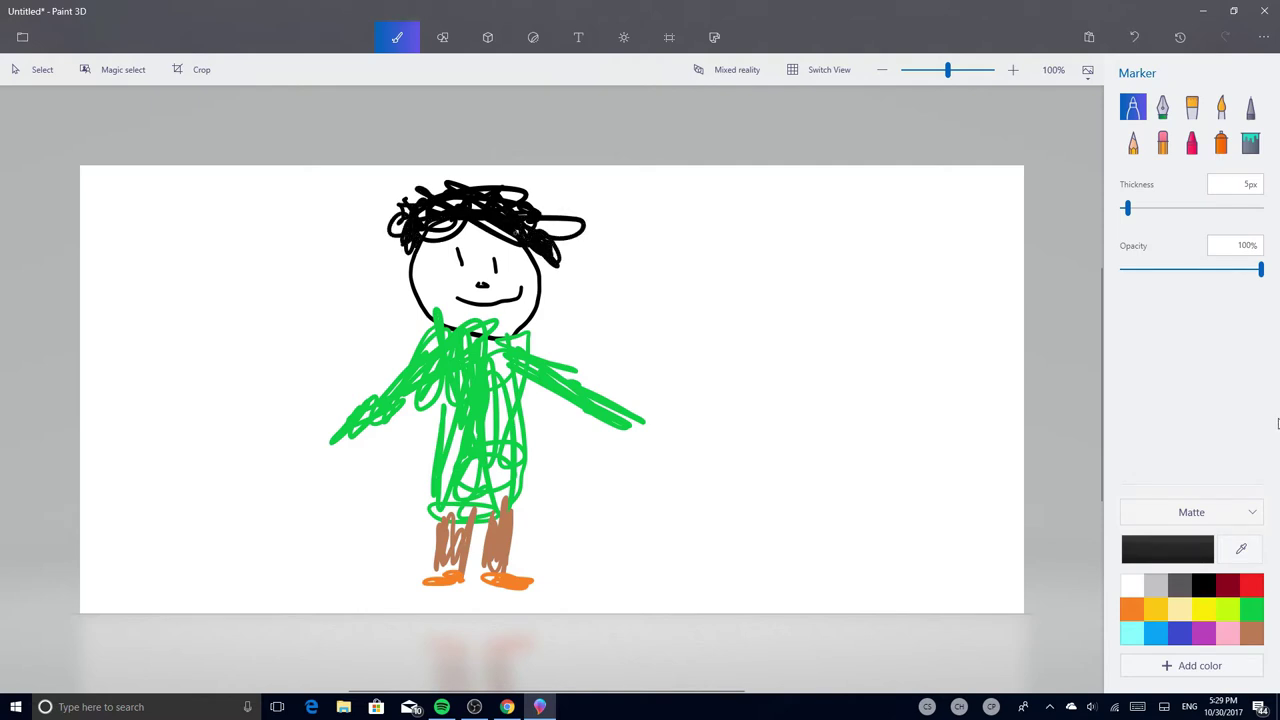
- Fill in the middle of the figure's torso with more green Marker strokes
left_click(1252, 608)
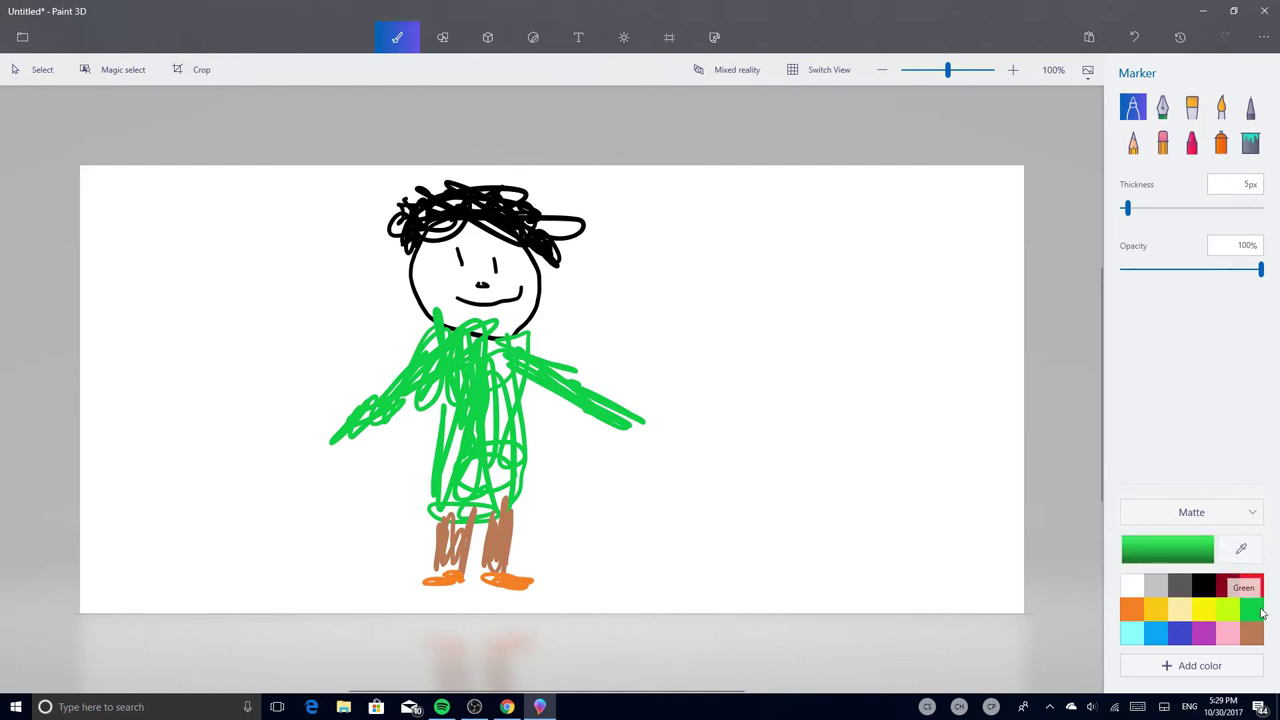
mouse_move(485, 432)
left_mouse_down()
mouse_move(494, 472)
mouse_move(457, 436)
mouse_move(458, 467)
left_mouse_up()
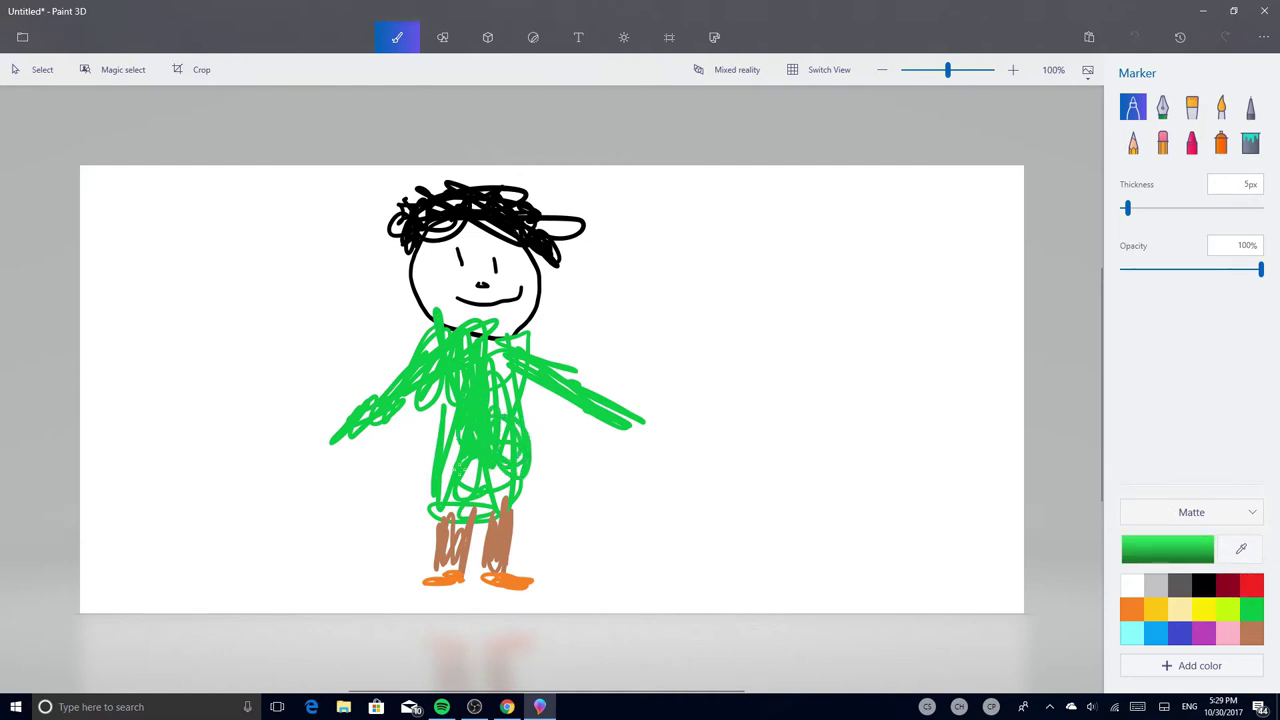
left_click_drag(459, 409, 466, 392)
- Draw a pale cream-coloured hand at the end of each of the figure's arms
left_click(1204, 608)
left_click(1180, 608)
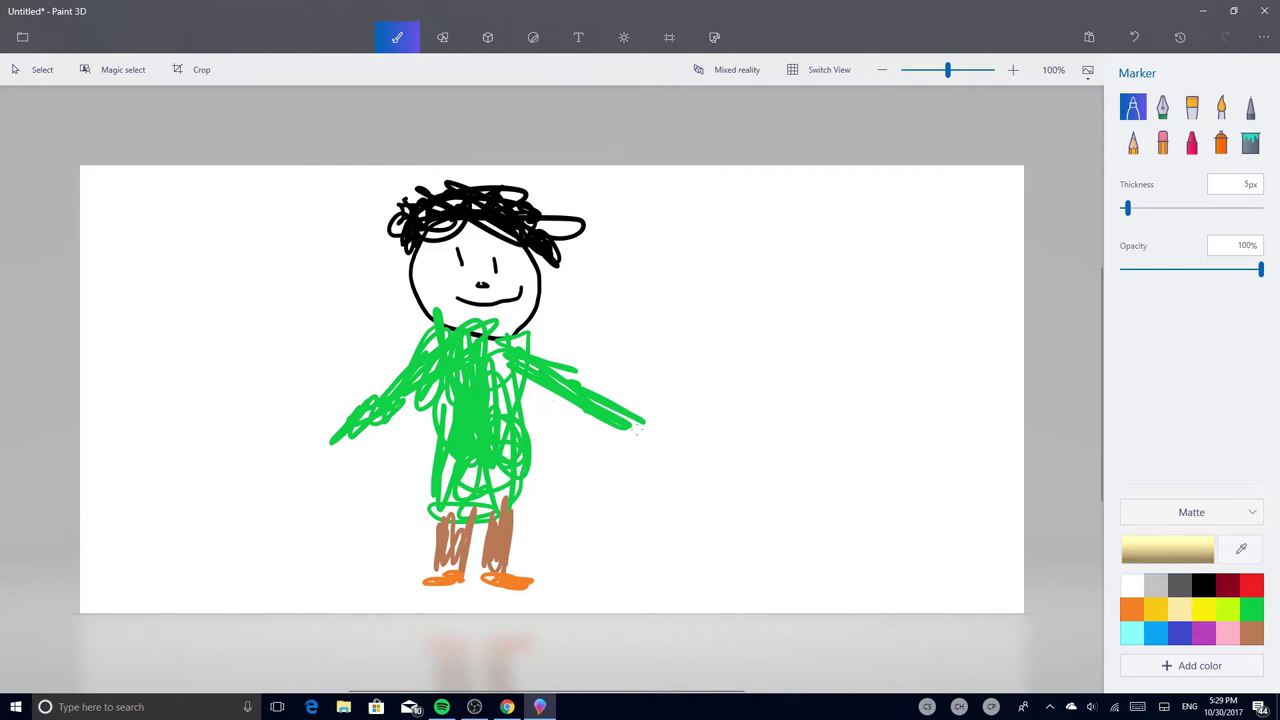
left_click_drag(672, 435, 647, 434)
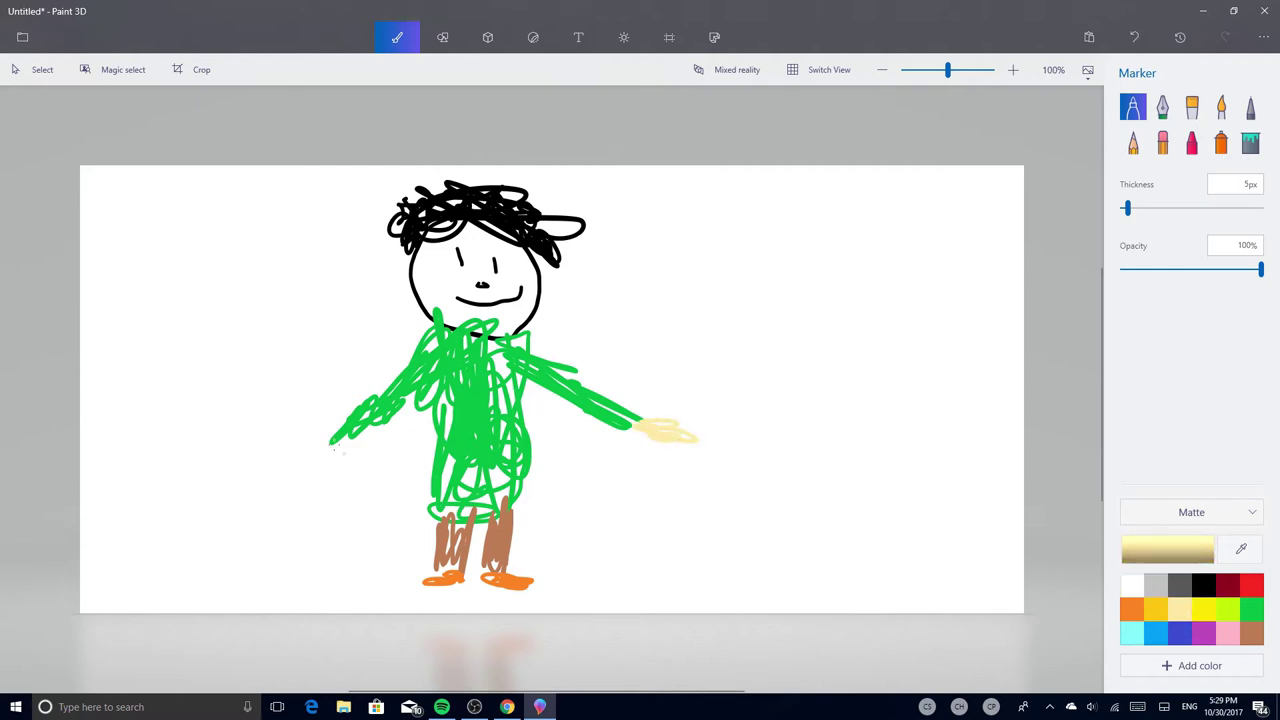
left_click_drag(314, 464, 343, 459)
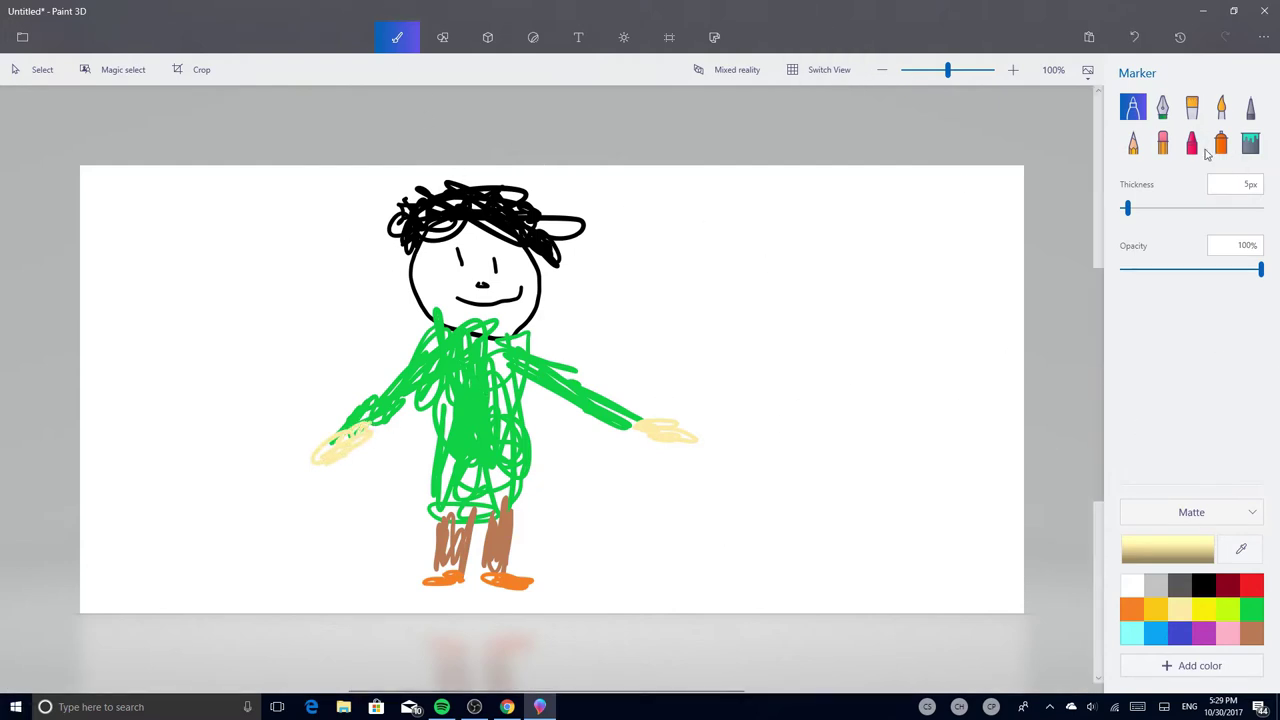
- Set the Eraser thickness to 200px and erase the whole figure from the canvas
left_click(1162, 142)
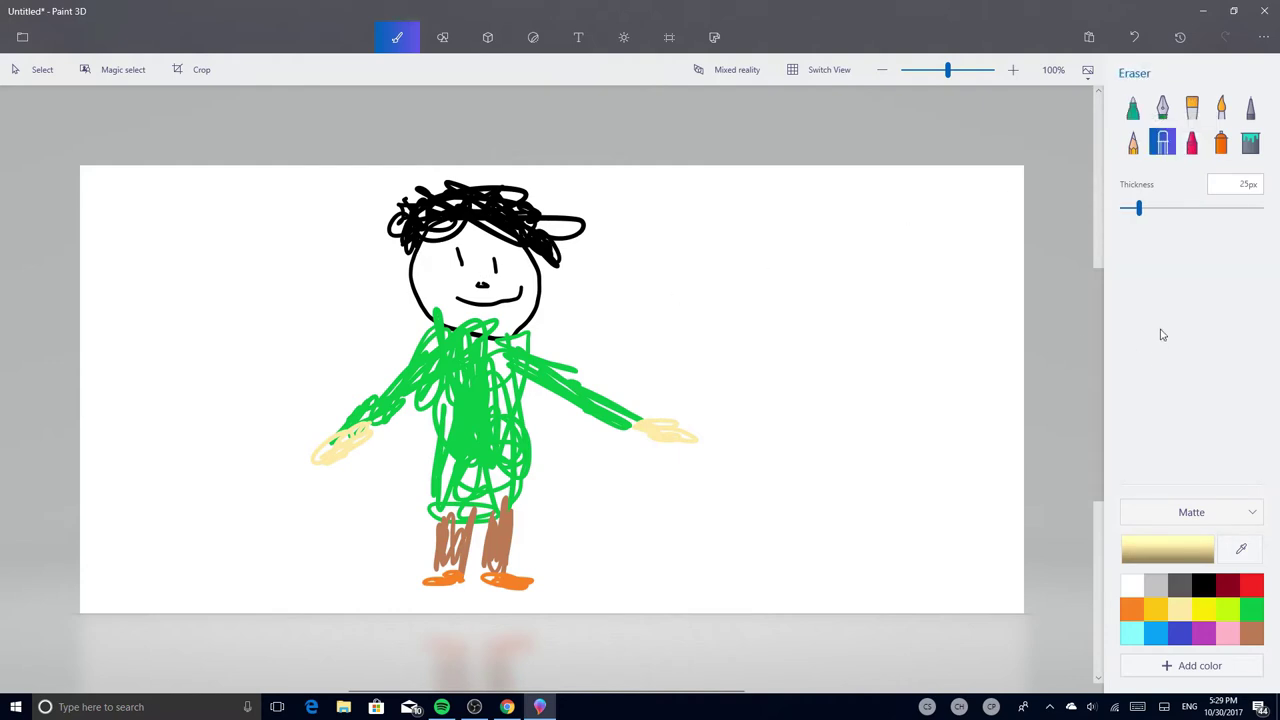
left_click_drag(1138, 208, 1260, 208)
mouse_move(520, 350)
left_mouse_down()
mouse_move(492, 403)
mouse_move(389, 562)
mouse_move(545, 402)
mouse_move(442, 487)
left_mouse_up()
mouse_move(688, 508)
left_mouse_down()
mouse_move(709, 429)
mouse_move(309, 183)
mouse_move(380, 200)
mouse_move(452, 270)
mouse_move(580, 246)
left_mouse_up()
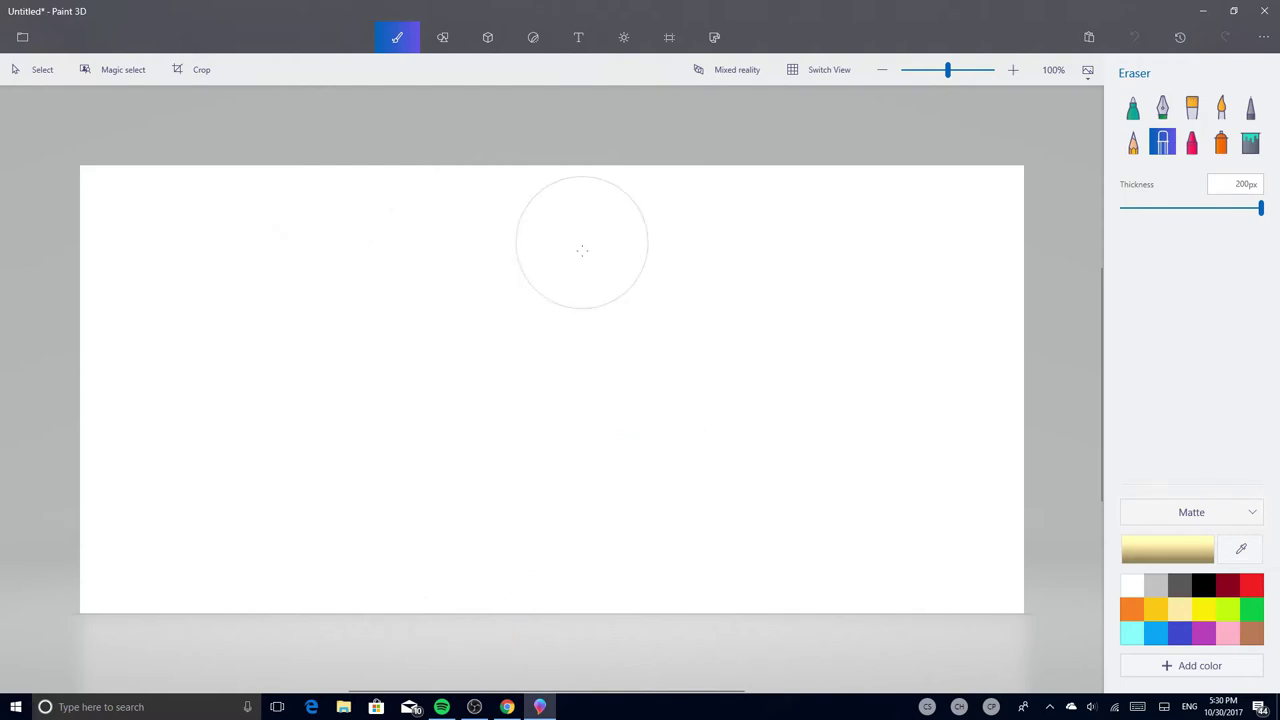
- Set up the Marker with black as its colour, and switch back to the YouTube channel page in Chrome
left_click(1133, 107)
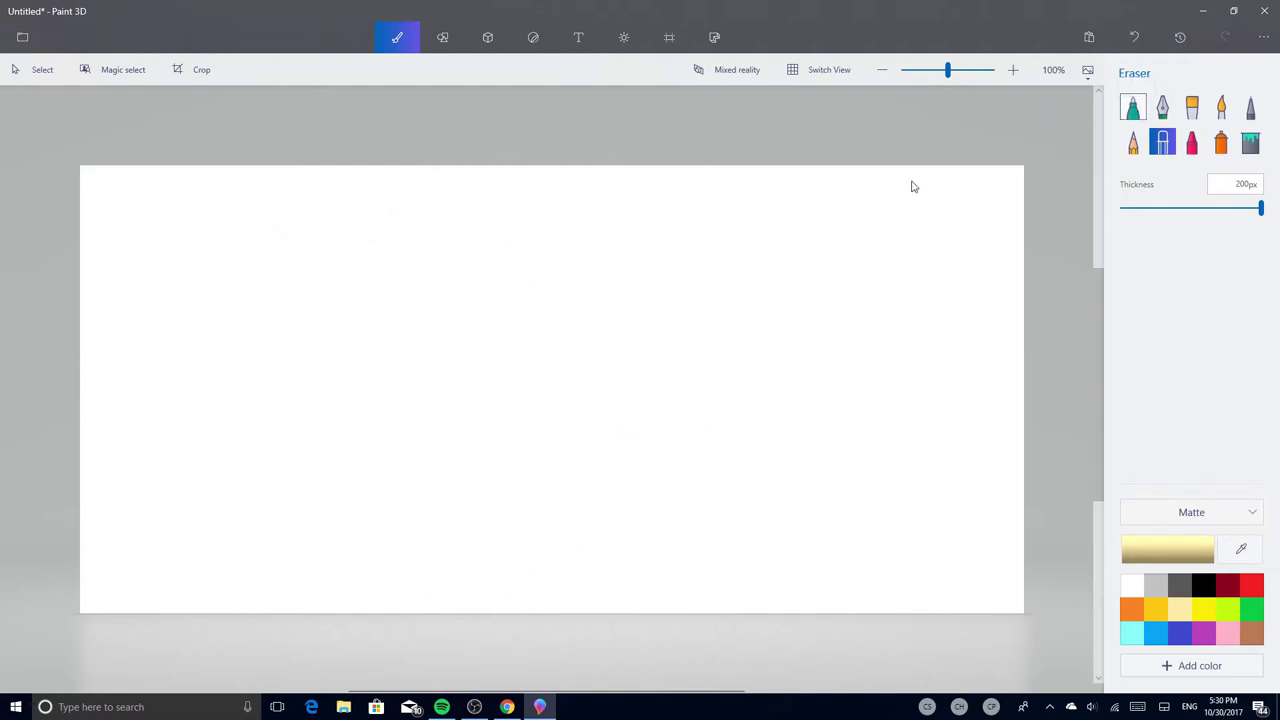
left_click(1203, 586)
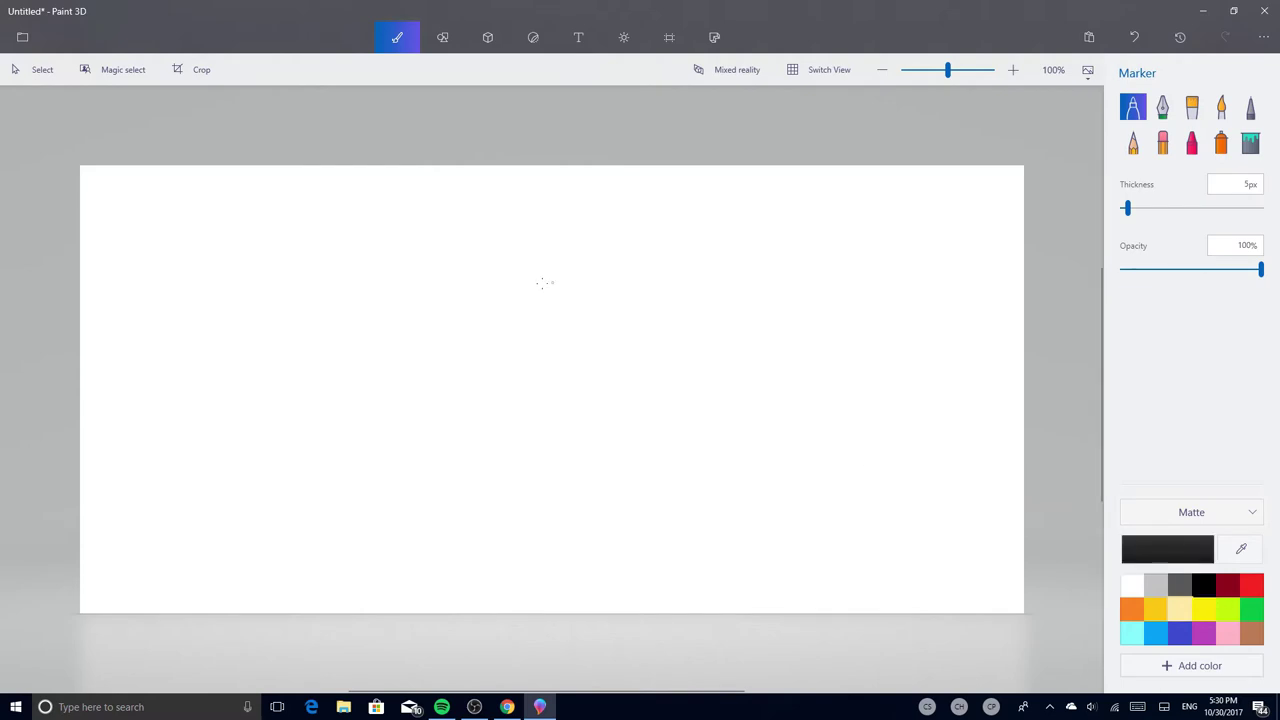
left_click(507, 707)
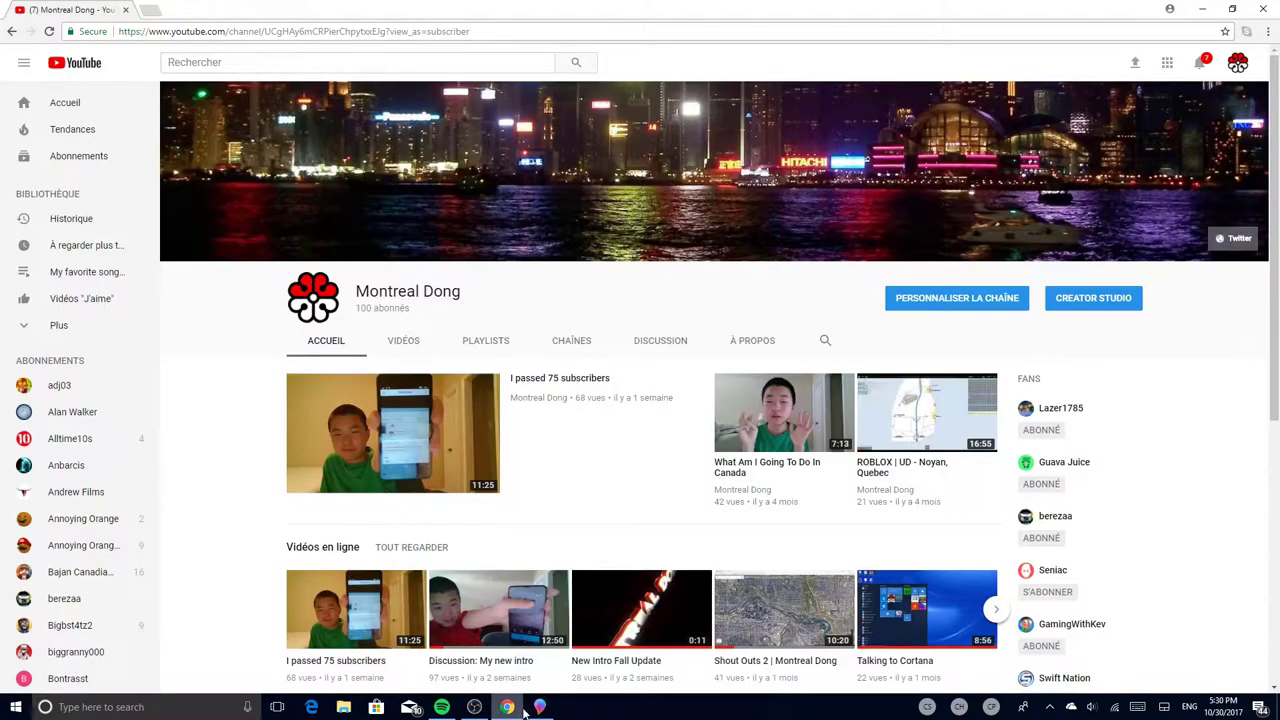
- Load twitter.com in place of the YouTube channel page to show the Twitter home feed
left_click(367, 33)
type("twitter.com")
key("Return")
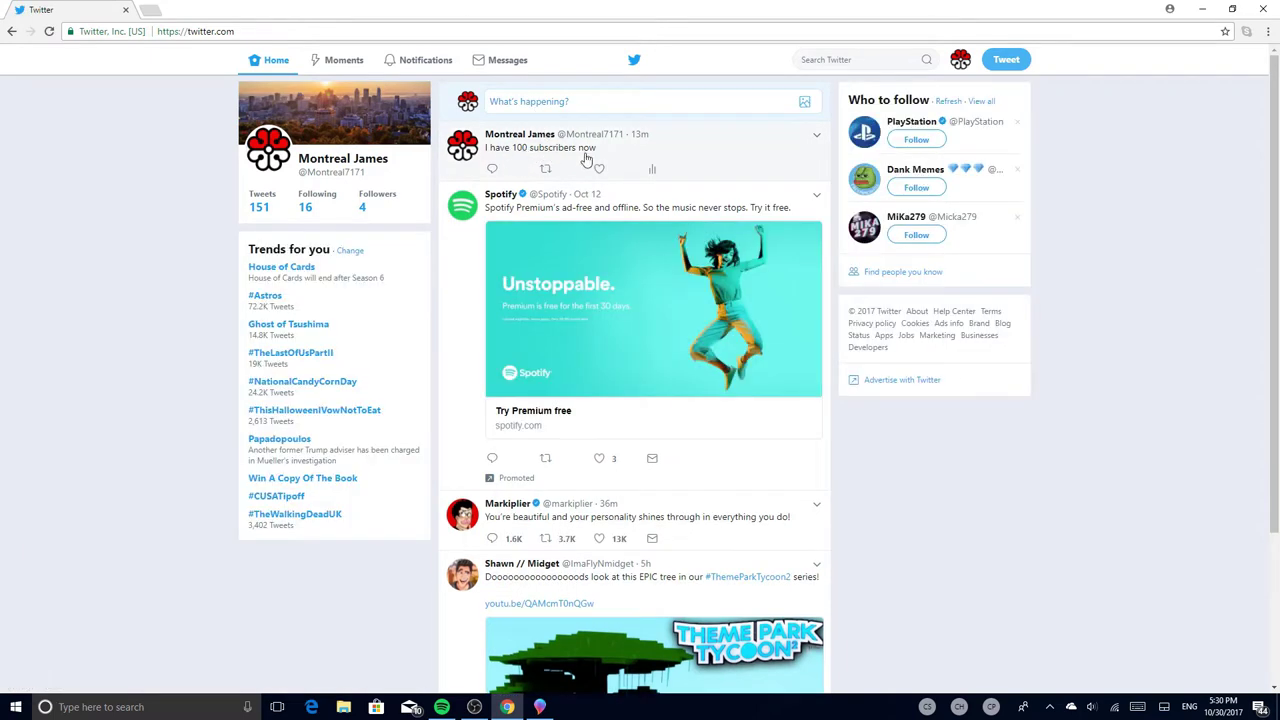
- Look further down the Twitter feed, and go to Instagram and its own-account profile page
left_click(497, 31)
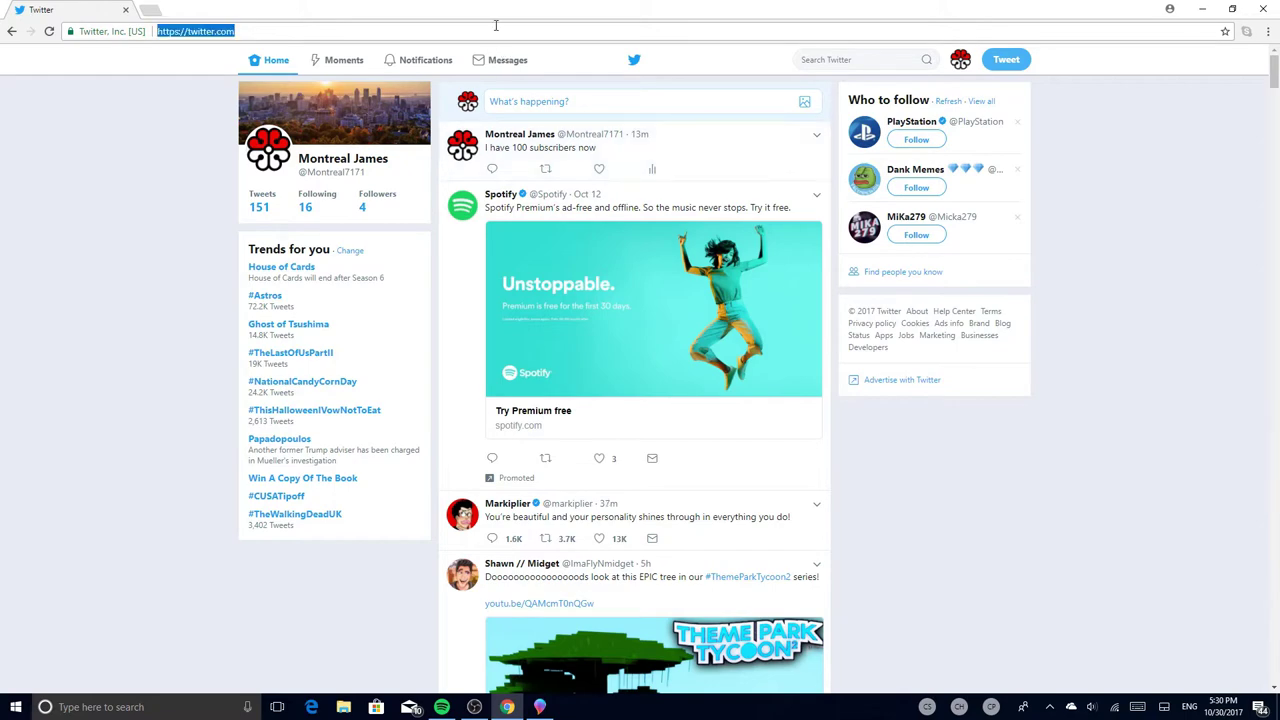
scroll(643, 240, "down", 3)
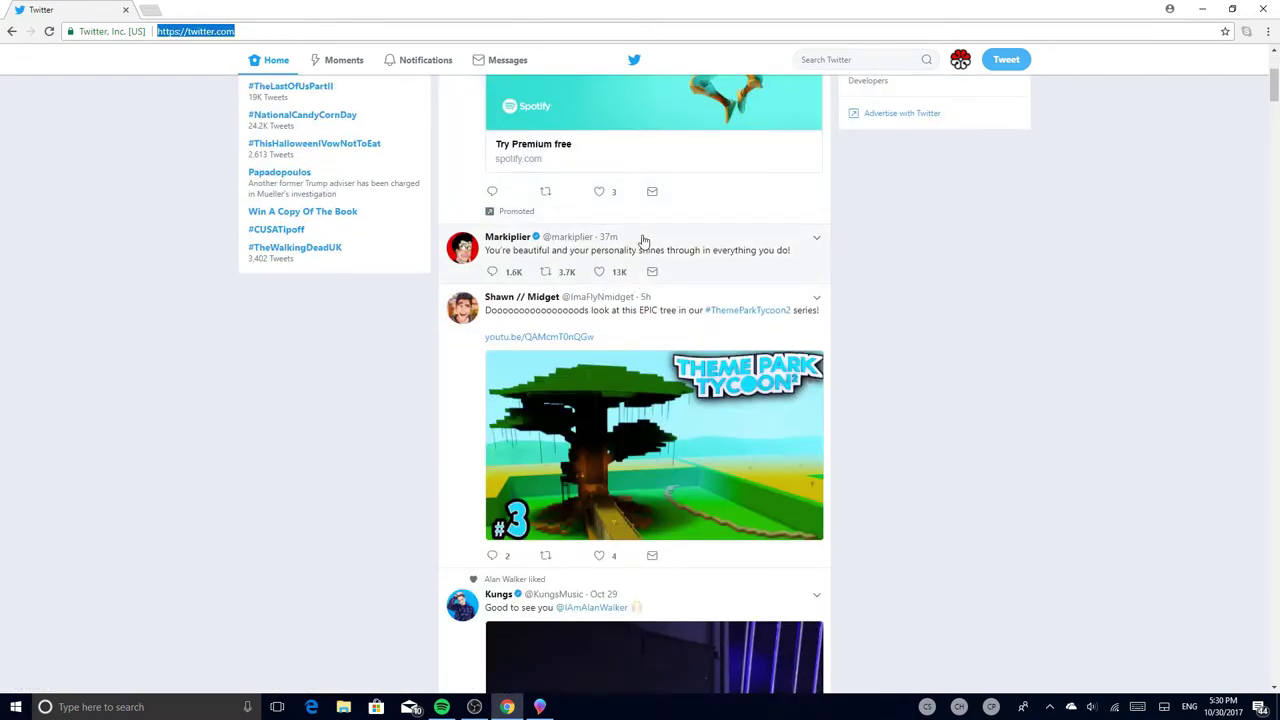
type("instagram")
key("Return")
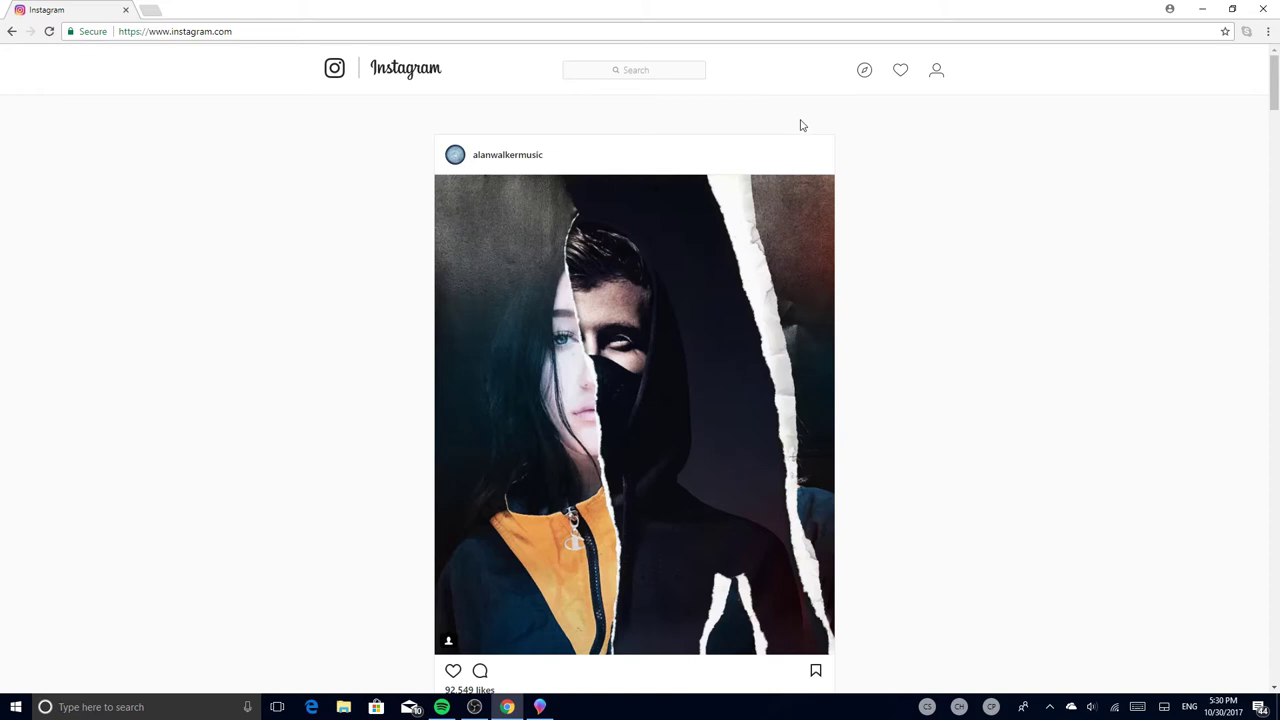
left_click(936, 72)
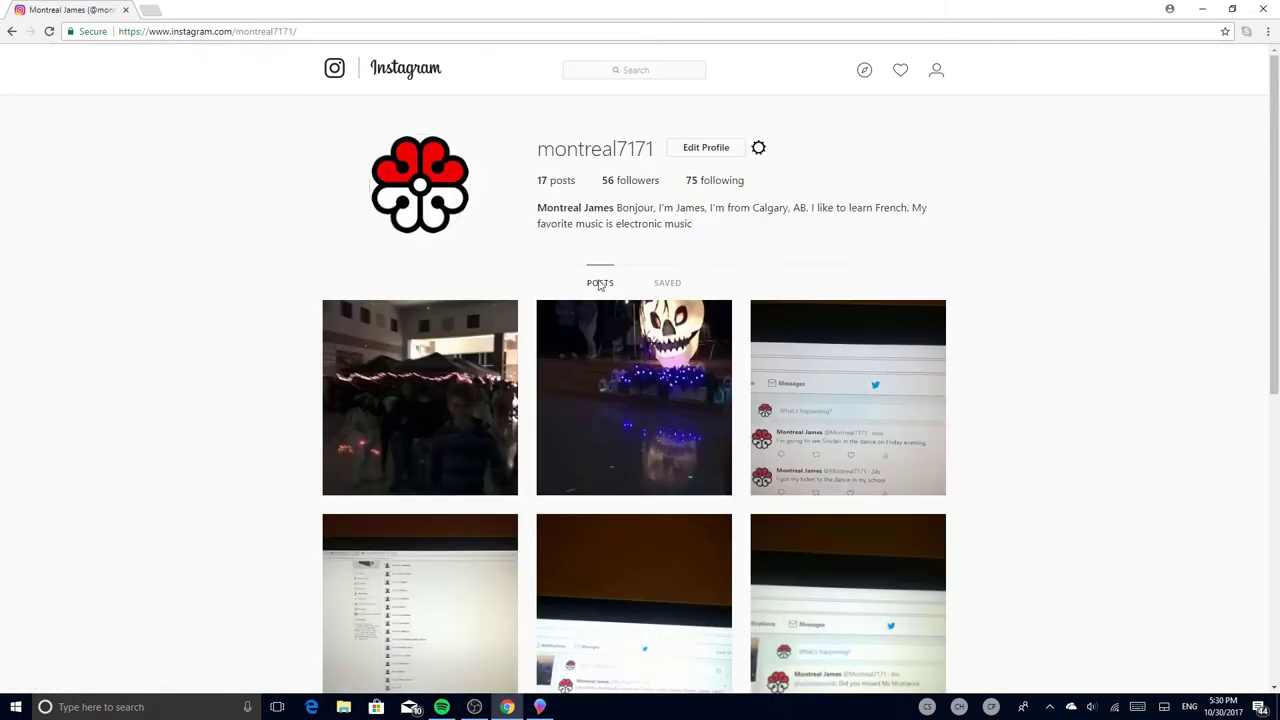
- View the first post on the Instagram profile and close it, and switch to the blank canvas in Paint 3D
left_click(480, 370)
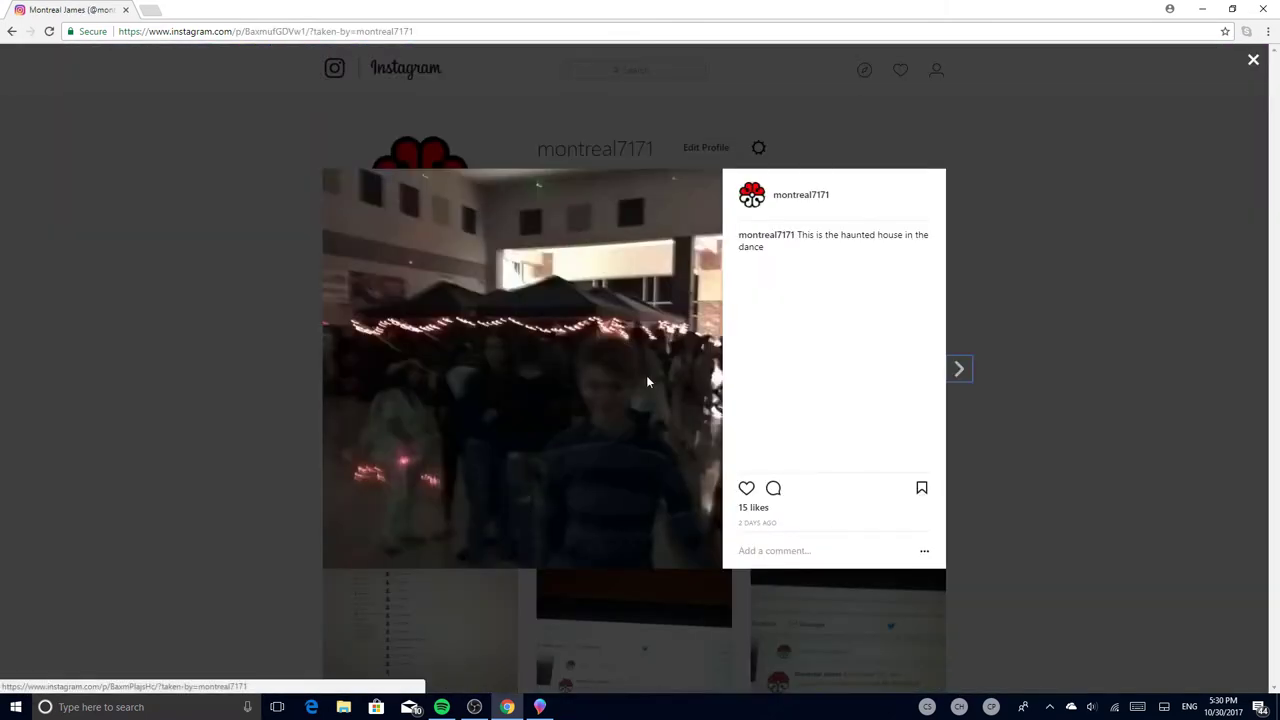
left_click(213, 352)
left_click(4, 402)
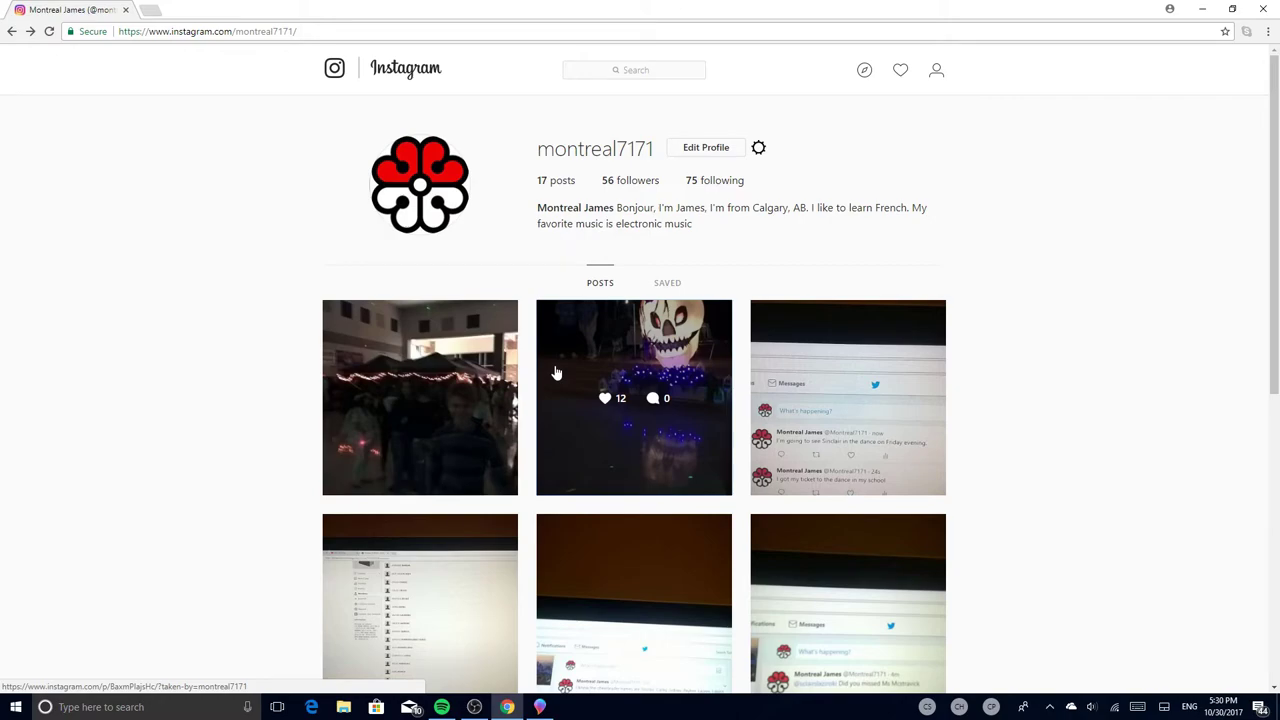
left_click(540, 707)
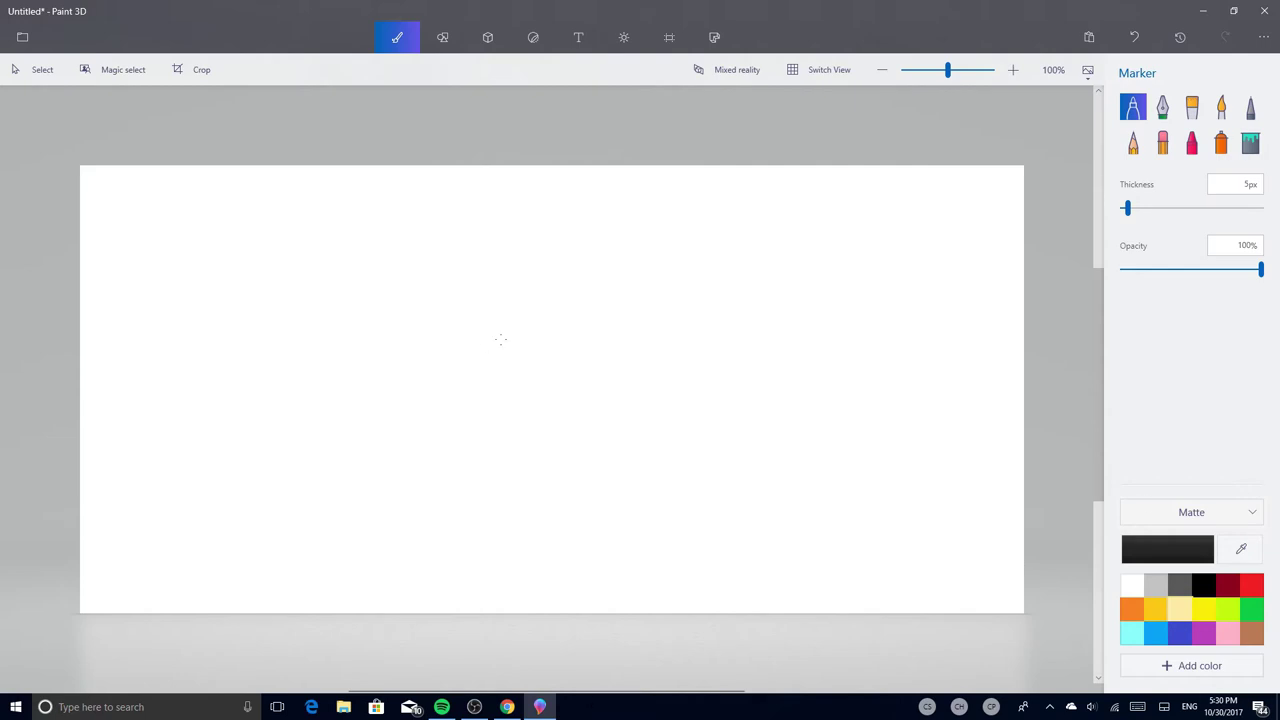
mouse_move(367, 238)
left_mouse_down()
mouse_move(322, 267)
mouse_move(324, 291)
mouse_move(401, 315)
mouse_move(385, 249)
left_mouse_up()
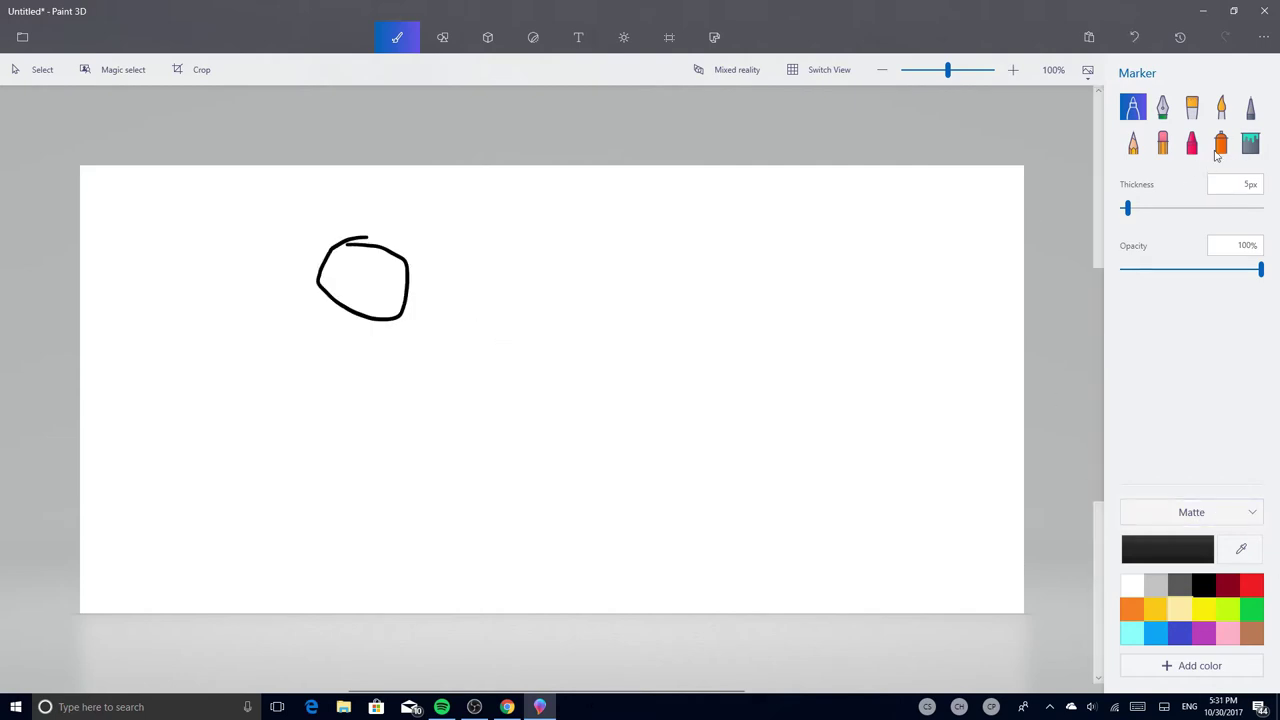
left_click(1162, 142)
left_click_drag(385, 352, 335, 345)
left_click_drag(413, 300, 371, 260)
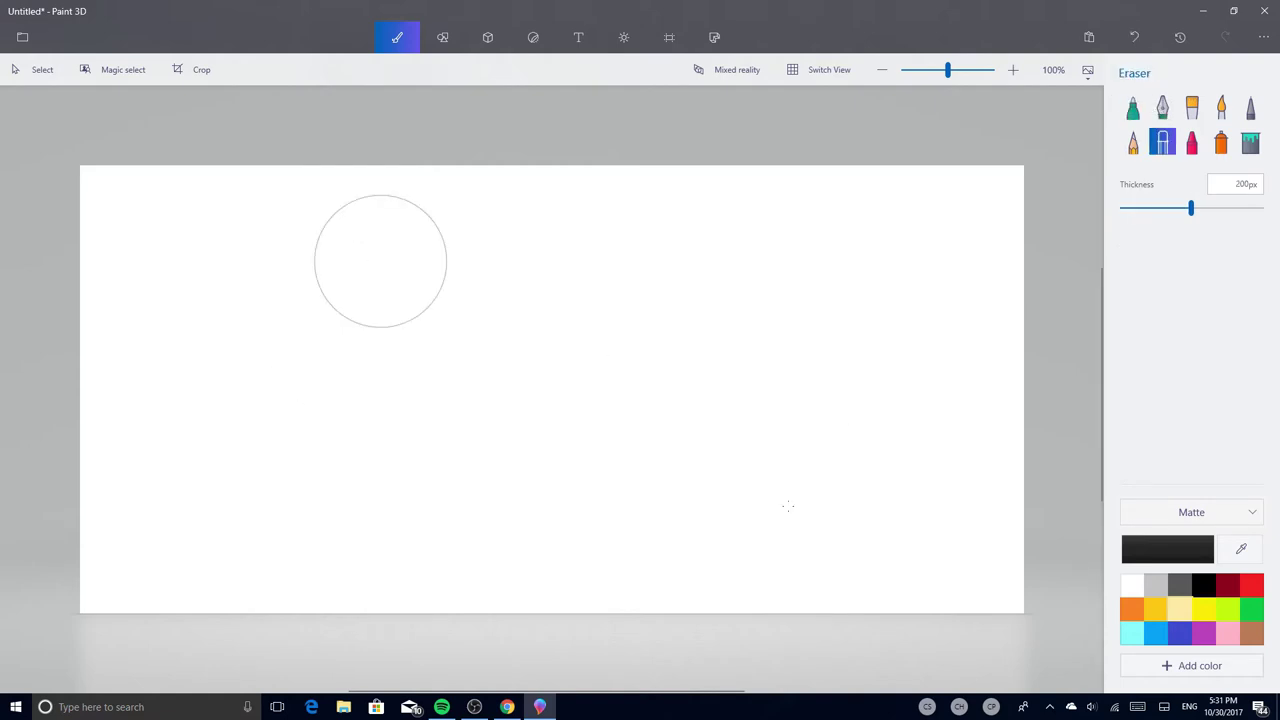
- Choose pale cream as the colour, scribble a trial head with the Marker and wipe it off with the Eraser
left_click(1180, 612)
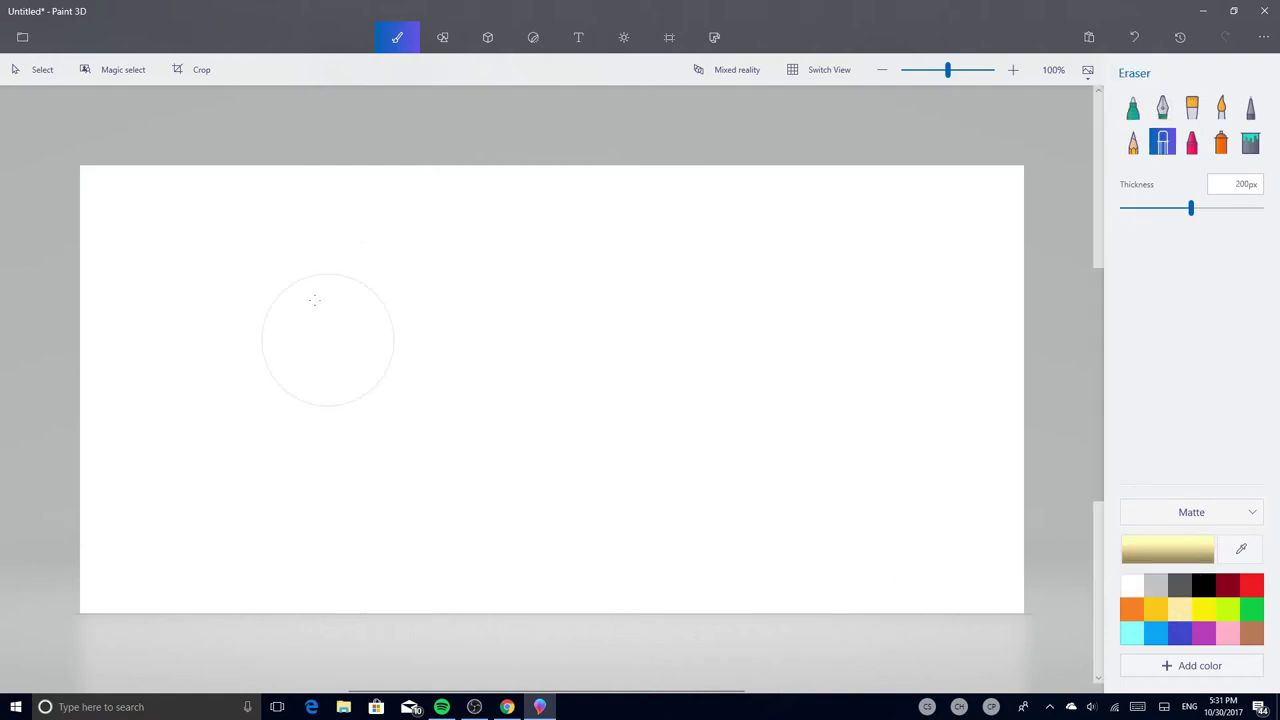
left_click(1126, 114)
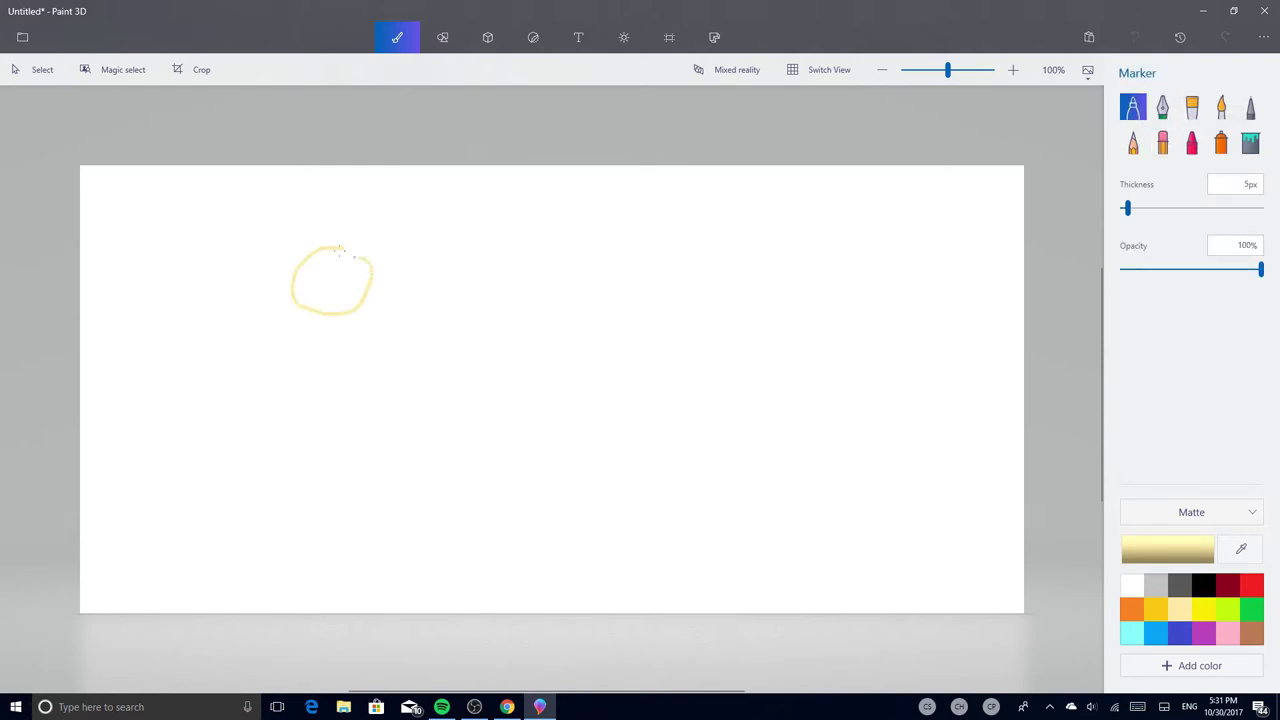
mouse_move(341, 270)
left_mouse_down()
mouse_move(330, 278)
mouse_move(322, 252)
mouse_move(305, 252)
mouse_move(345, 295)
mouse_move(362, 282)
mouse_move(330, 274)
mouse_move(370, 290)
mouse_move(275, 305)
left_mouse_up()
left_click(1162, 142)
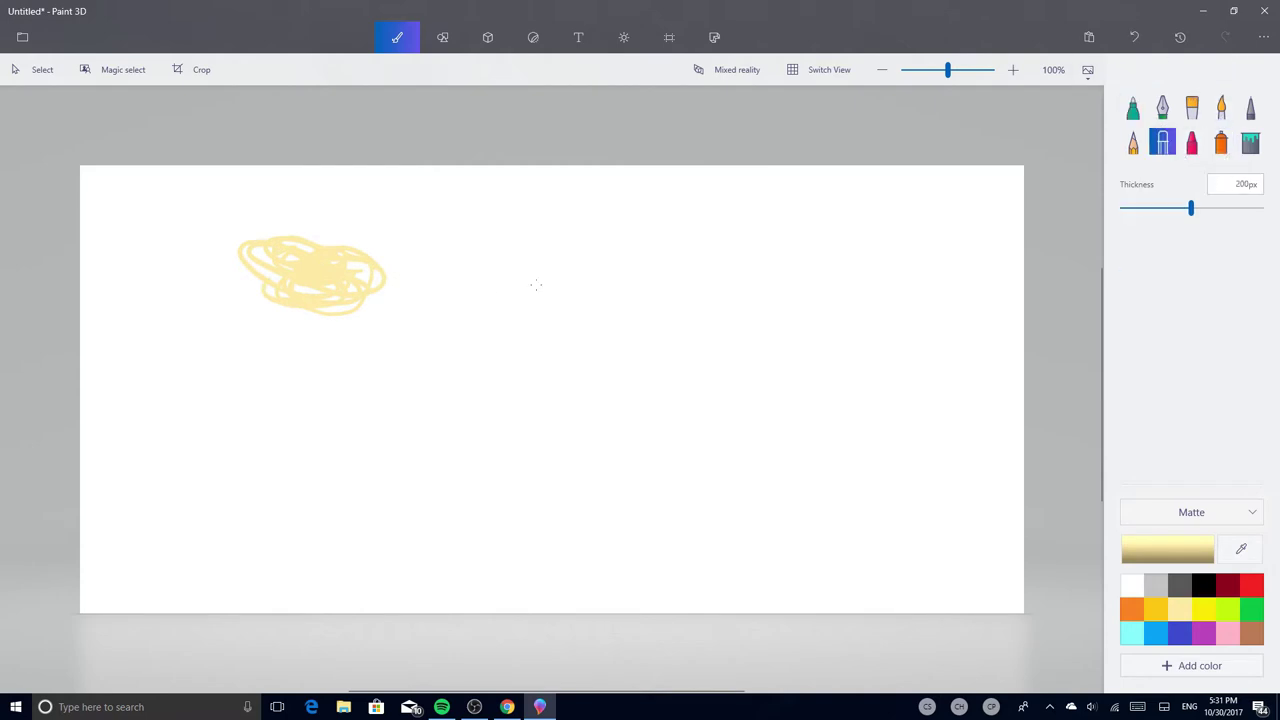
mouse_move(390, 268)
left_mouse_down()
mouse_move(323, 263)
mouse_move(265, 280)
left_mouse_up()
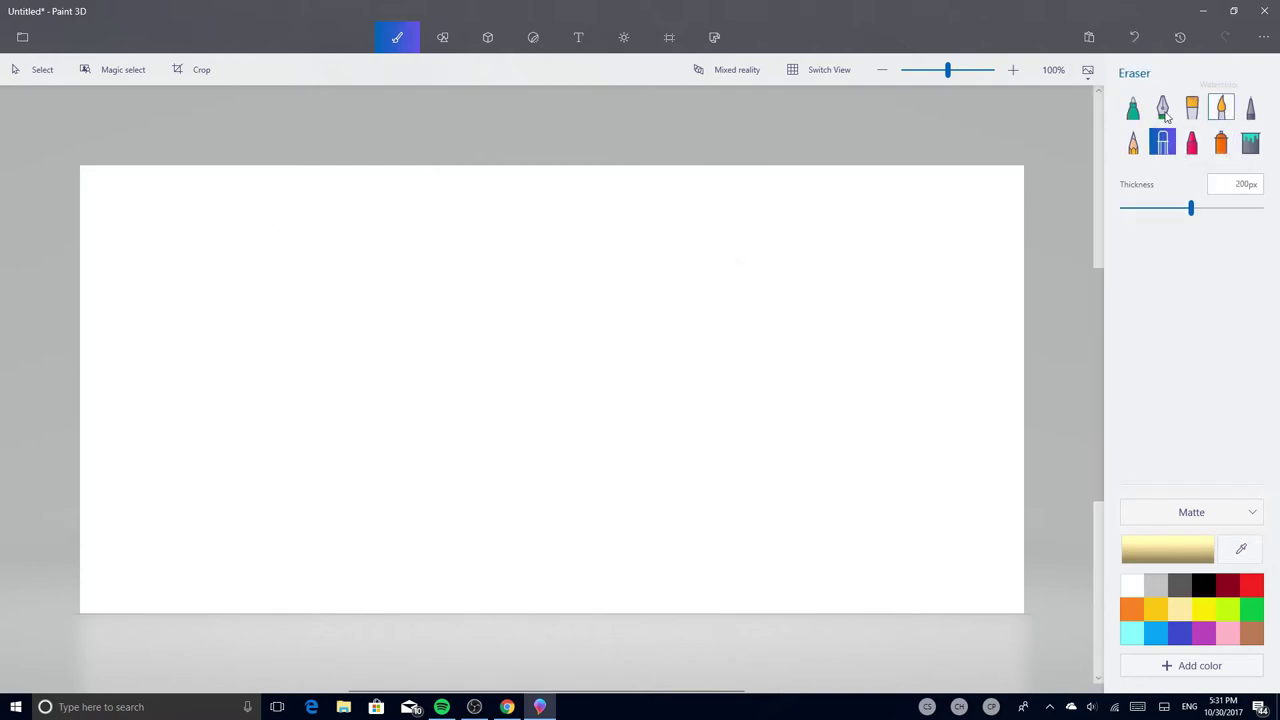
- Scribble a filled, rounded cream head with the 5px Marker in the upper-left area of the canvas
left_click(1133, 107)
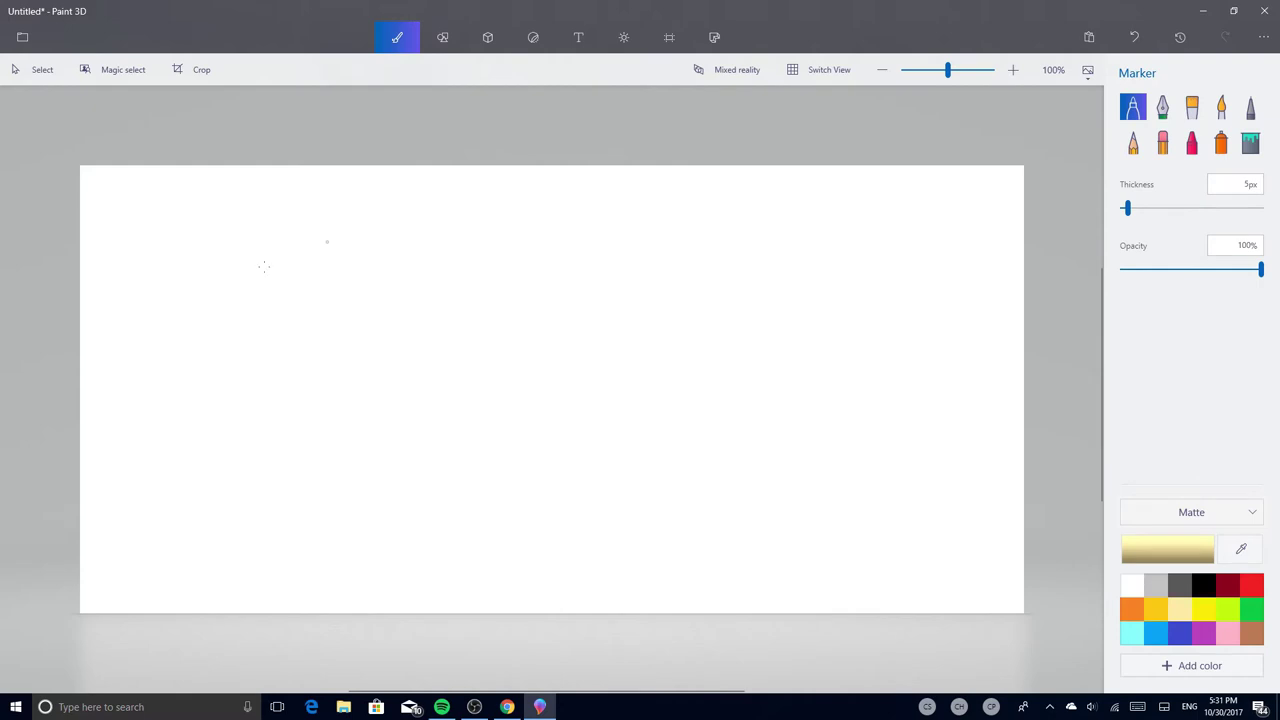
mouse_move(328, 241)
left_mouse_down()
mouse_move(254, 318)
mouse_move(352, 287)
mouse_move(260, 310)
mouse_move(285, 260)
mouse_move(314, 270)
mouse_move(285, 285)
mouse_move(319, 308)
left_mouse_up()
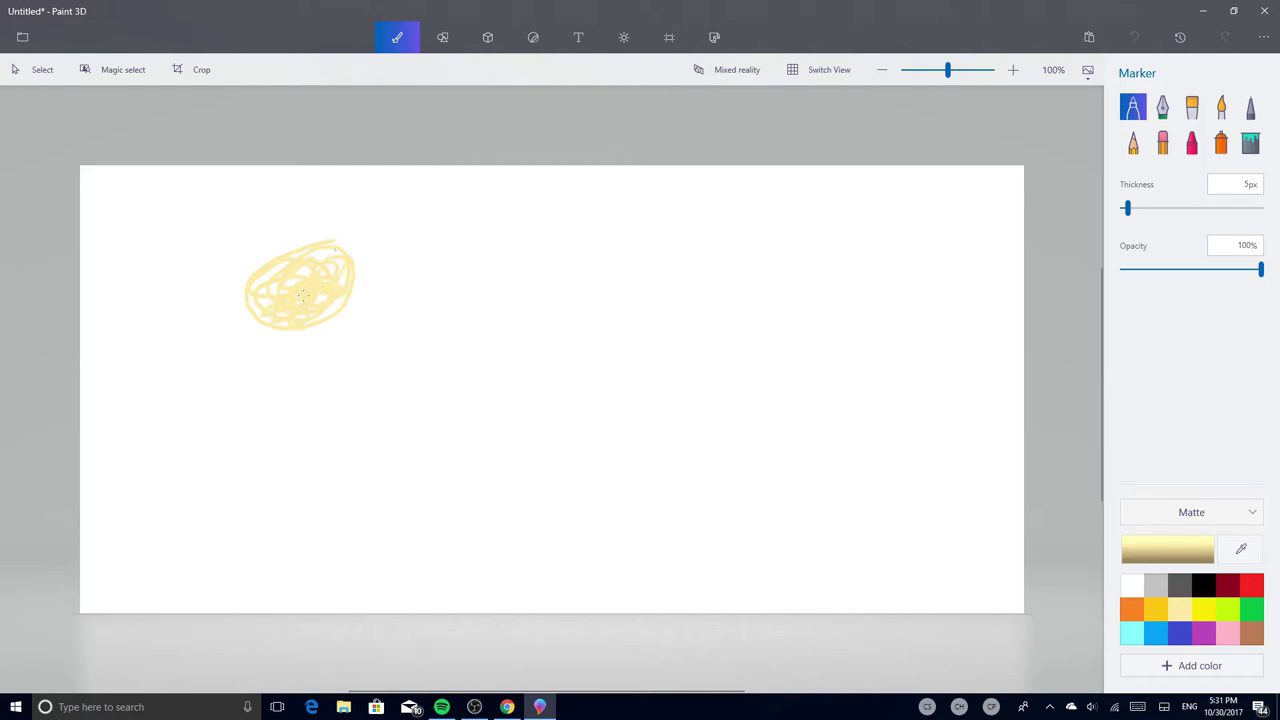
left_click_drag(357, 314, 345, 324)
- Add wavy hair, two eyes, a nose and a smiling mouth to the cream head with the black Marker
left_click(1203, 585)
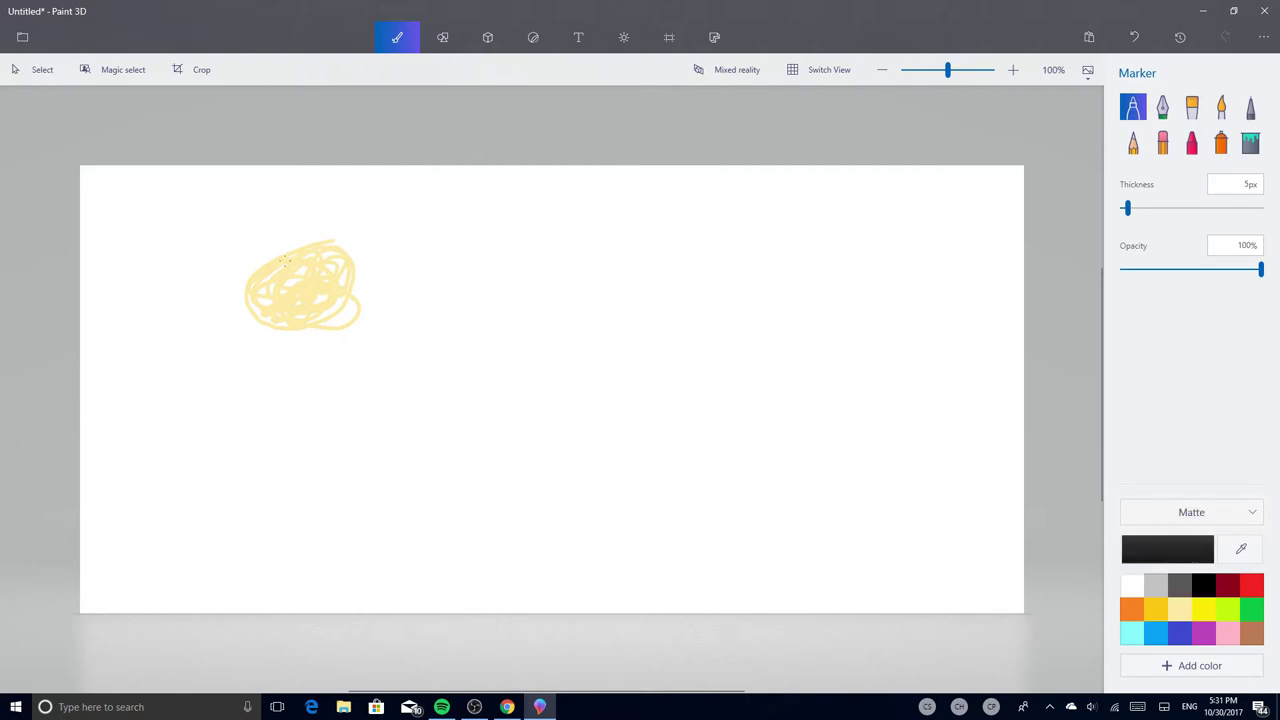
left_click_drag(252, 268, 275, 252)
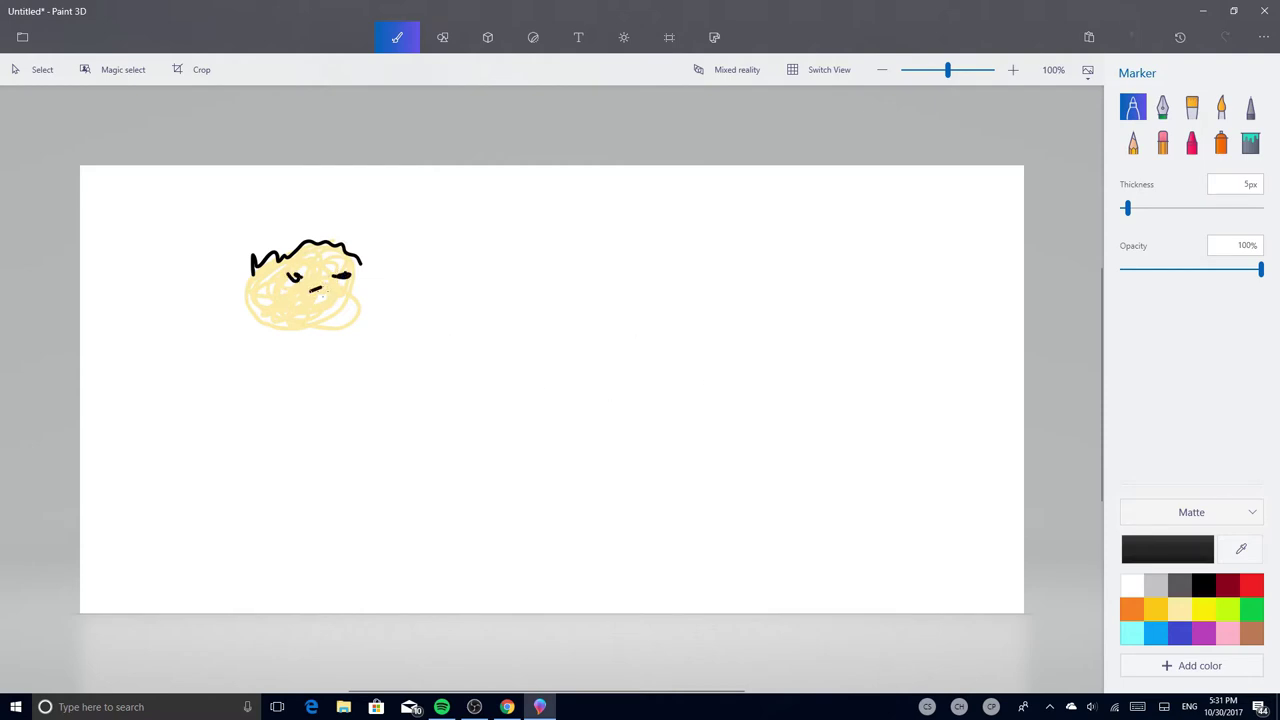
left_click_drag(280, 296, 336, 302)
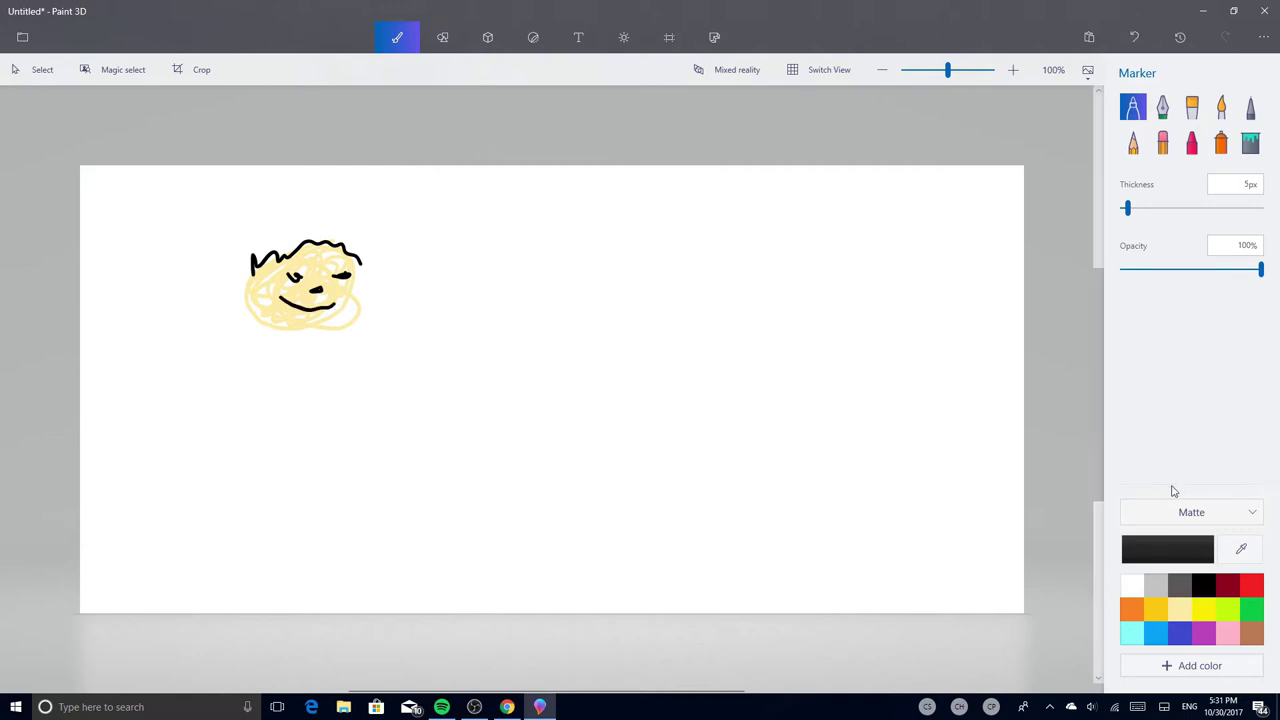
- Draw a filled green torso with two outstretched arms below the head, and paint over the green at the chin with cream
left_click(1250, 610)
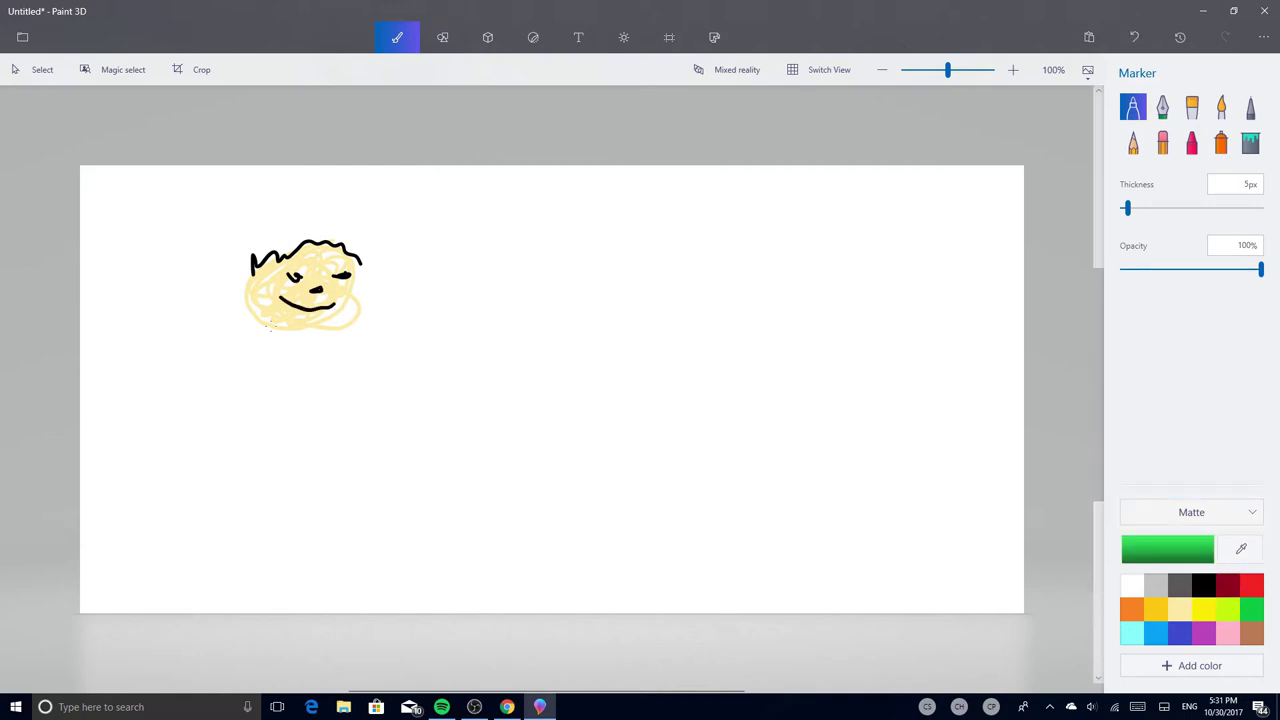
mouse_move(245, 370)
left_mouse_down()
mouse_move(263, 339)
mouse_move(266, 364)
mouse_move(280, 317)
mouse_move(305, 319)
mouse_move(319, 424)
mouse_move(329, 366)
mouse_move(322, 414)
mouse_move(318, 378)
mouse_move(307, 422)
mouse_move(250, 390)
mouse_move(276, 342)
mouse_move(266, 402)
mouse_move(299, 418)
left_mouse_up()
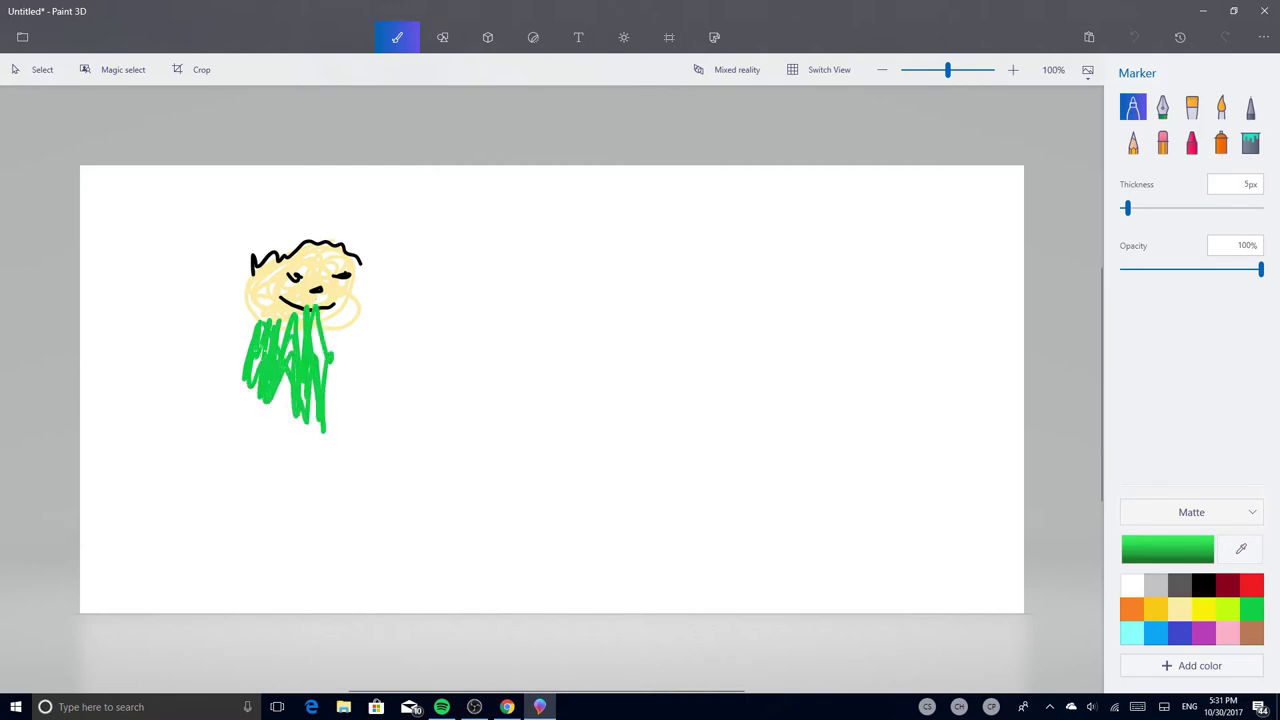
mouse_move(247, 352)
left_mouse_down()
mouse_move(198, 398)
mouse_move(250, 342)
mouse_move(209, 374)
left_mouse_up()
left_click_drag(320, 366, 394, 391)
mouse_move(320, 345)
left_mouse_down()
mouse_move(442, 395)
mouse_move(343, 376)
mouse_move(390, 388)
mouse_move(330, 336)
left_mouse_up()
mouse_move(179, 414)
left_mouse_down()
mouse_move(214, 389)
mouse_move(163, 415)
mouse_move(229, 343)
mouse_move(222, 352)
mouse_move(270, 378)
mouse_move(272, 435)
mouse_move(238, 366)
left_mouse_up()
mouse_move(250, 435)
left_mouse_down()
mouse_move(268, 345)
mouse_move(293, 390)
mouse_move(332, 418)
mouse_move(330, 466)
mouse_move(291, 430)
mouse_move(253, 435)
mouse_move(277, 464)
mouse_move(247, 475)
mouse_move(330, 471)
mouse_move(247, 464)
mouse_move(330, 439)
mouse_move(255, 462)
mouse_move(240, 439)
mouse_move(300, 430)
left_mouse_up()
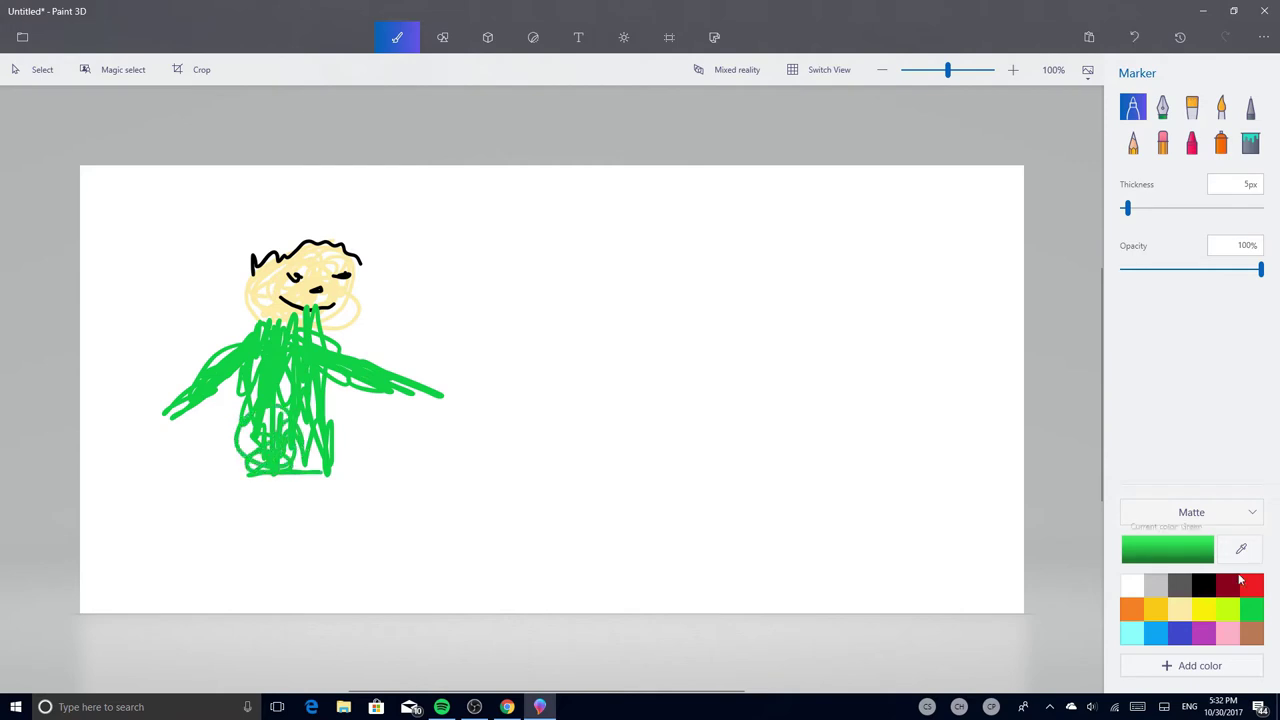
left_click(1180, 608)
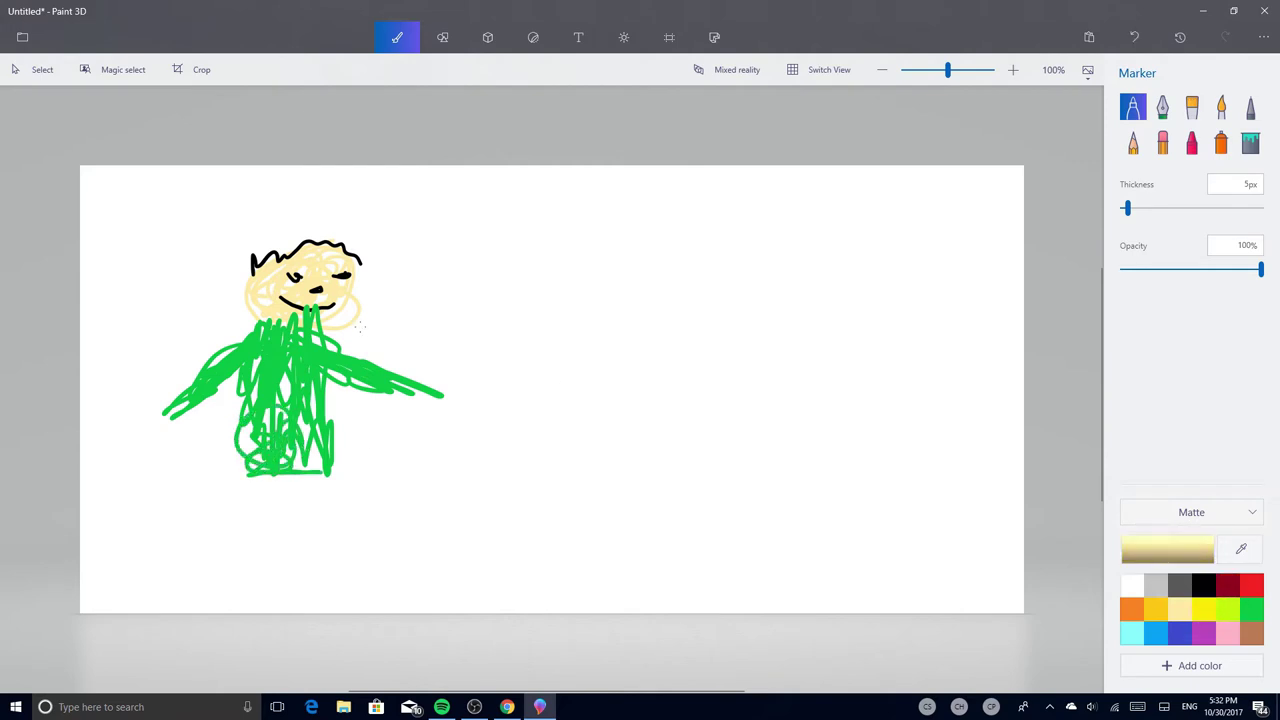
left_click_drag(300, 316, 326, 326)
- Draw two golden-yellow legs below the green torso and a small orange foot at the end of each
left_click(1155, 608)
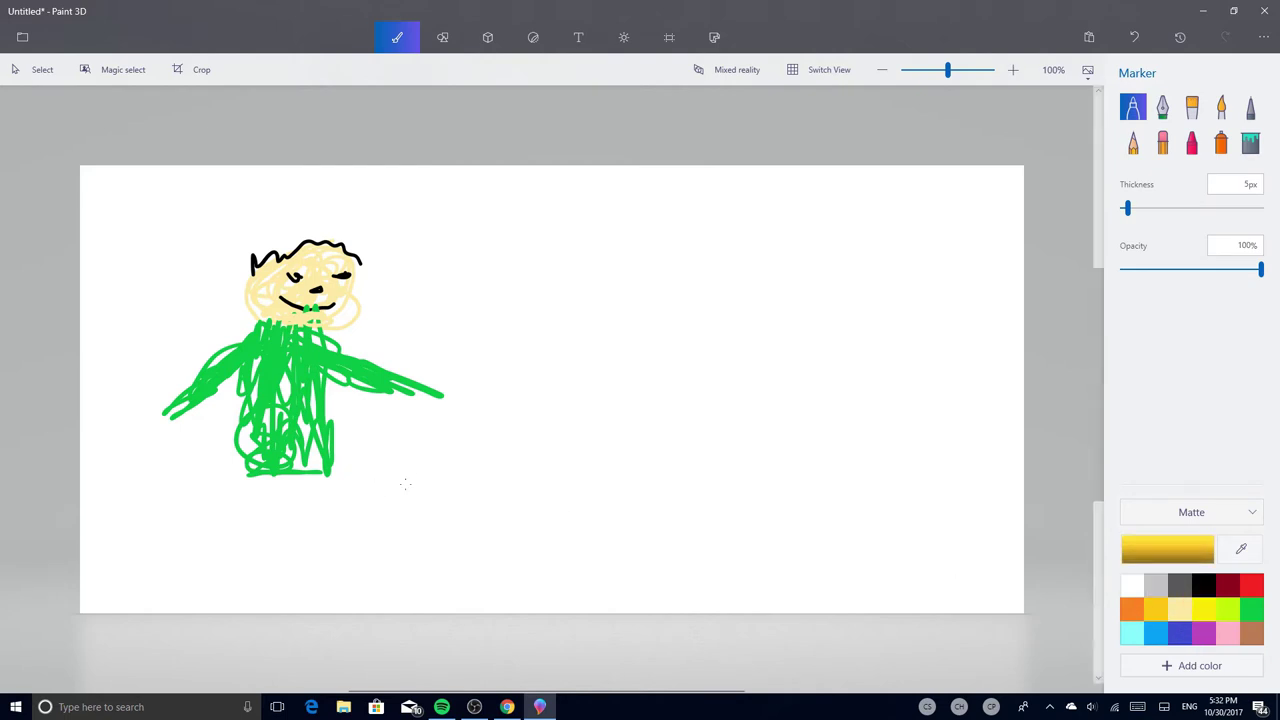
mouse_move(252, 486)
left_mouse_down()
mouse_move(240, 530)
mouse_move(262, 500)
mouse_move(270, 552)
mouse_move(260, 546)
left_mouse_up()
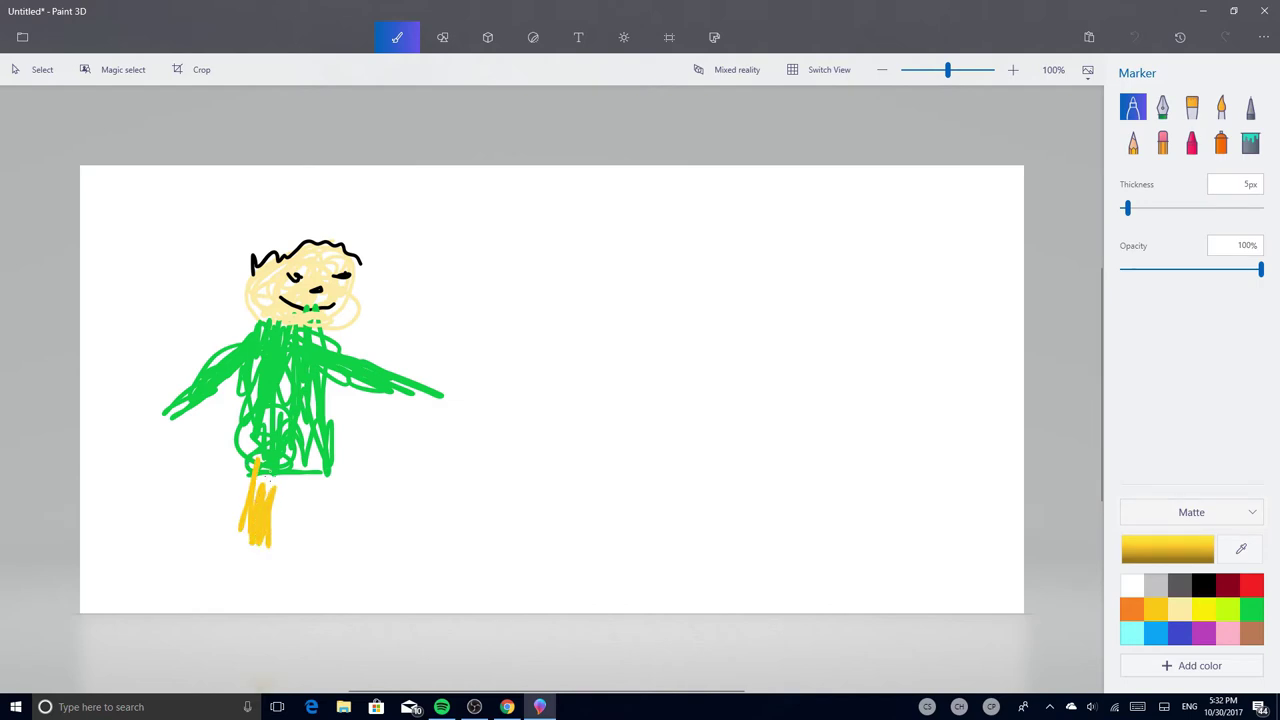
mouse_move(268, 480)
left_mouse_down()
mouse_move(275, 525)
mouse_move(286, 492)
mouse_move(296, 529)
mouse_move(313, 472)
mouse_move(322, 508)
left_mouse_up()
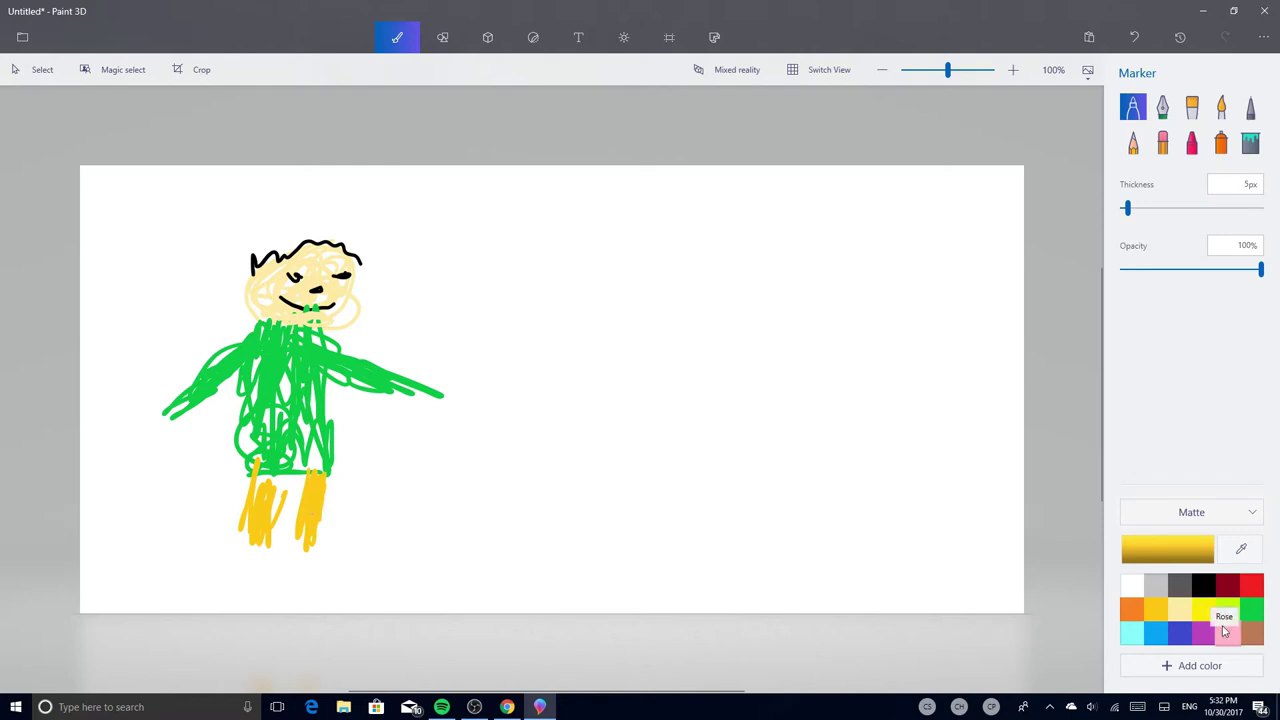
left_click(1131, 609)
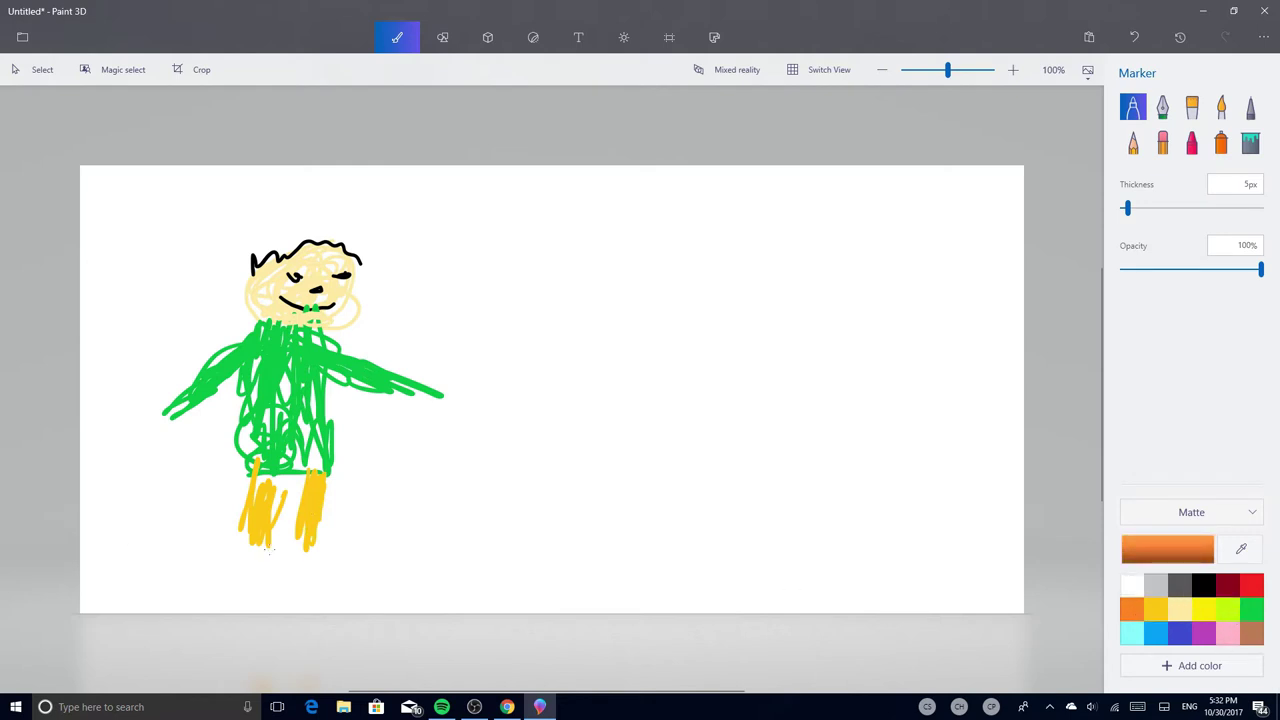
mouse_move(253, 552)
left_mouse_down()
mouse_move(264, 550)
mouse_move(257, 564)
mouse_move(329, 555)
left_mouse_up()
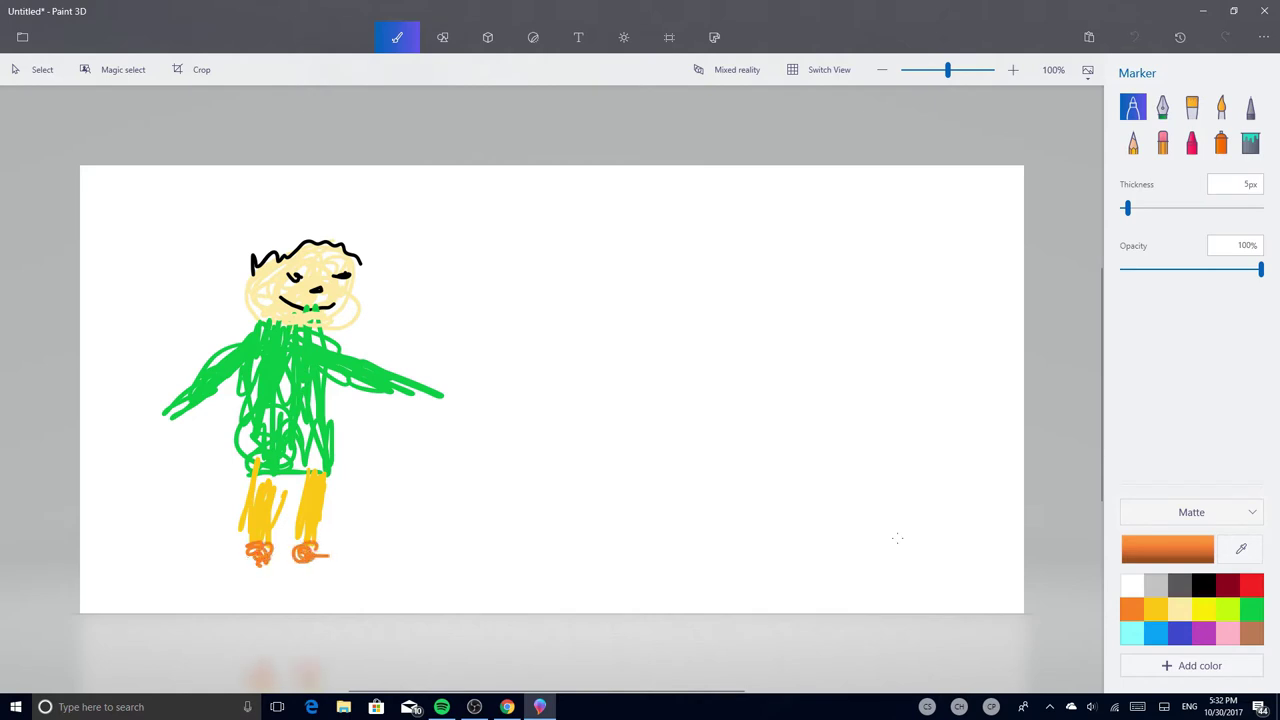
- Set the Marker thickness to 13px and draw a filled cream head for a second figure to the right of the first
left_click(1180, 609)
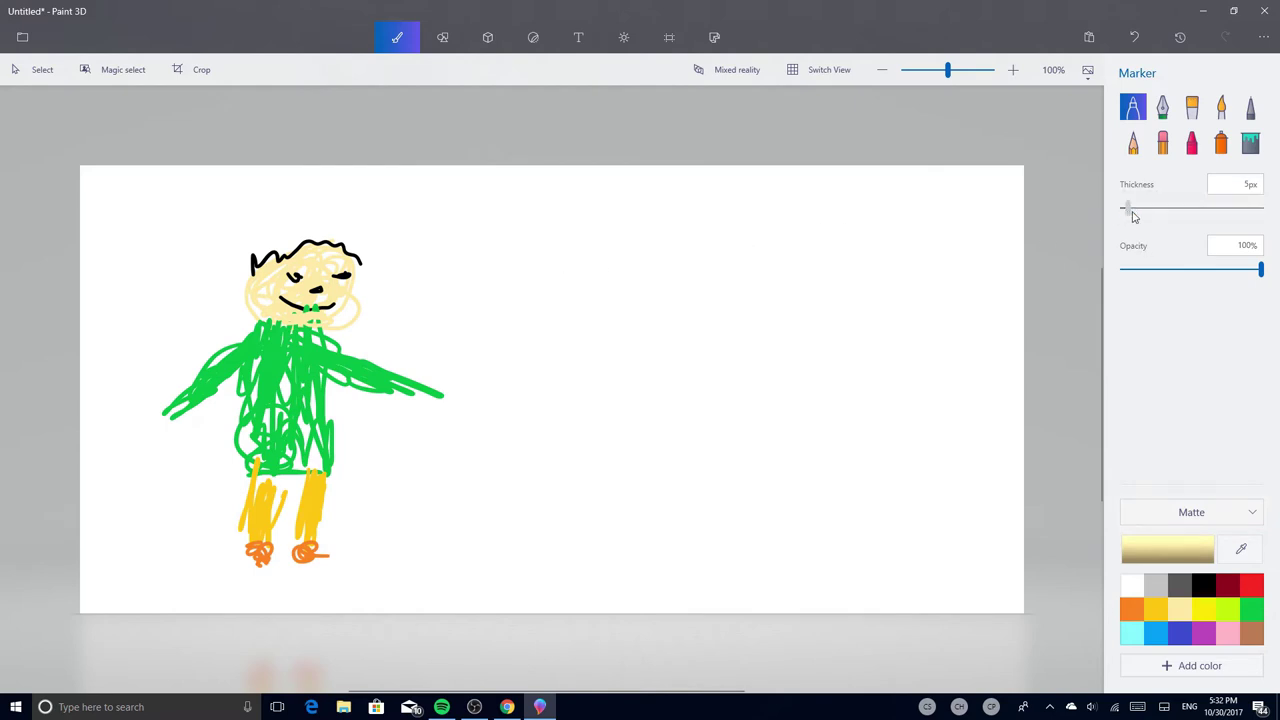
left_click_drag(1128, 208, 1138, 208)
mouse_move(678, 258)
left_mouse_down()
mouse_move(617, 276)
mouse_move(631, 328)
mouse_move(704, 302)
mouse_move(682, 257)
mouse_move(642, 274)
mouse_move(645, 306)
mouse_move(618, 297)
mouse_move(676, 336)
mouse_move(636, 302)
mouse_move(686, 312)
left_mouse_up()
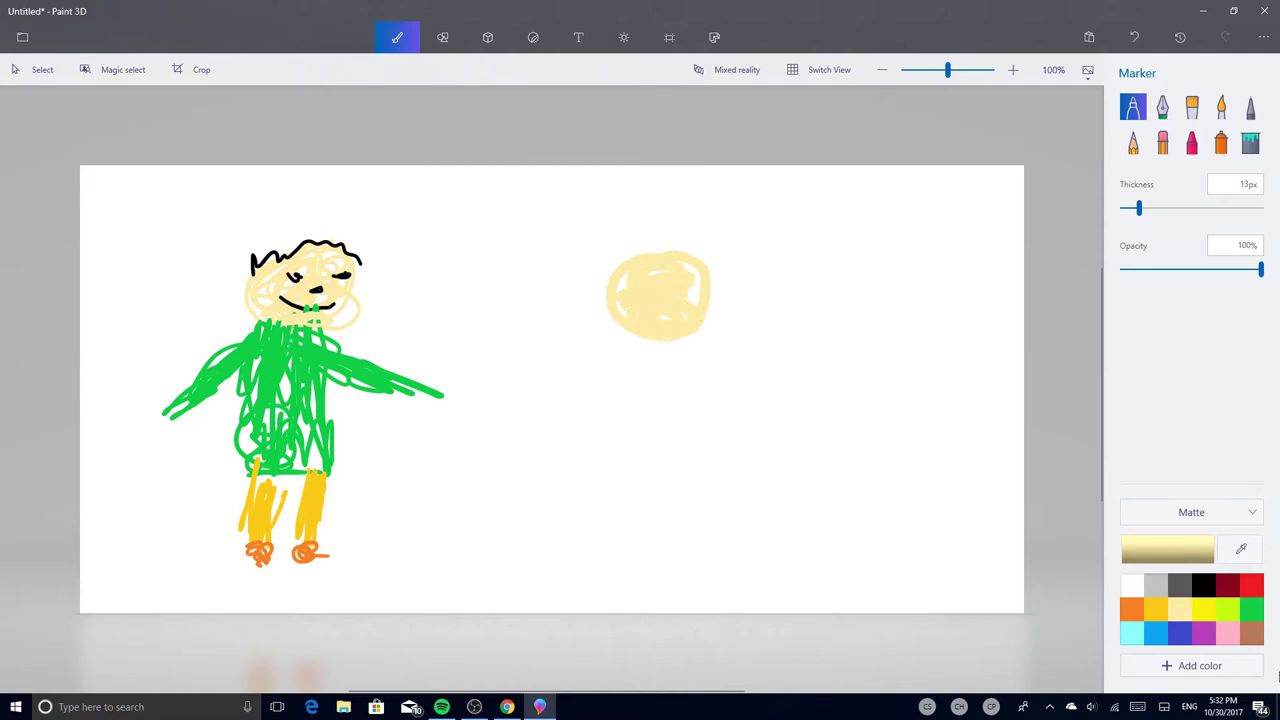
- Draw a long black lock of hair over the second head, line its inner edge in yellow and thicken the black
left_click(1203, 585)
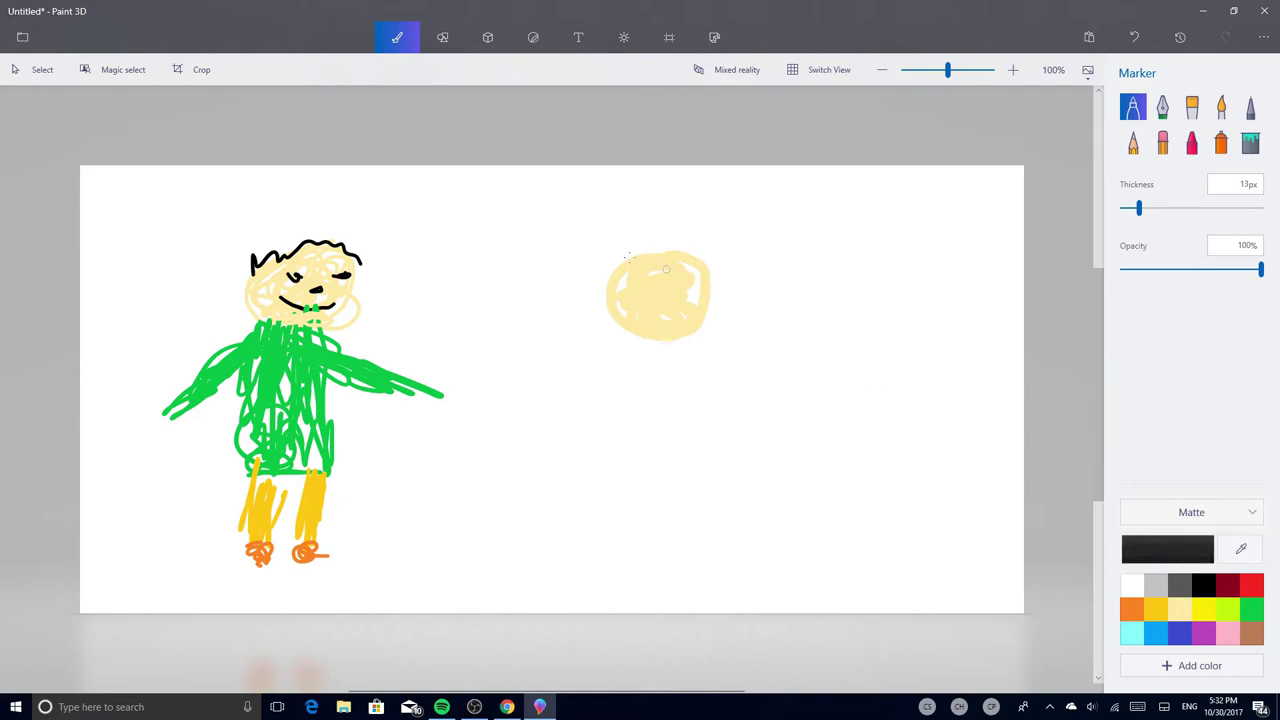
mouse_move(625, 260)
left_mouse_down()
mouse_move(674, 250)
mouse_move(705, 269)
mouse_move(729, 292)
mouse_move(752, 377)
left_mouse_up()
left_click(1206, 607)
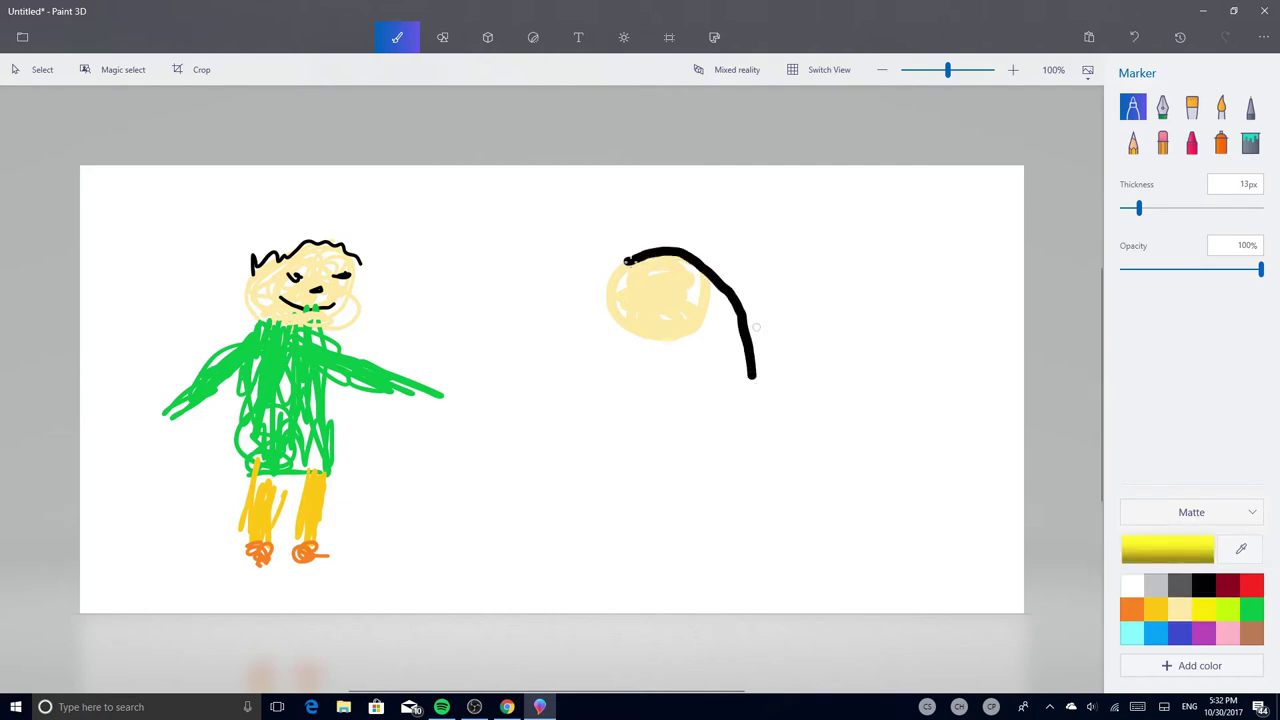
mouse_move(628, 259)
left_mouse_down()
mouse_move(690, 268)
mouse_move(722, 298)
mouse_move(745, 390)
left_mouse_up()
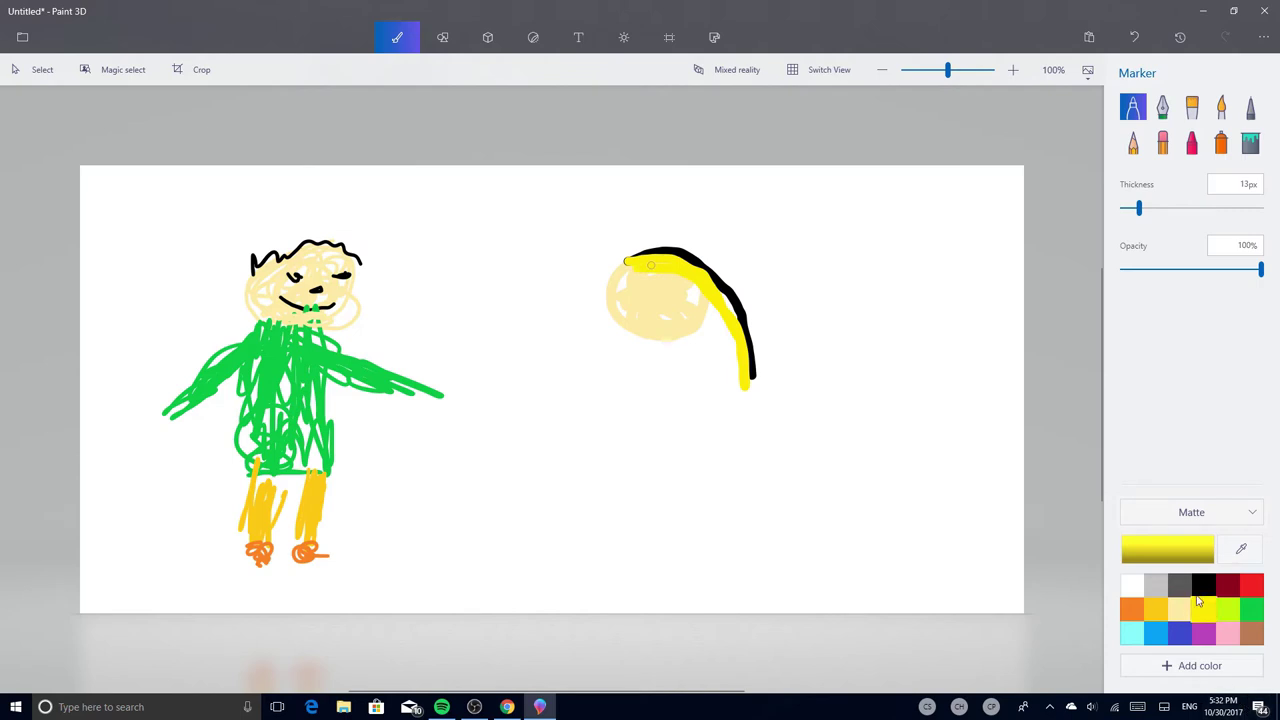
left_click(1180, 585)
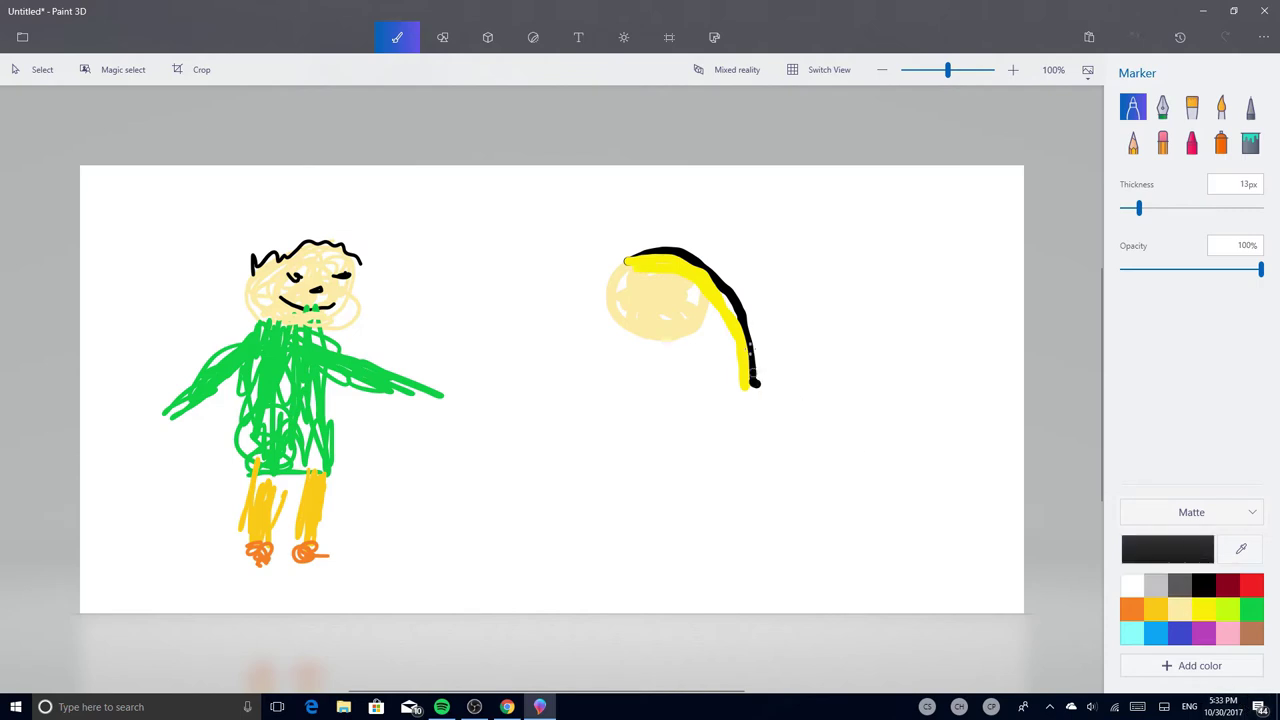
mouse_move(755, 382)
left_mouse_down()
mouse_move(742, 320)
mouse_move(680, 262)
mouse_move(624, 264)
mouse_move(692, 270)
mouse_move(658, 254)
left_mouse_up()
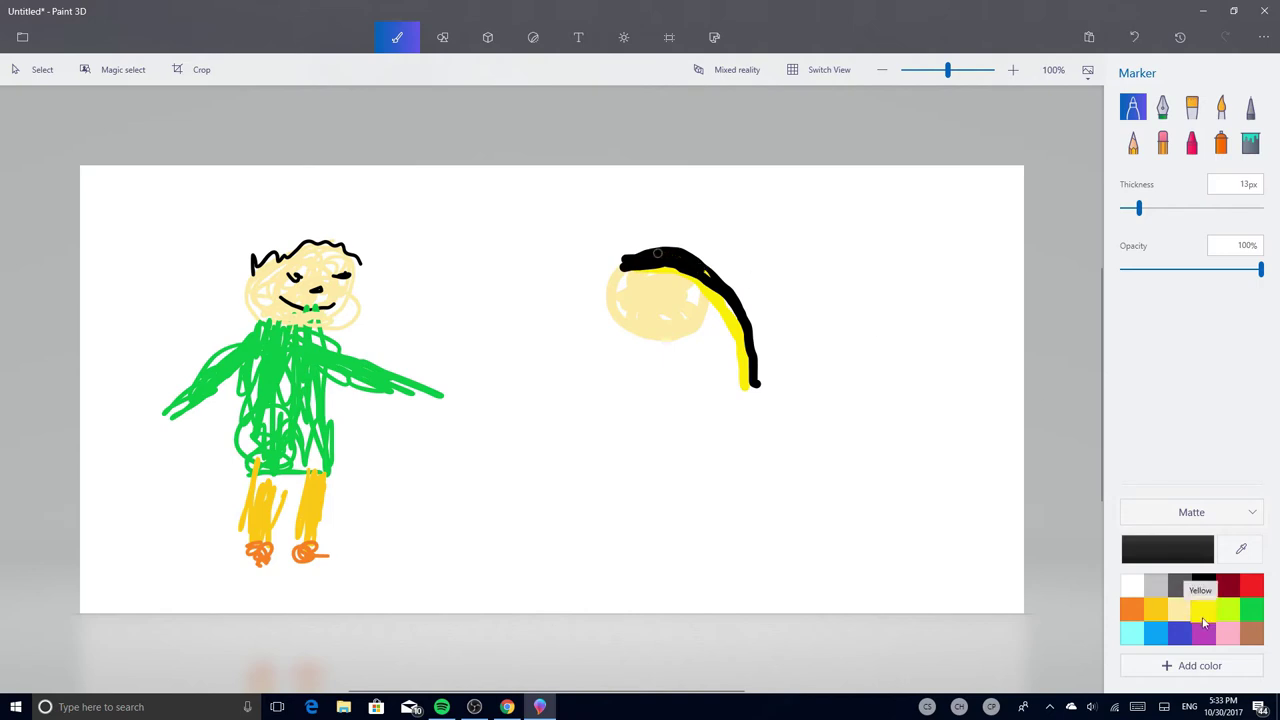
- Paint a longer yellow lock over the second figure's black hair, and draw a dark red dress top with shoulder straps below the head
left_click(1204, 609)
mouse_move(741, 316)
left_mouse_down()
mouse_move(779, 436)
mouse_move(683, 240)
mouse_move(758, 325)
mouse_move(773, 425)
left_mouse_up()
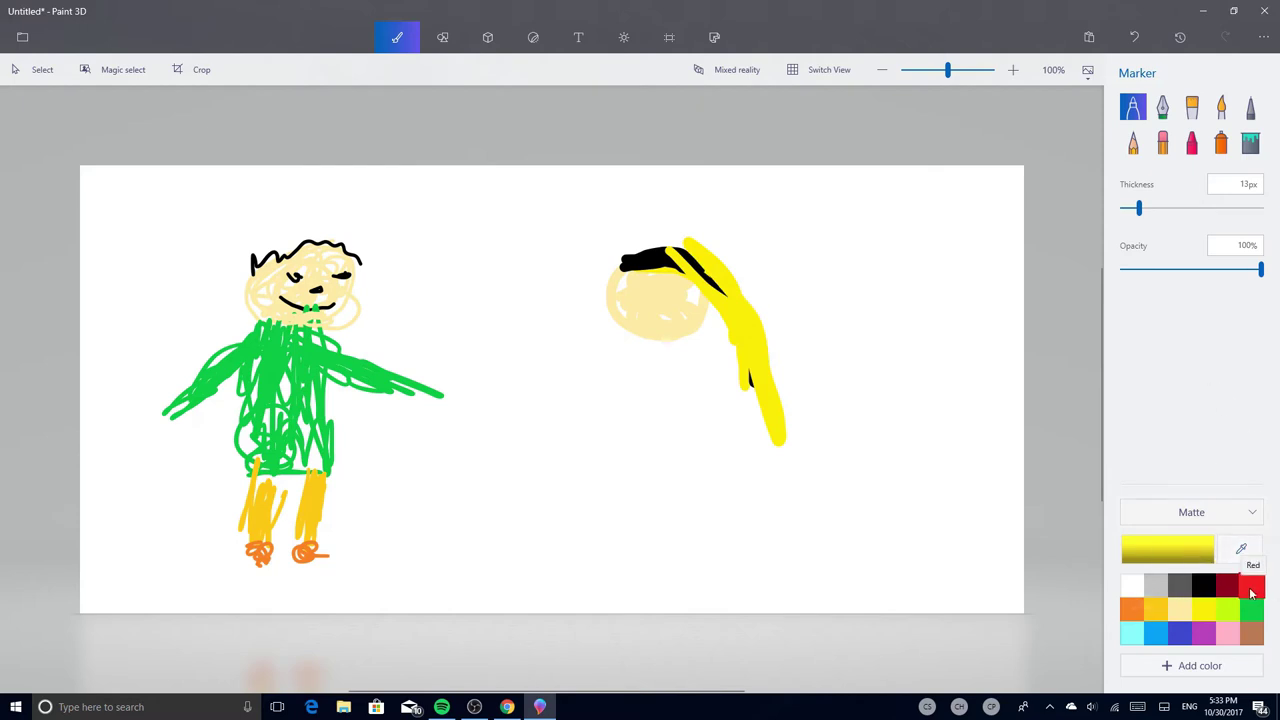
left_click(1228, 586)
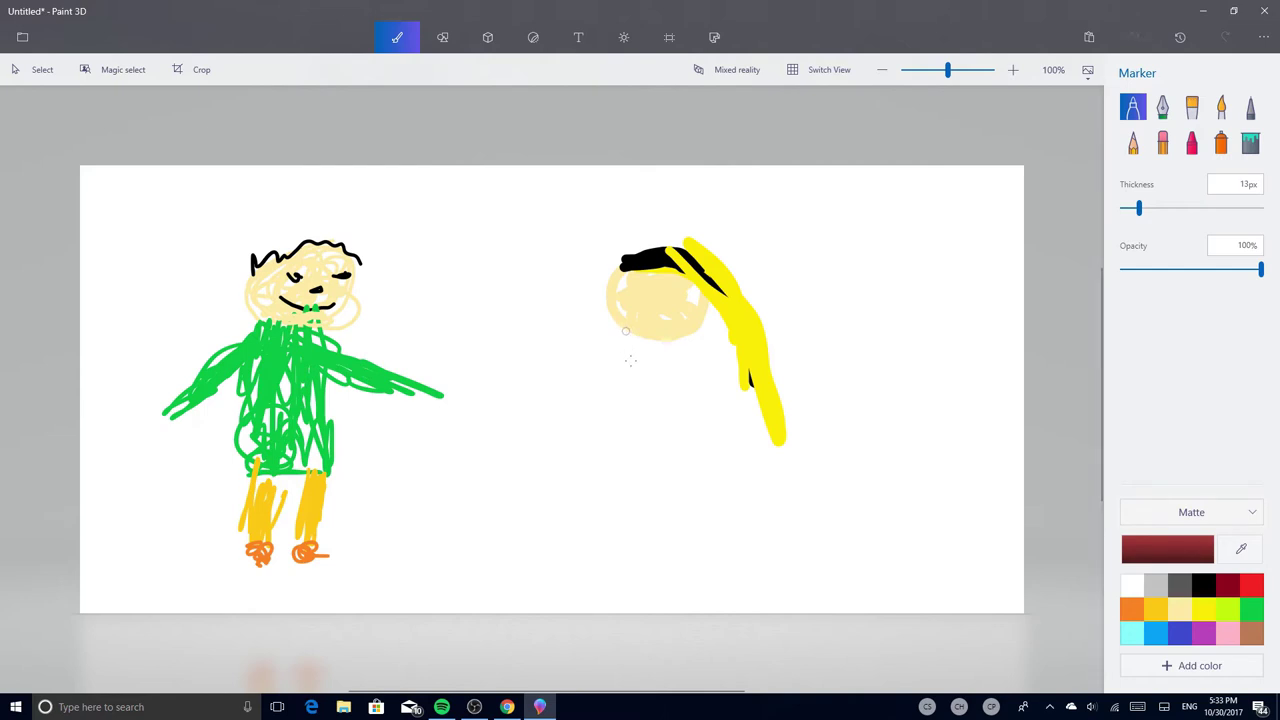
mouse_move(625, 331)
left_mouse_down()
mouse_move(631, 384)
mouse_move(625, 332)
mouse_move(688, 367)
mouse_move(689, 392)
mouse_move(686, 360)
mouse_move(656, 381)
mouse_move(631, 367)
mouse_move(686, 374)
mouse_move(628, 384)
mouse_move(619, 339)
mouse_move(627, 468)
mouse_move(627, 432)
mouse_move(654, 394)
mouse_move(676, 396)
mouse_move(660, 400)
mouse_move(674, 419)
mouse_move(708, 414)
mouse_move(684, 402)
mouse_move(685, 476)
mouse_move(667, 397)
left_mouse_up()
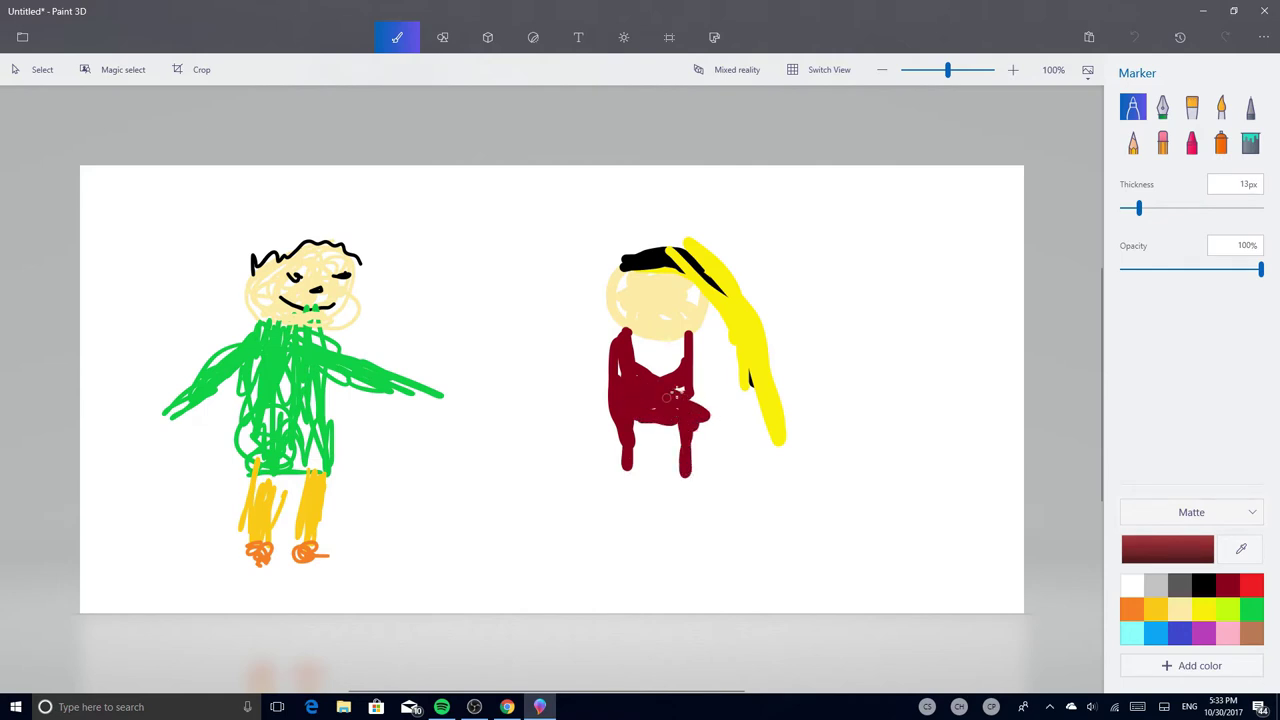
- Write short black lettering across the second figure's dress top, and extend the dress downward in dark red with a filled, flared skirt
left_click(1203, 584)
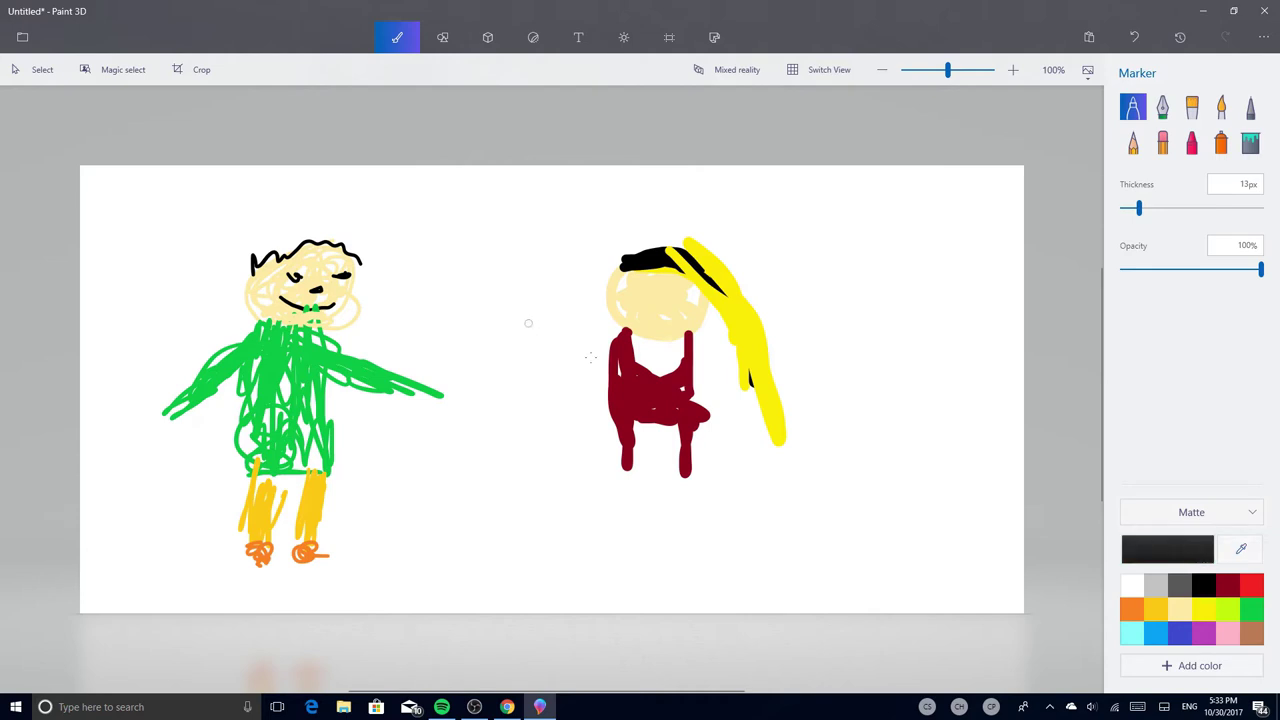
mouse_move(625, 385)
left_mouse_down()
mouse_move(622, 408)
mouse_move(640, 386)
mouse_move(647, 400)
mouse_move(692, 400)
mouse_move(680, 410)
mouse_move(702, 418)
left_mouse_up()
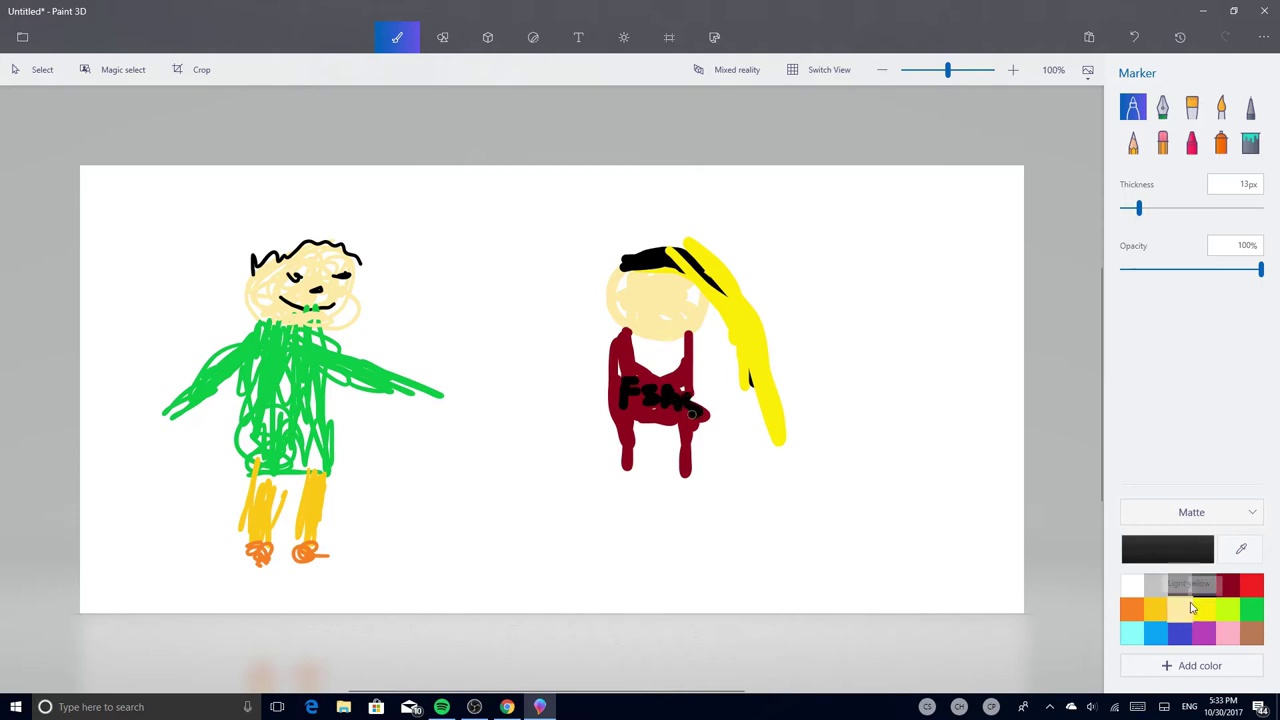
left_click(1228, 585)
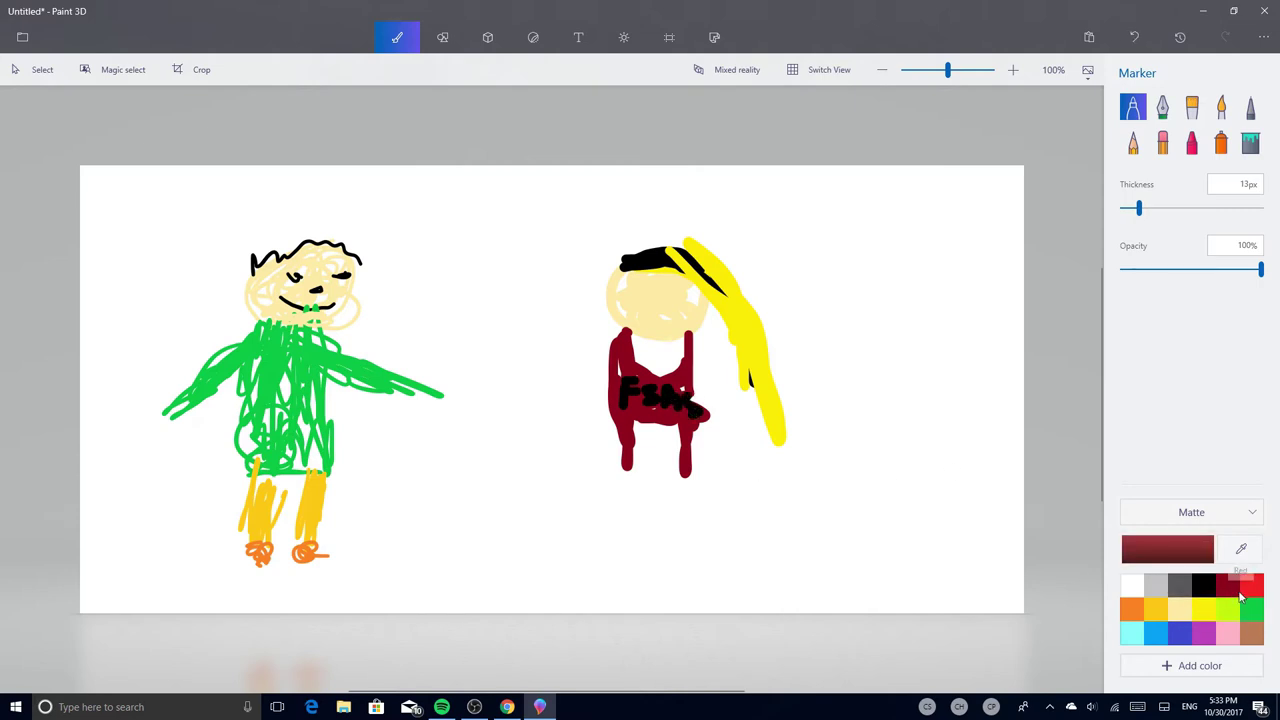
mouse_move(662, 425)
left_mouse_down()
mouse_move(628, 448)
mouse_move(679, 473)
mouse_move(664, 433)
mouse_move(617, 491)
mouse_move(680, 456)
mouse_move(737, 542)
mouse_move(682, 502)
mouse_move(586, 527)
mouse_move(641, 511)
mouse_move(623, 501)
mouse_move(657, 488)
mouse_move(654, 529)
mouse_move(726, 537)
mouse_move(598, 533)
mouse_move(612, 503)
left_mouse_up()
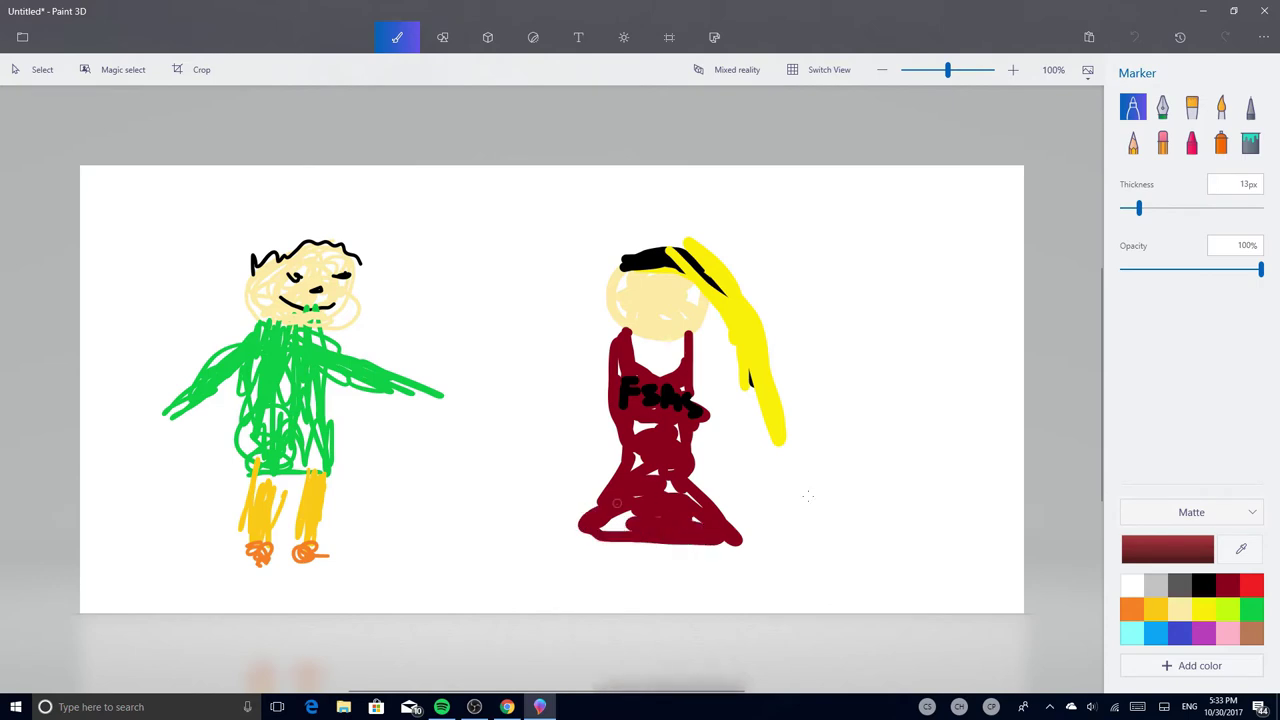
- Draw two short cream legs below the dress, fill the neckline with cream, and add two cream arms angled downward from the shoulders
left_click(1178, 608)
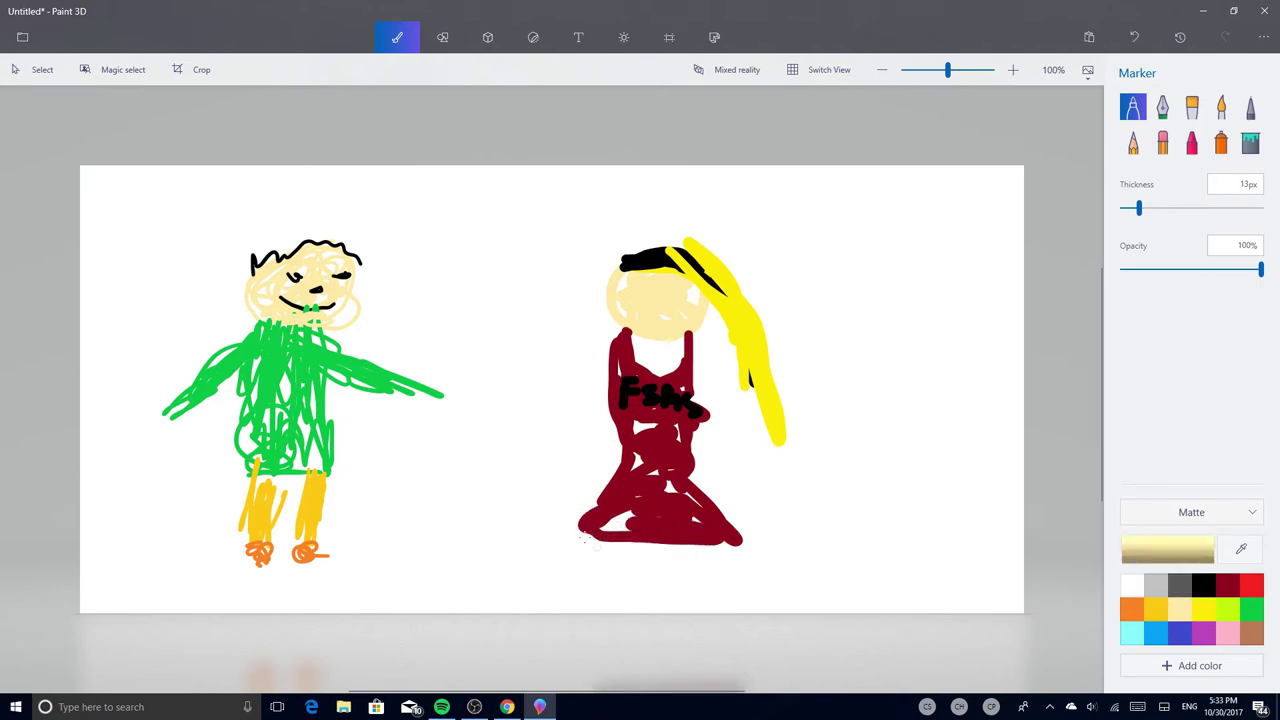
left_click_drag(590, 536, 602, 578)
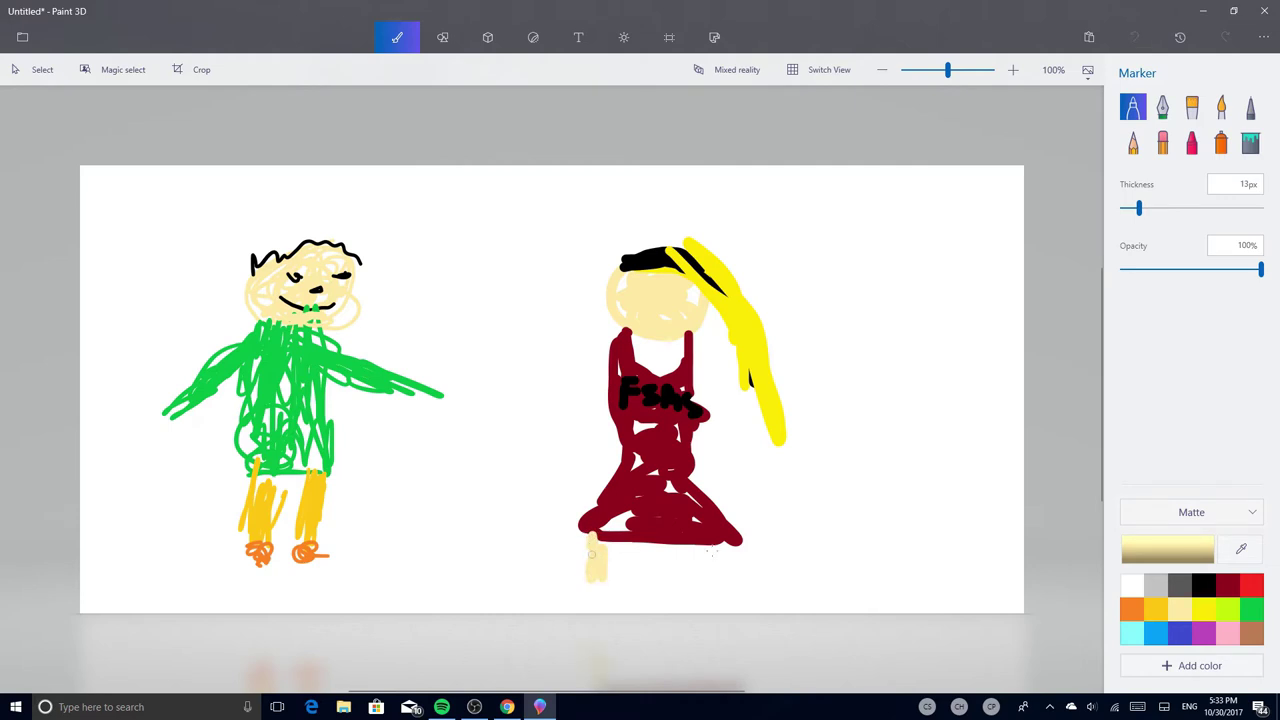
left_click_drag(706, 538, 720, 572)
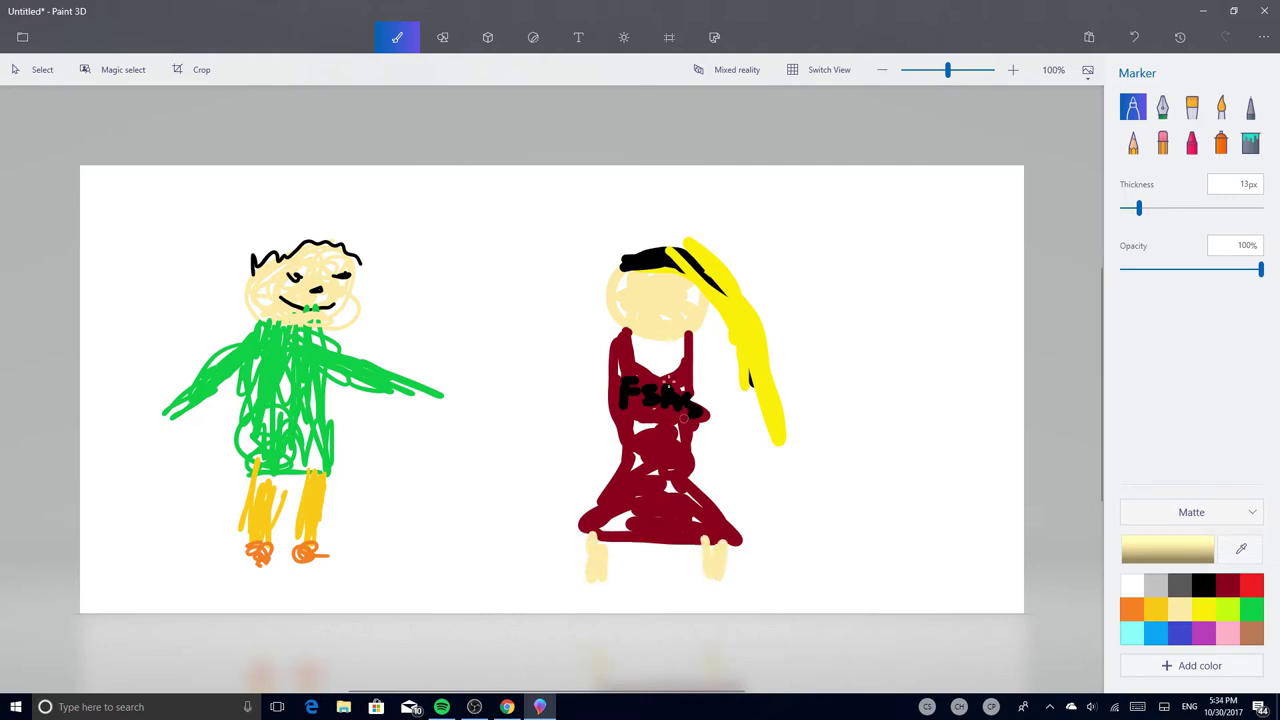
left_click_drag(662, 356, 643, 360)
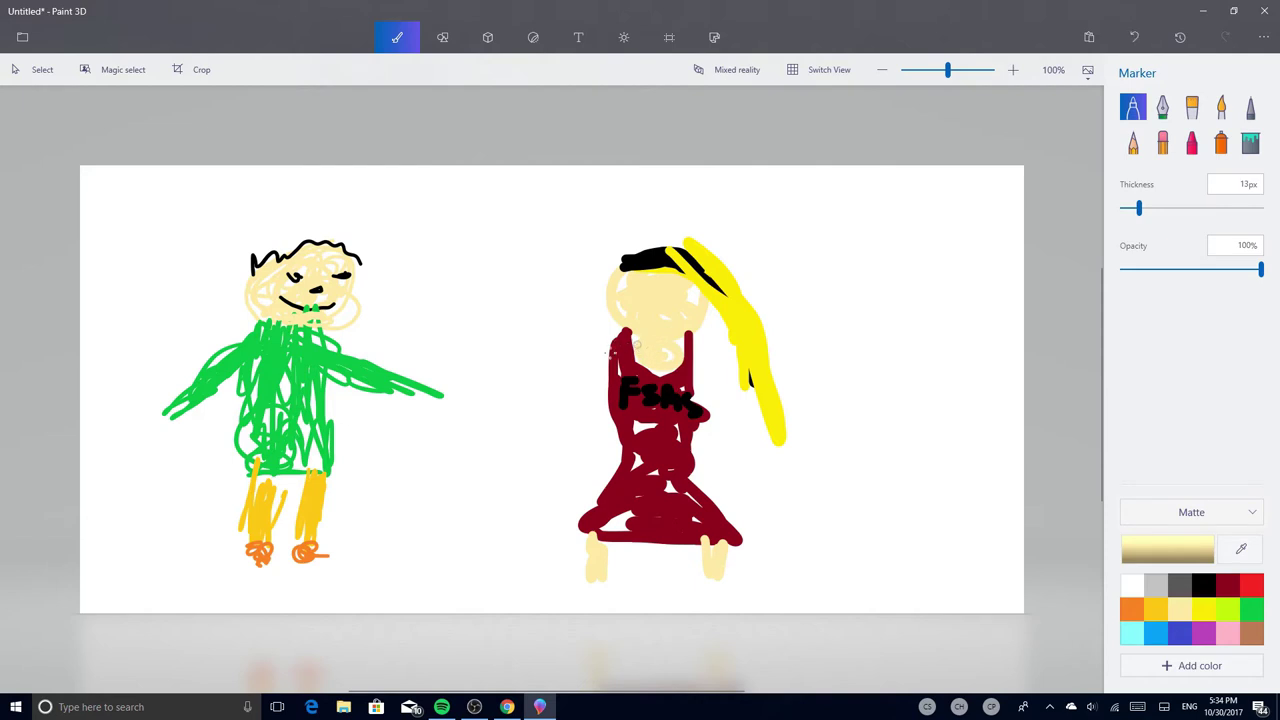
left_click_drag(615, 347, 550, 408)
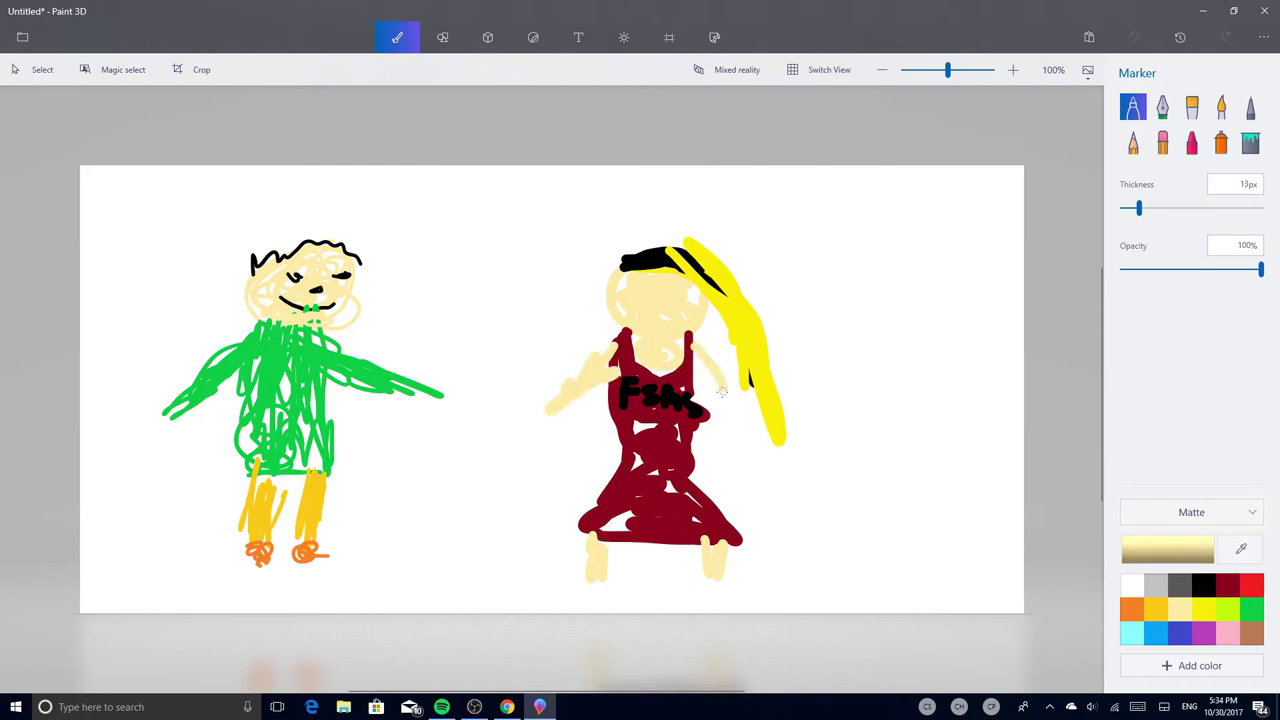
mouse_move(687, 350)
left_mouse_down()
mouse_move(748, 422)
mouse_move(689, 347)
left_mouse_up()
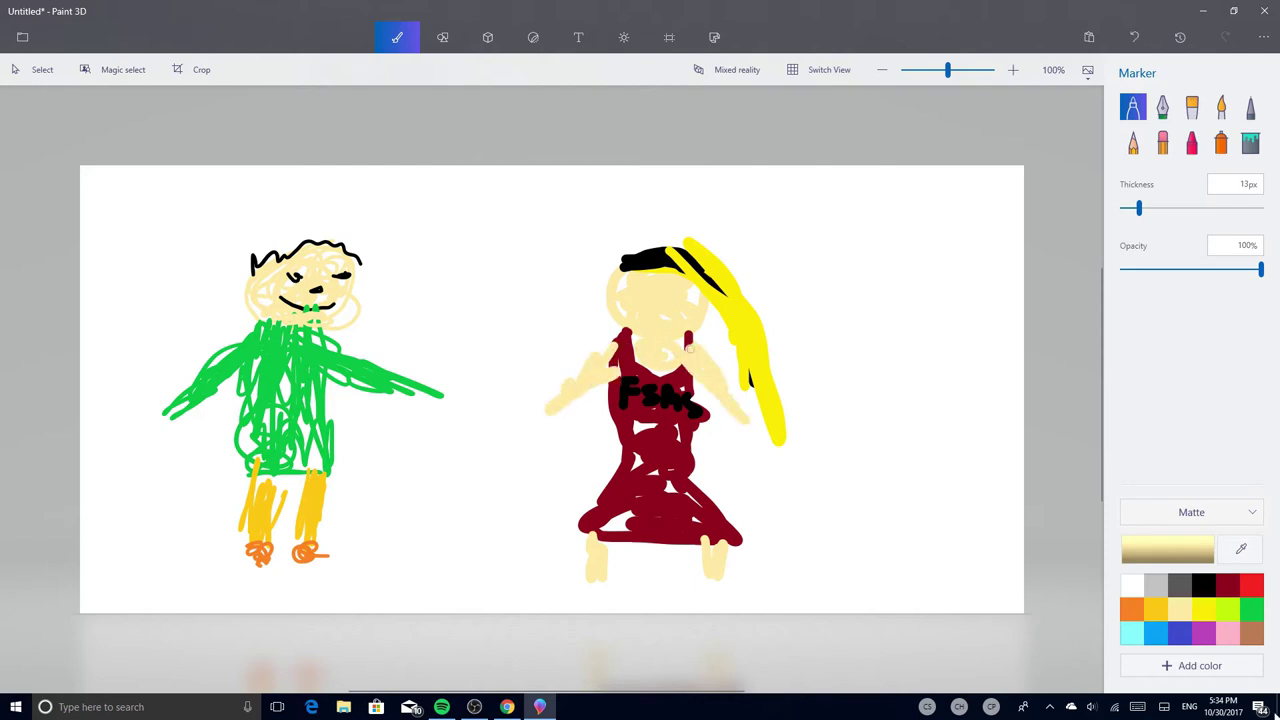
- Trim the lower ends of the cream legs with white, and draw a small light gray shoe at the end of each
left_click(1134, 586)
left_click_drag(728, 567, 719, 578)
left_click_drag(612, 574, 592, 582)
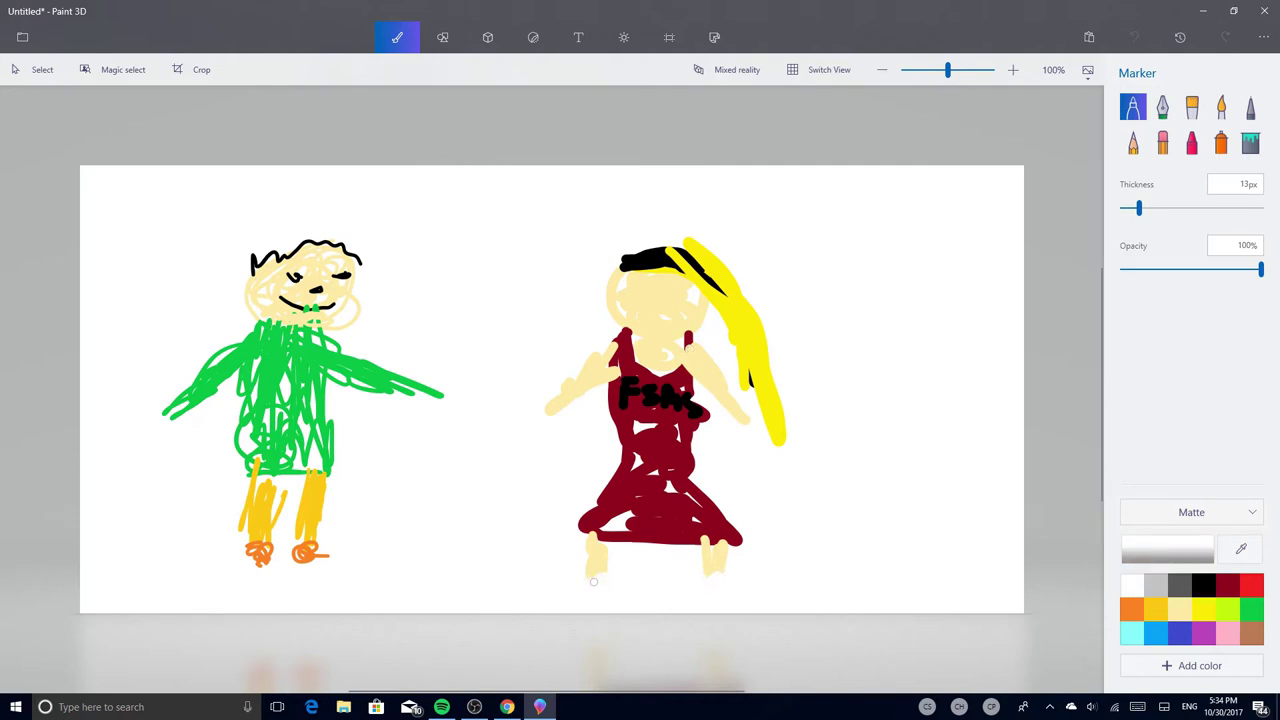
left_click(1155, 592)
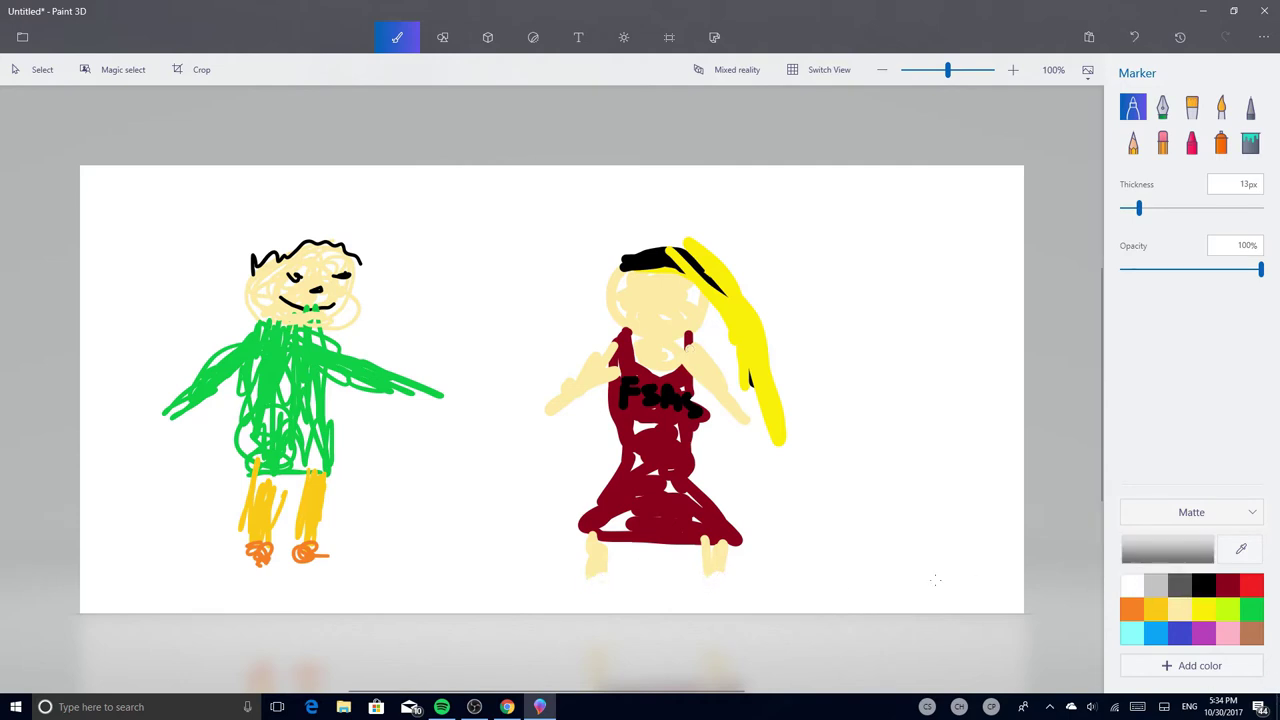
left_click_drag(698, 577, 736, 580)
mouse_move(612, 582)
left_mouse_down()
mouse_move(594, 582)
mouse_move(610, 570)
left_mouse_up()
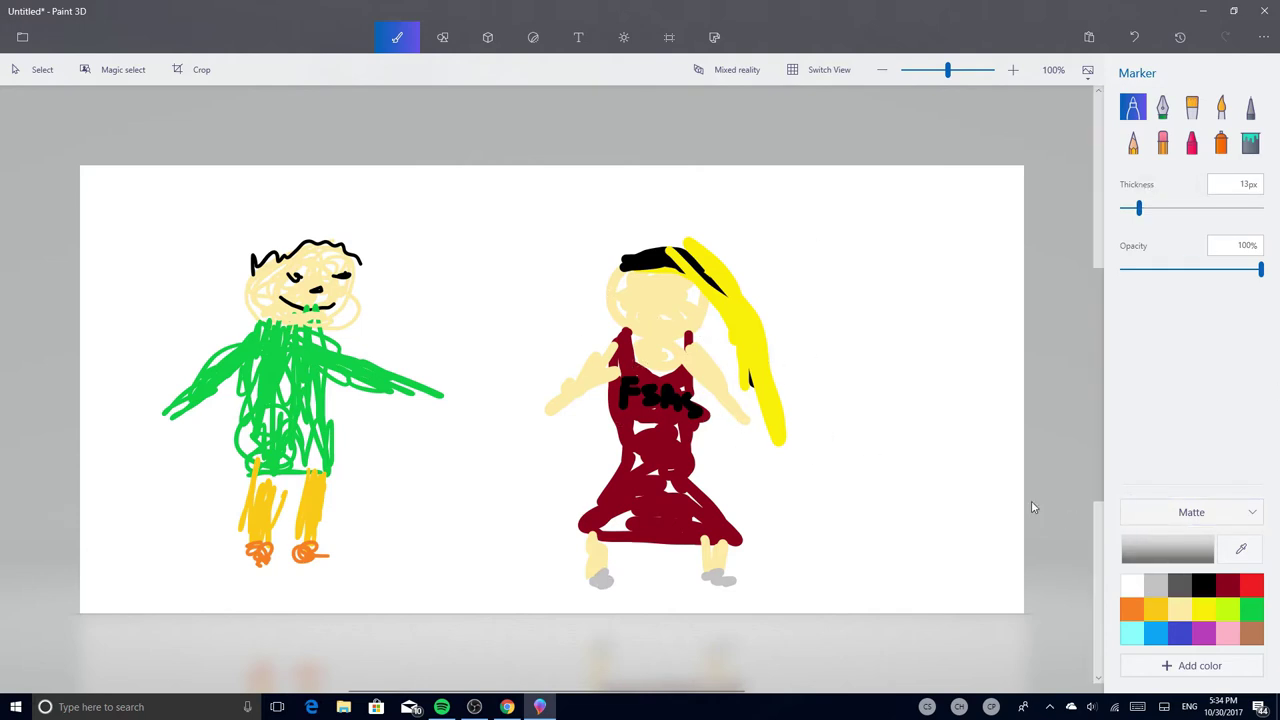
- Line the dress neckline with a white collar and a black V, and draw black strokes down the lower part of the skirt
left_click(1133, 588)
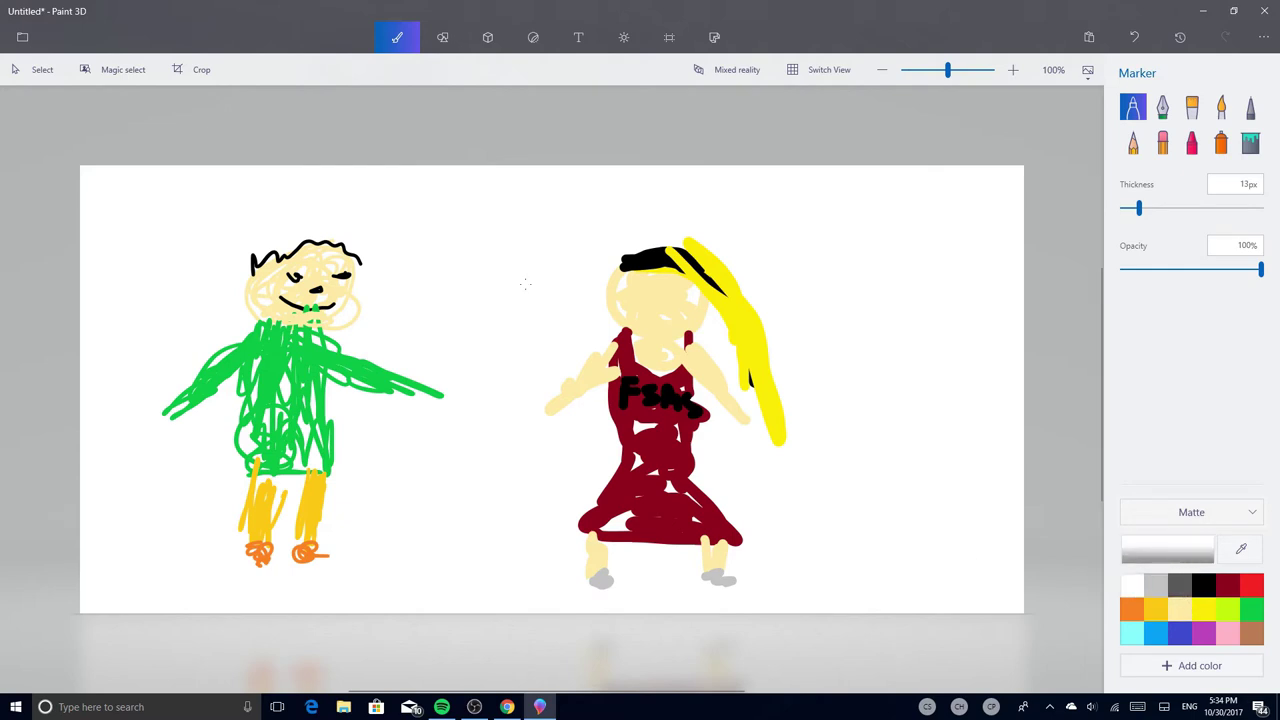
mouse_move(620, 332)
left_mouse_down()
mouse_move(663, 380)
mouse_move(700, 340)
mouse_move(678, 372)
left_mouse_up()
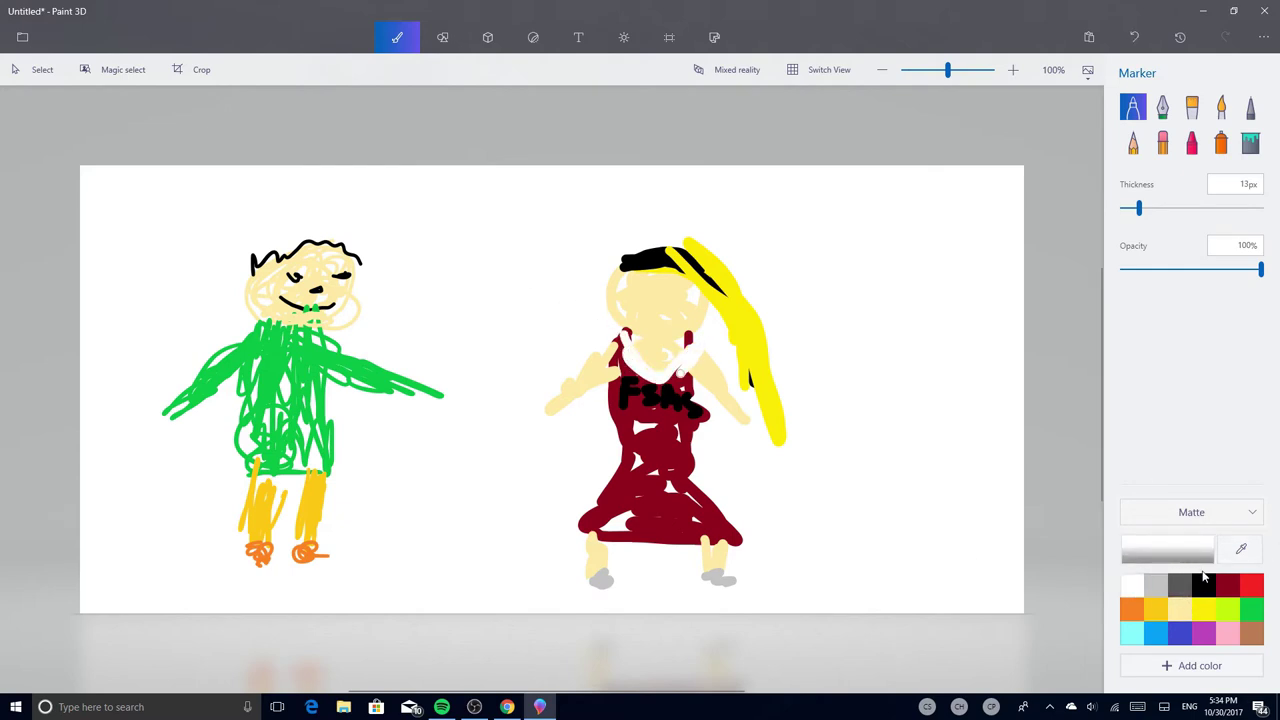
left_click(1203, 585)
mouse_move(612, 334)
left_mouse_down()
mouse_move(665, 375)
mouse_move(692, 346)
left_mouse_up()
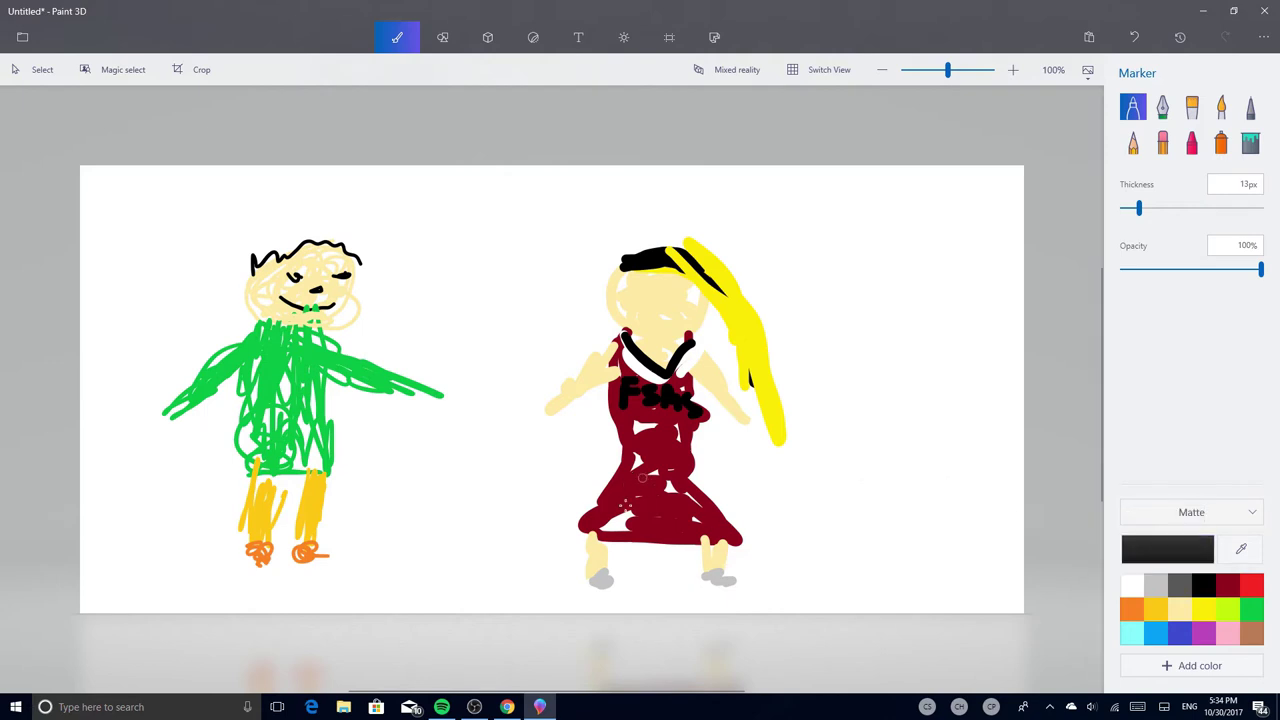
mouse_move(645, 476)
left_mouse_down()
mouse_move(614, 528)
mouse_move(640, 540)
left_mouse_up()
mouse_move(668, 482)
left_mouse_down()
mouse_move(669, 548)
mouse_move(725, 563)
left_mouse_up()
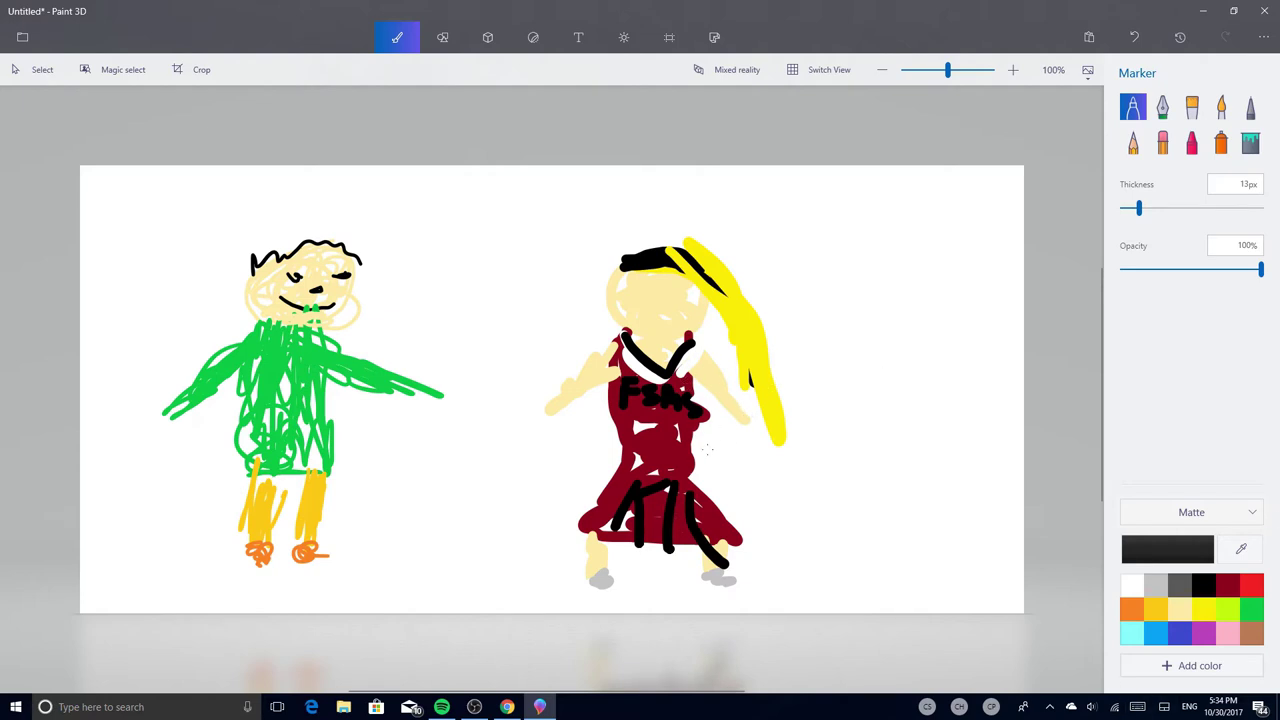
- Add two black dot eyes and a wide black smiling mouth to the second figure's face
left_click(636, 288)
left_click(682, 292)
left_click_drag(627, 309, 694, 314)
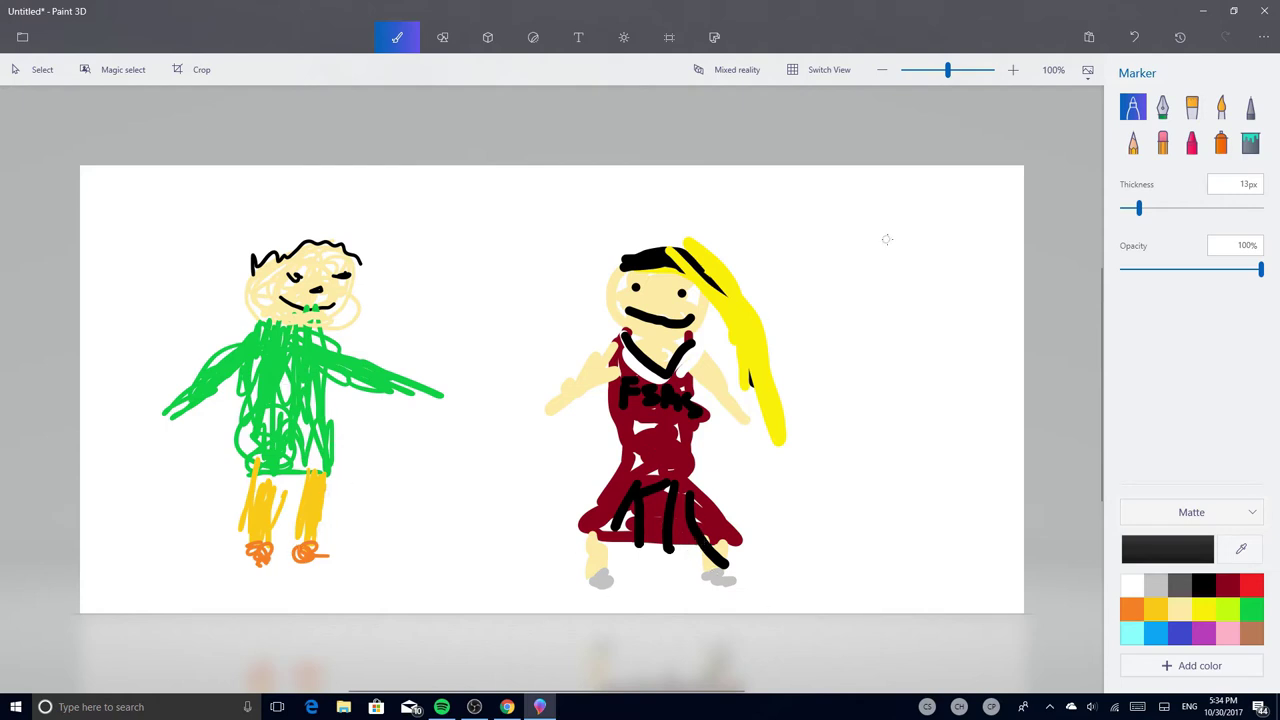
- Close Paint 3D without saving the drawing and return to the Instagram profile page in Chrome
left_click(1268, 14)
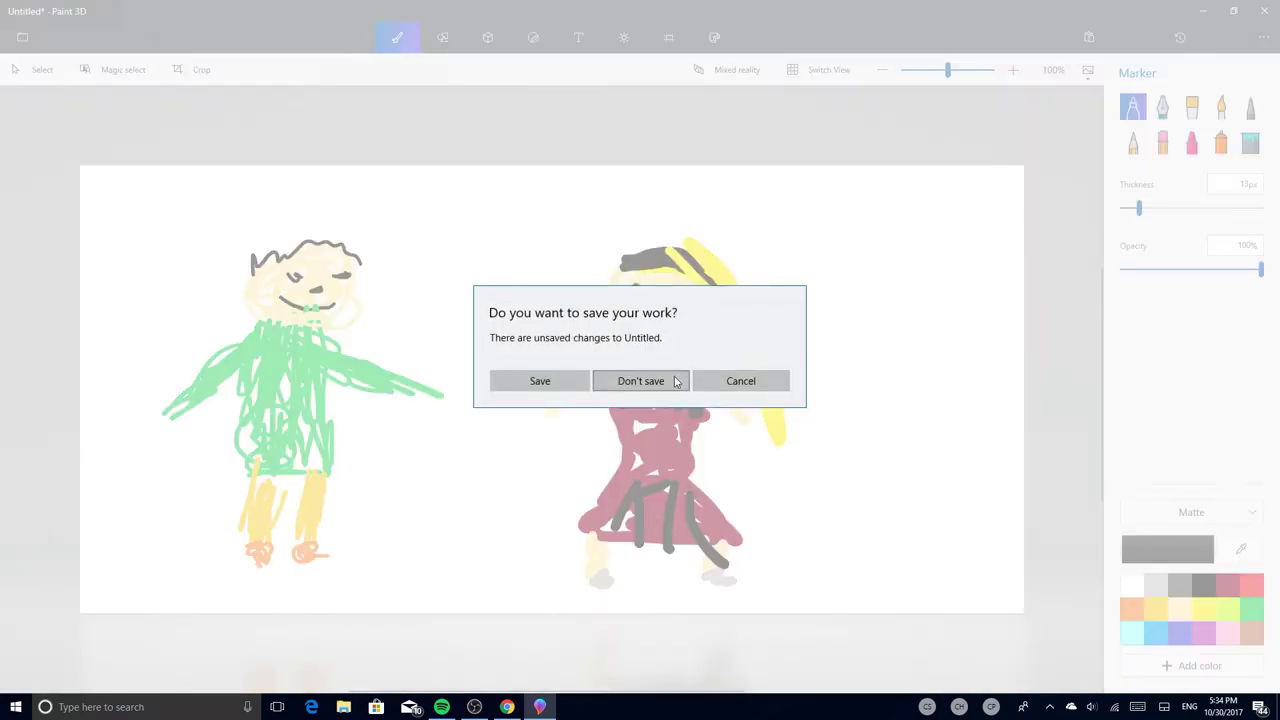
left_click(640, 380)
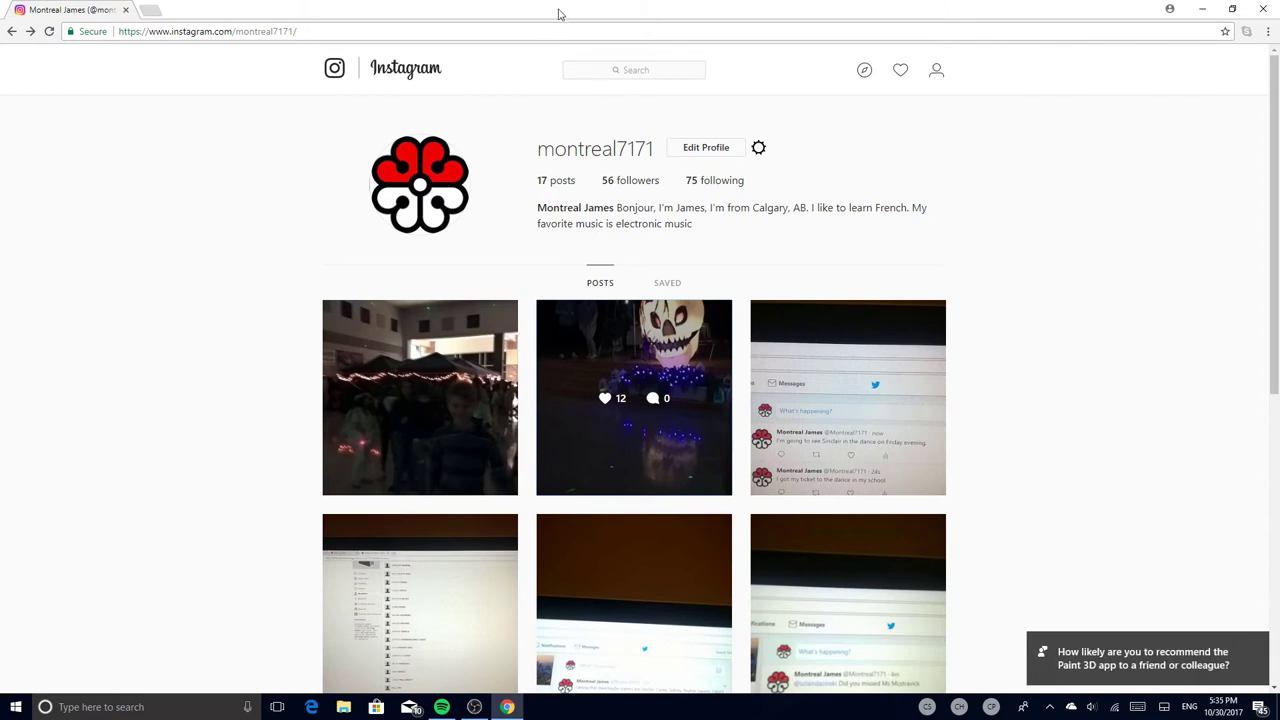
scroll(596, 150, "down", 1)
scroll(580, 220, "up", 1)
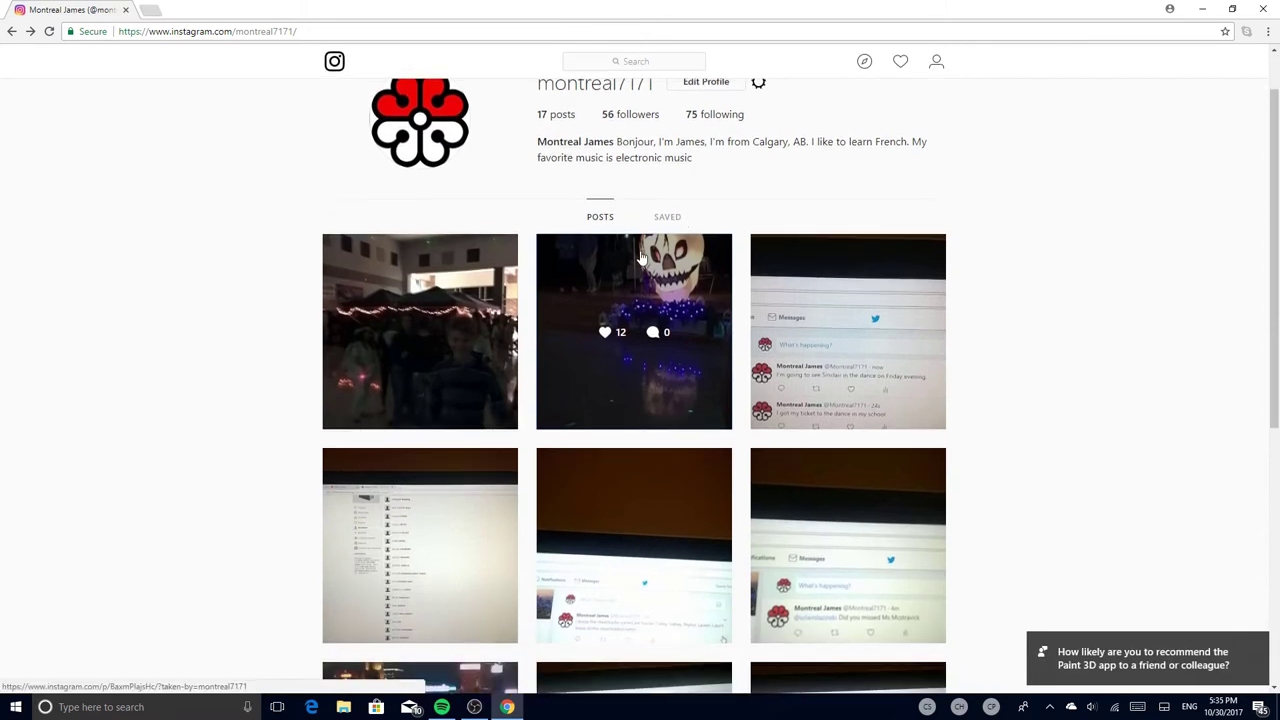
- Launch Paint 3D again and start a new blank project
key("super")
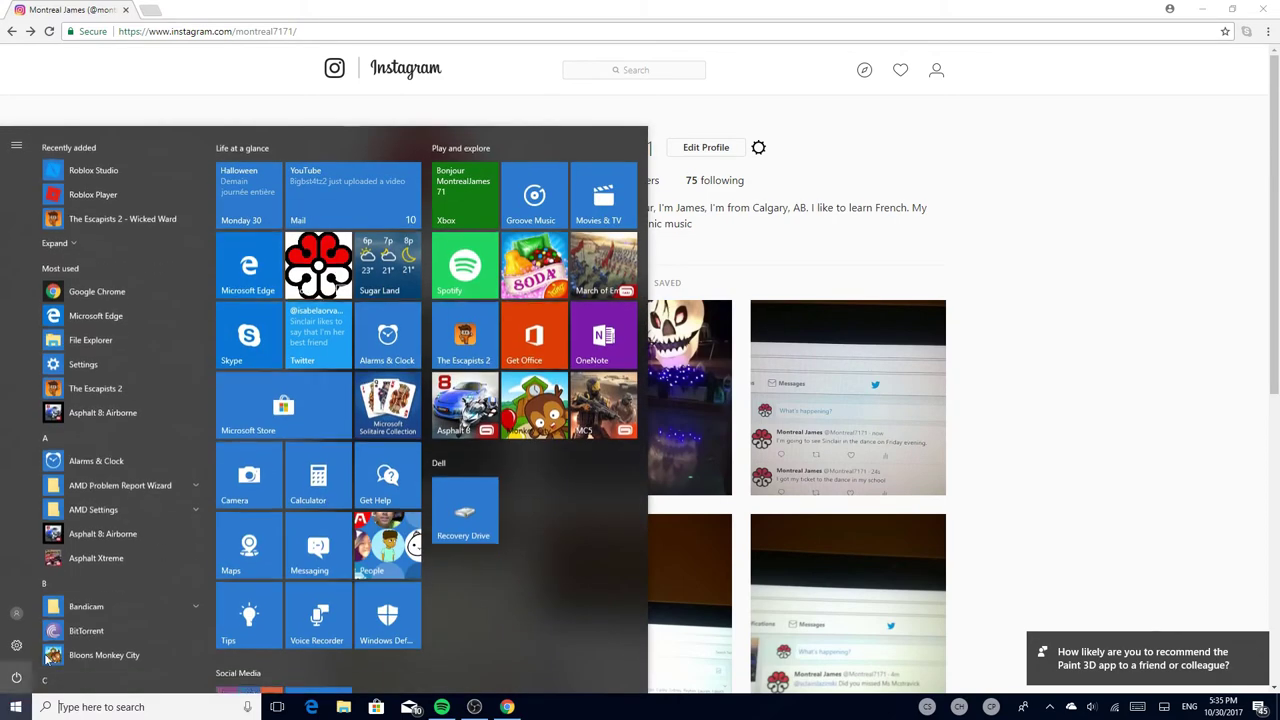
scroll(118, 558, "down", 10)
scroll(118, 558, "down", 5)
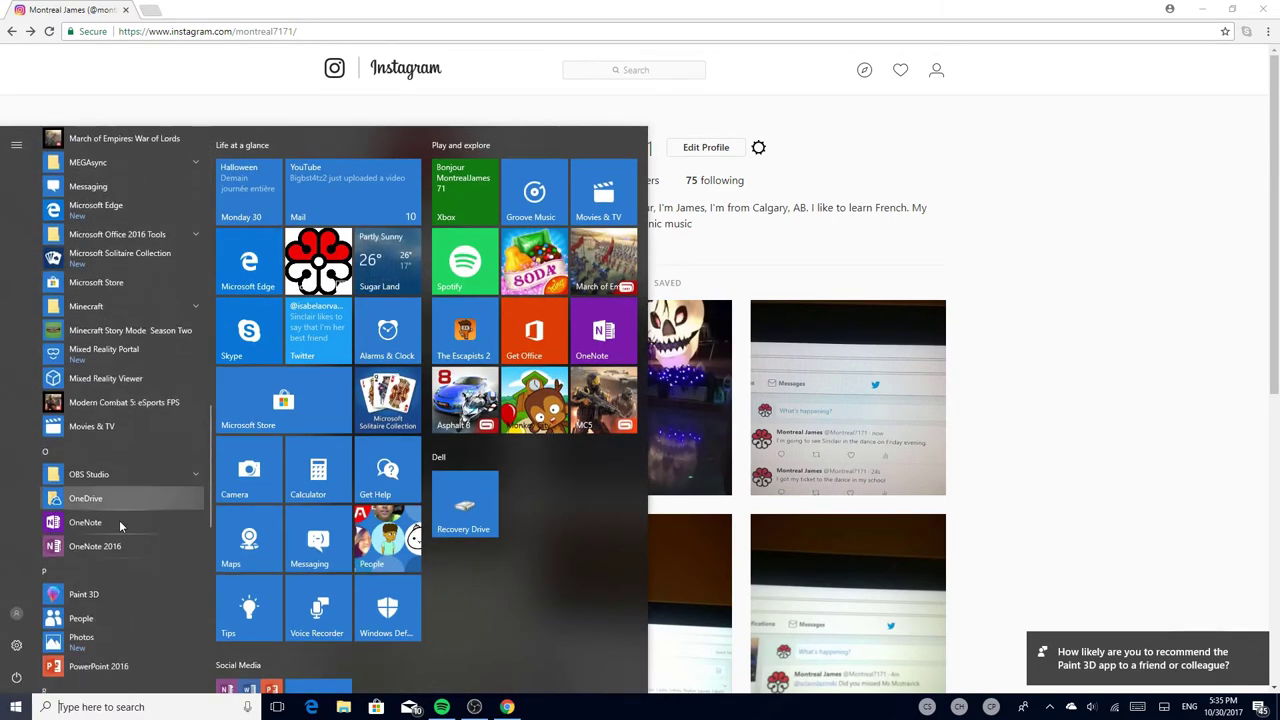
left_click(87, 594)
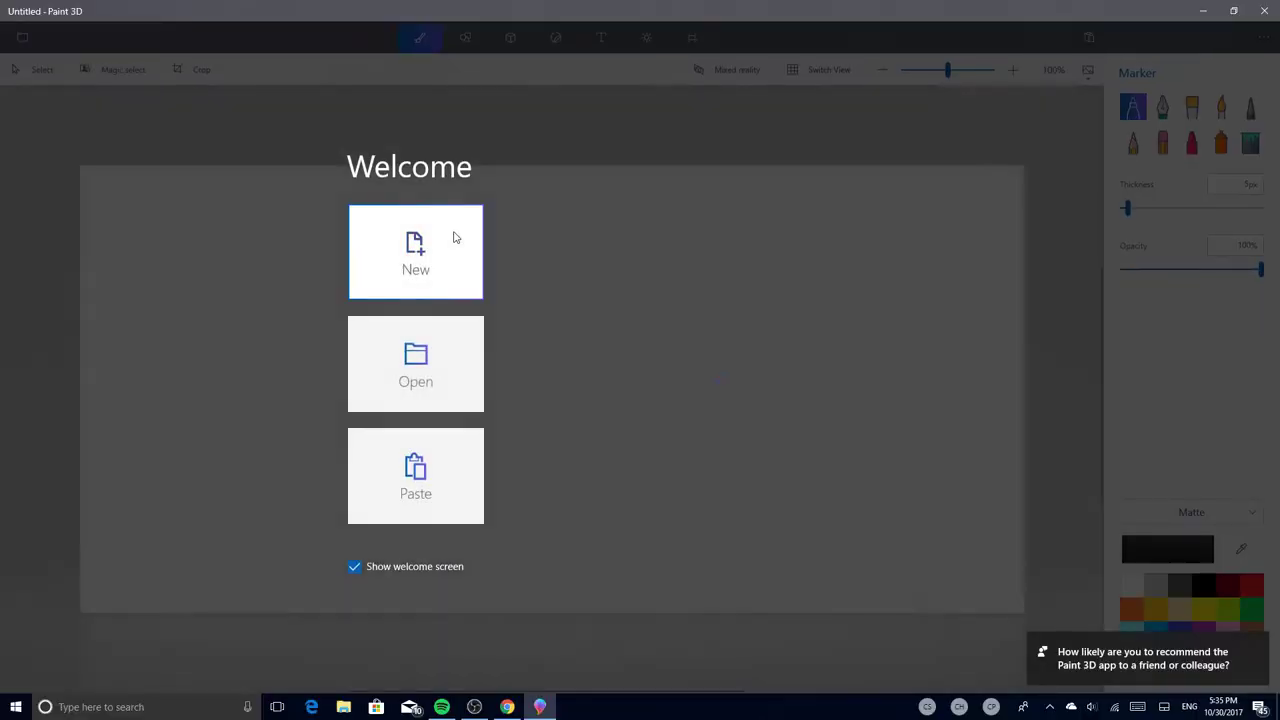
left_click(453, 237)
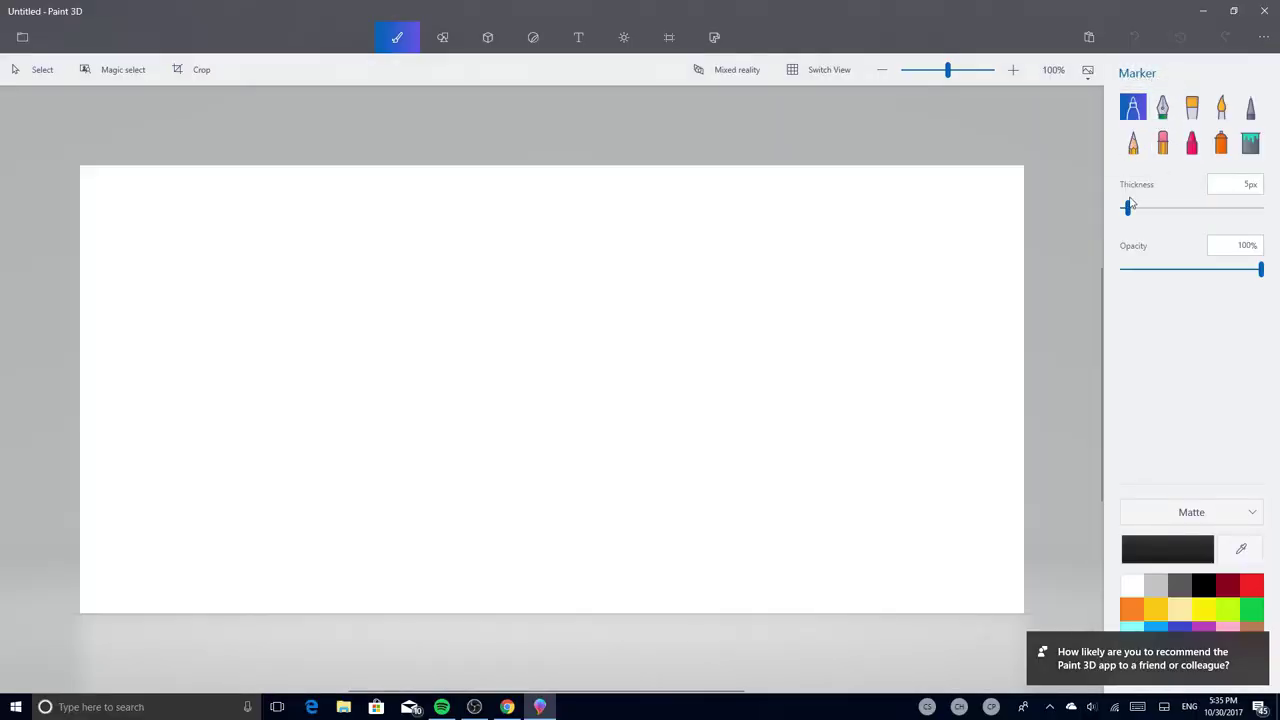
- Set the Marker thickness to 20px and draw a filled, irregular cream shape in the upper middle of the canvas
left_click_drag(1128, 207, 1143, 211)
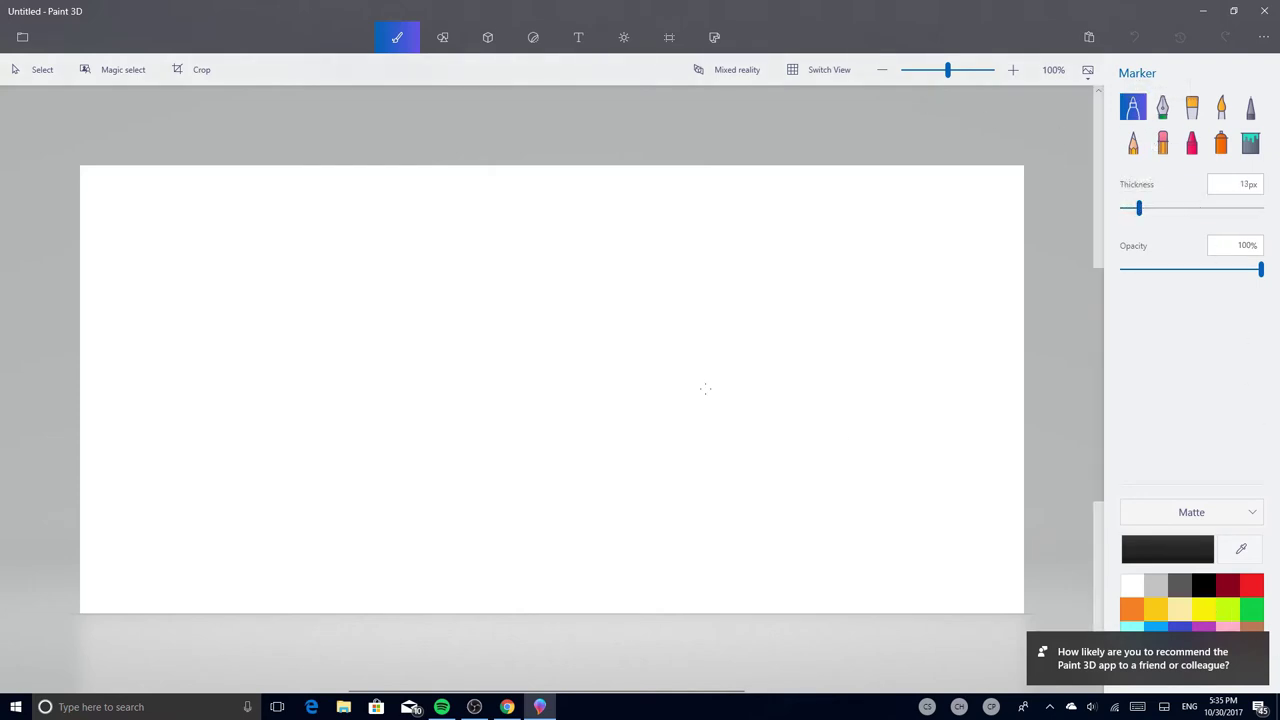
left_click_drag(1153, 214, 1150, 218)
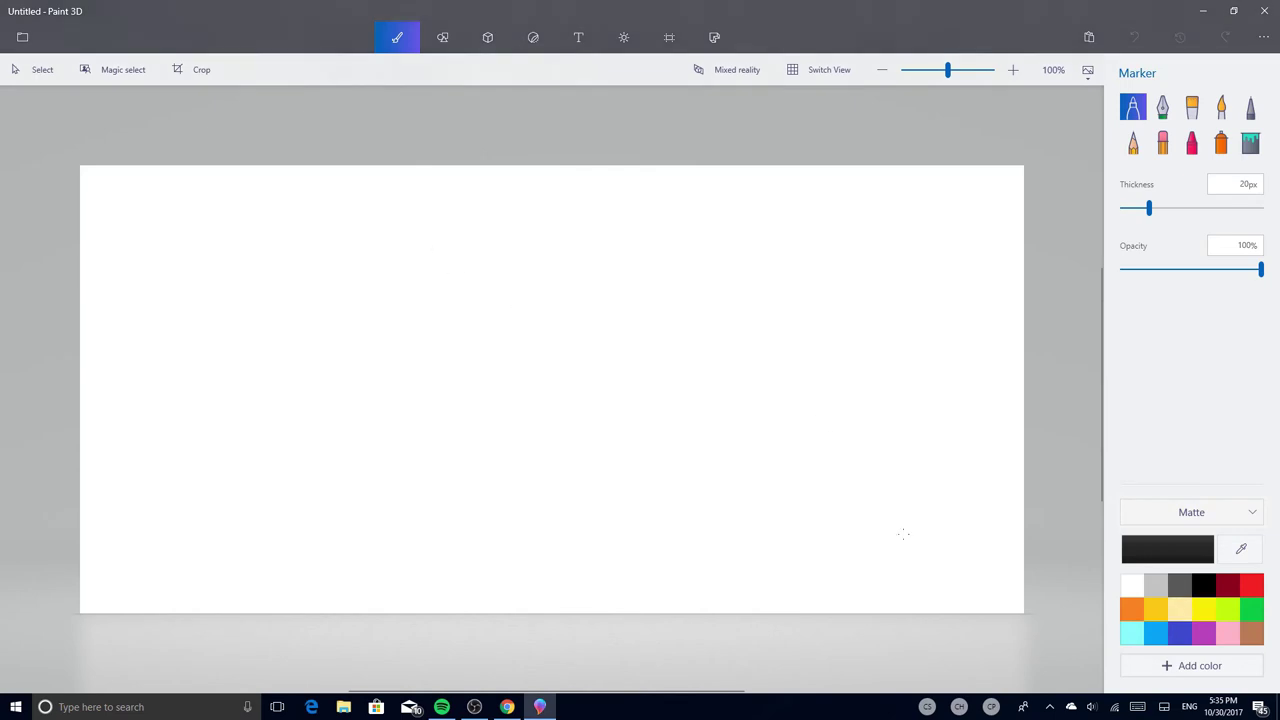
left_click(1179, 609)
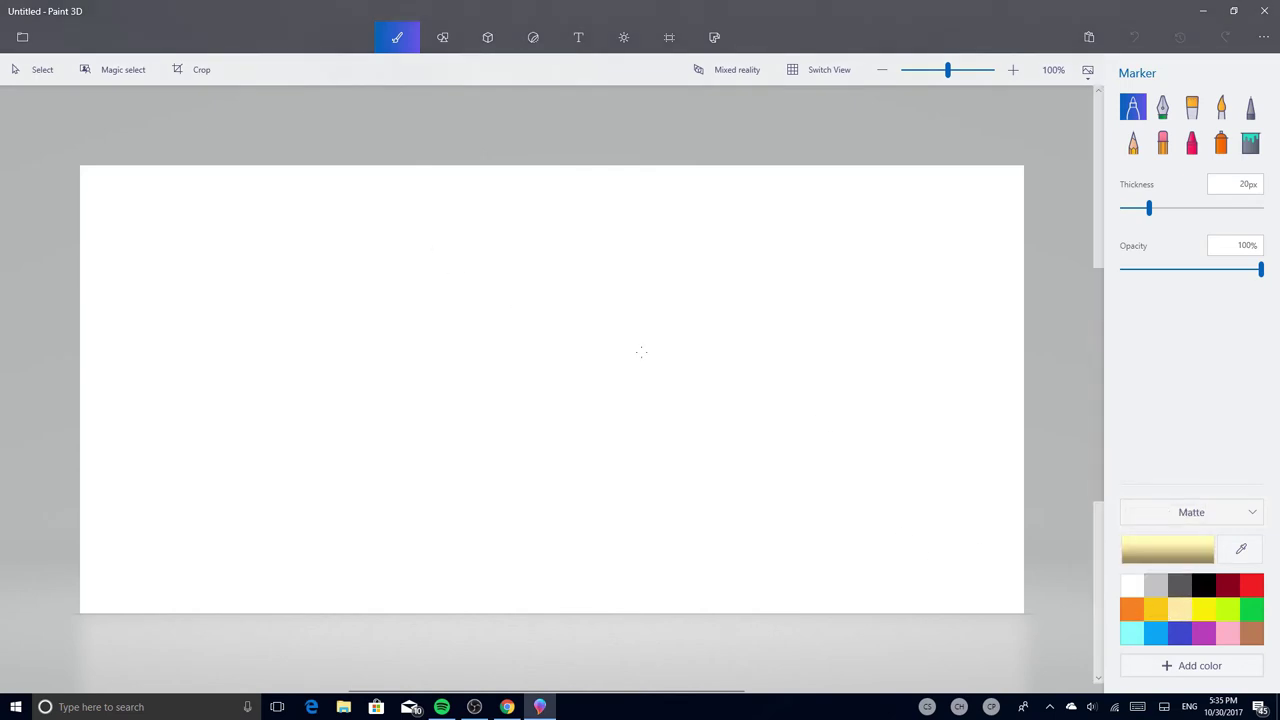
mouse_move(428, 280)
left_mouse_down()
mouse_move(457, 283)
mouse_move(466, 323)
mouse_move(447, 276)
mouse_move(466, 285)
mouse_move(495, 335)
mouse_move(394, 303)
mouse_move(420, 348)
mouse_move(370, 345)
mouse_move(480, 327)
mouse_move(495, 296)
left_mouse_up()
- Close Paint 3D without saving the cream shape and return to the Instagram profile in Chrome
key("alt+F4")
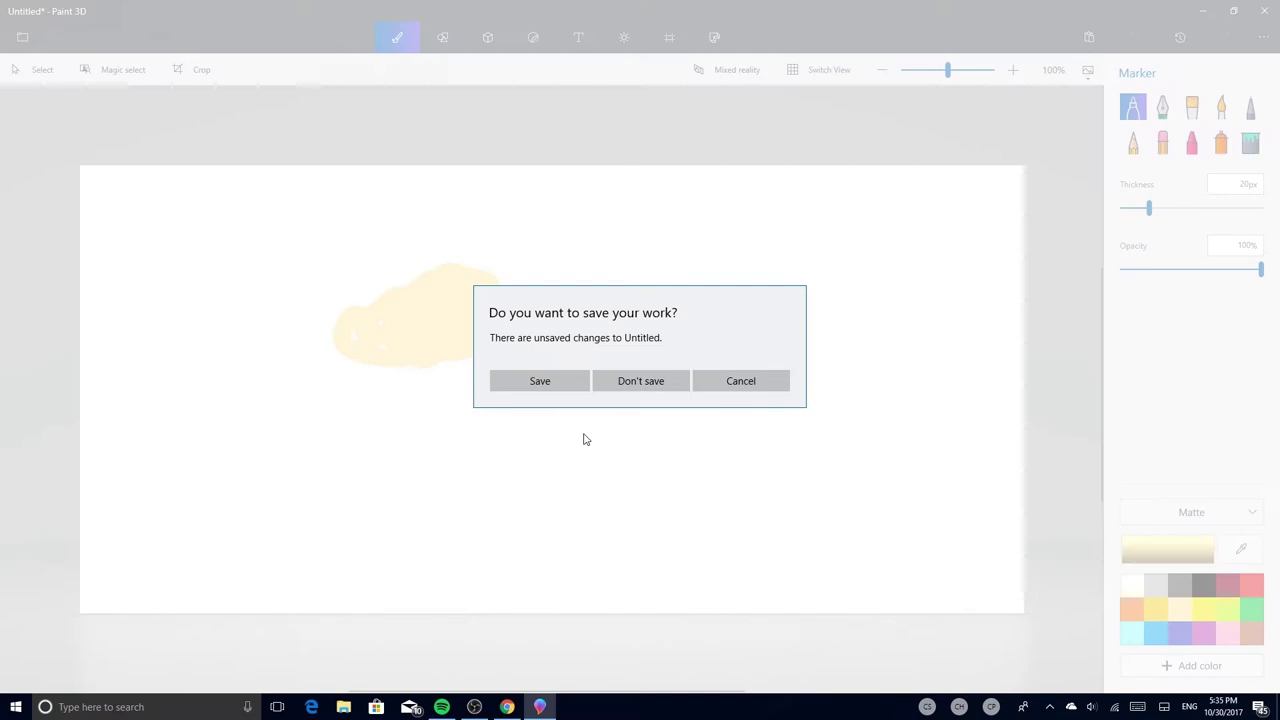
left_click(646, 380)
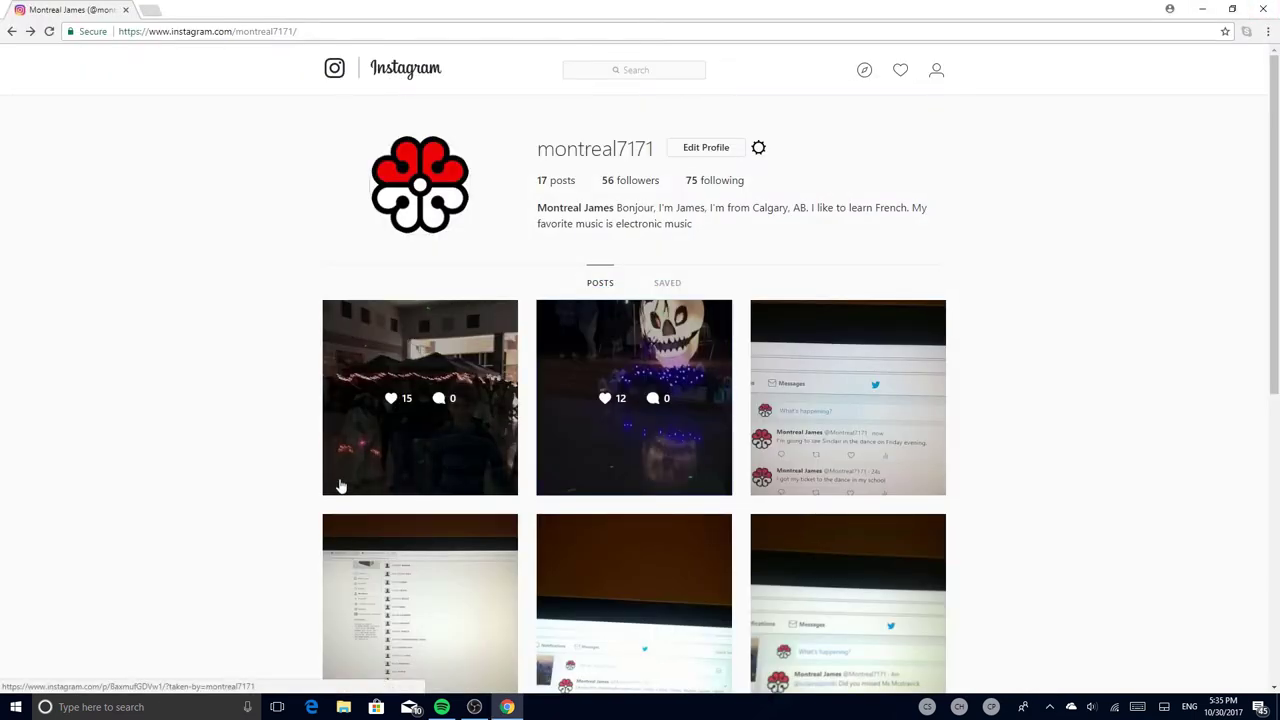